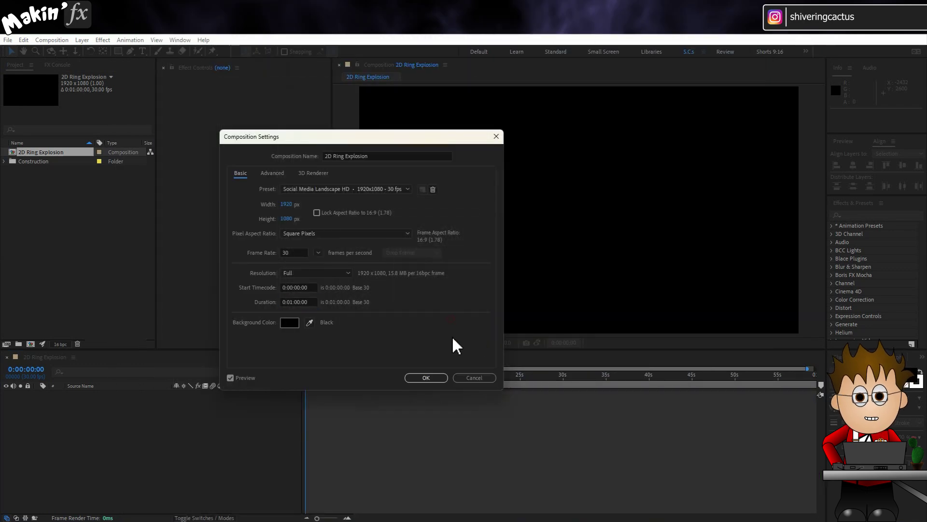
- Confirm the one-minute comp and create a 2000 × 2000 px black solid, Black Solid 12
click(427, 378)
click(83, 40)
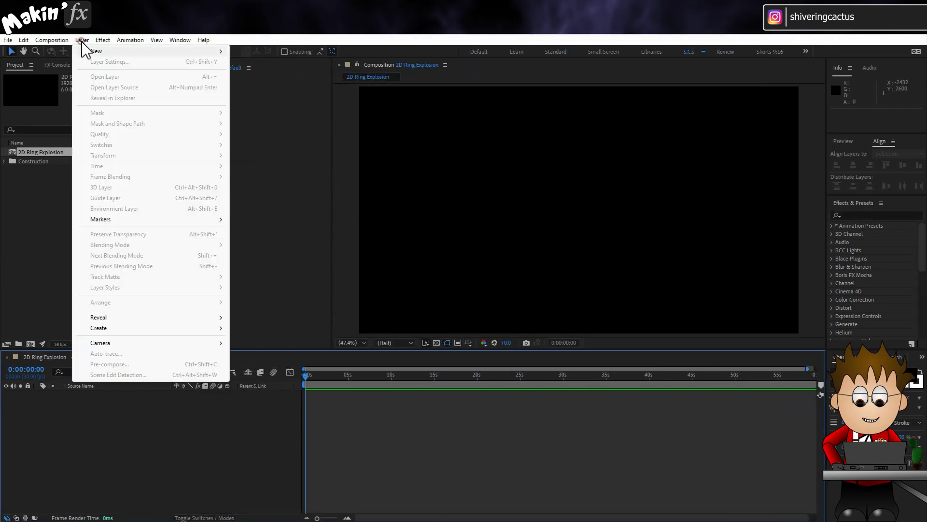
mouse_move(87, 52)
click(268, 62)
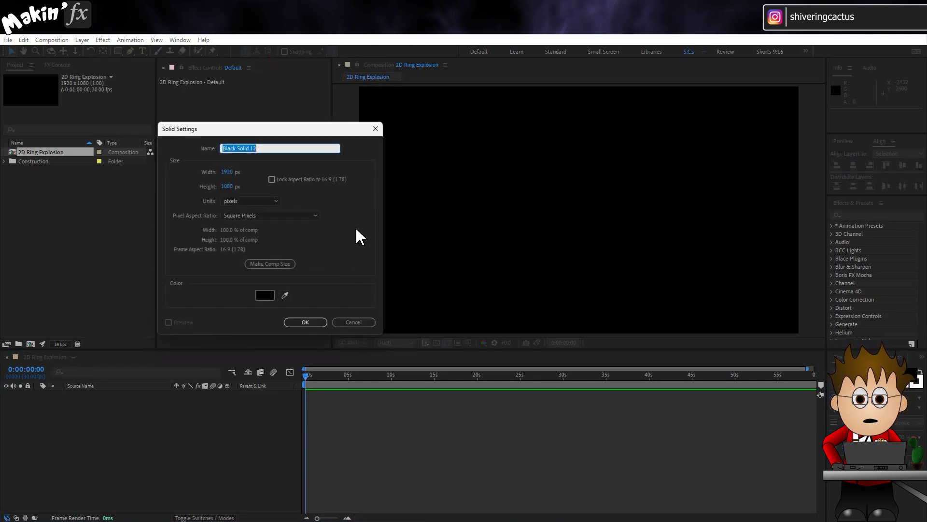
click(230, 173)
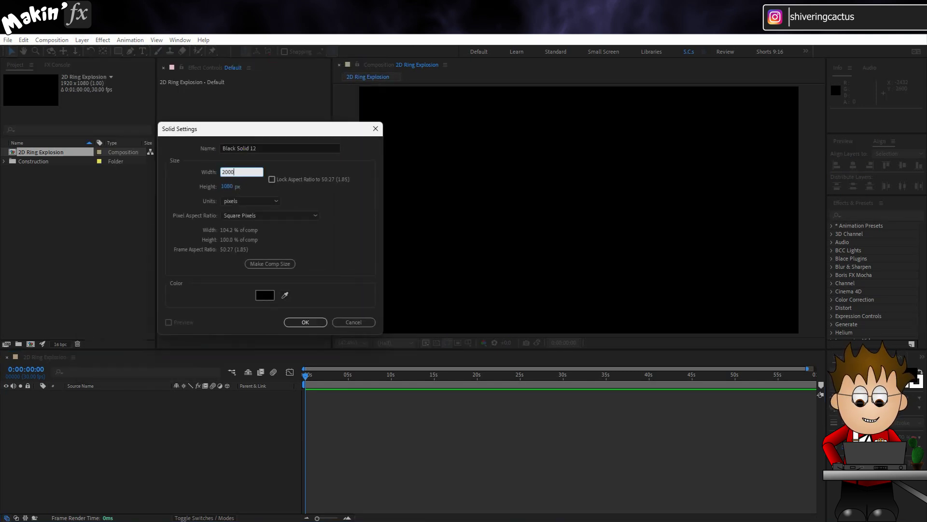
click(234, 187)
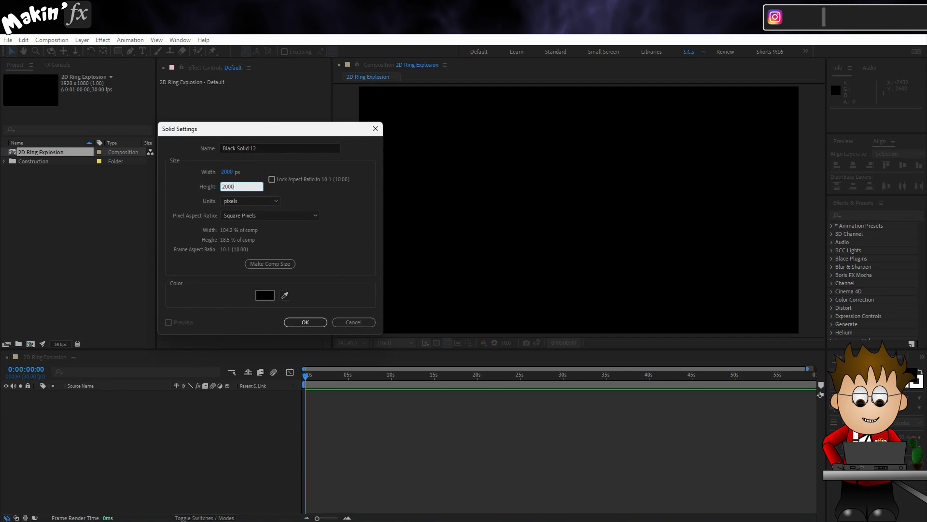
click(305, 201)
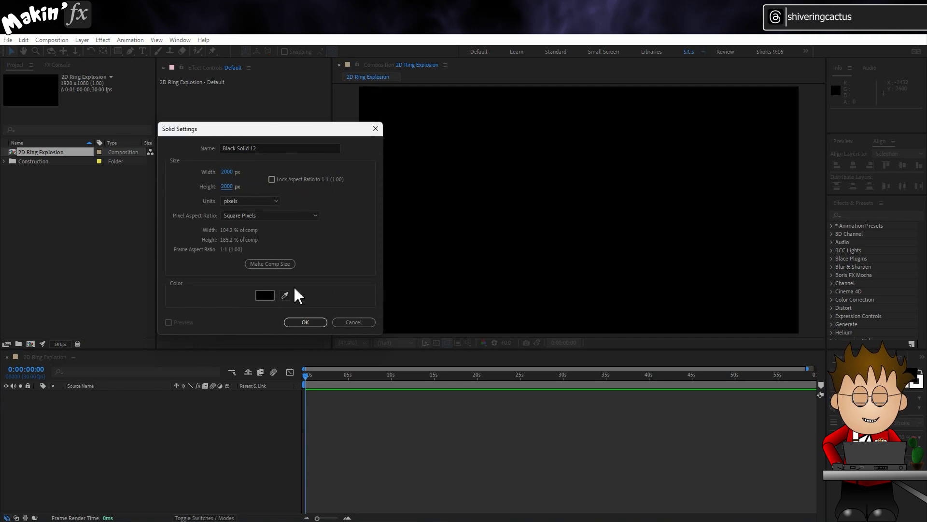
click(314, 322)
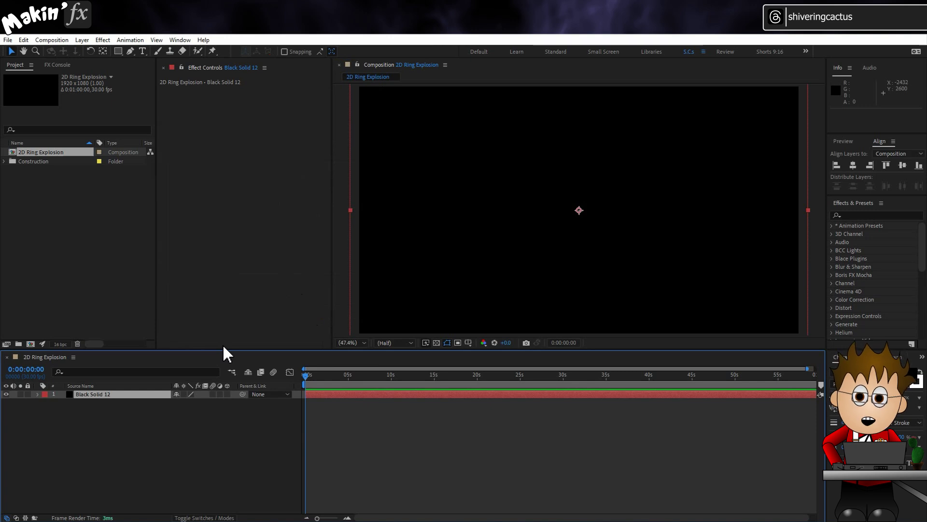
- Apply Turbulent Noise with Dynamic Twist fractal type, higher contrast and Brightness -35
click(102, 40)
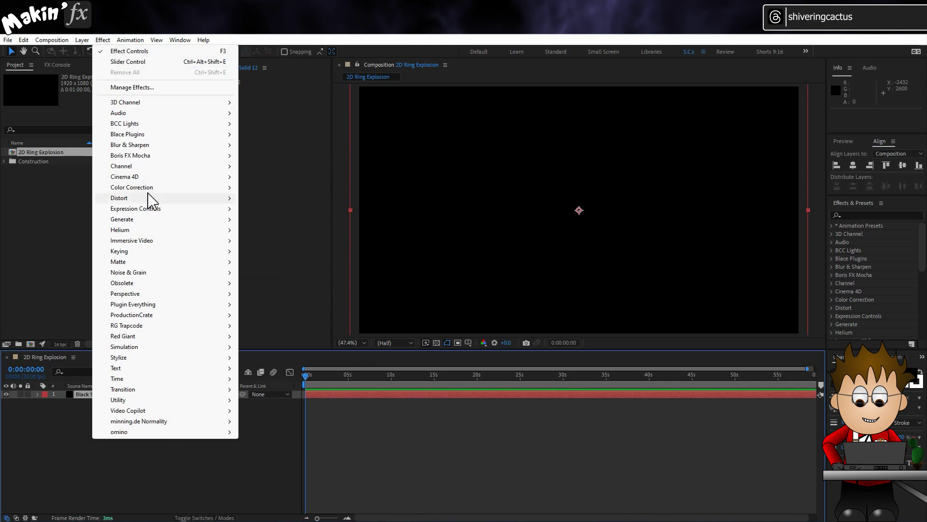
mouse_move(169, 276)
click(299, 389)
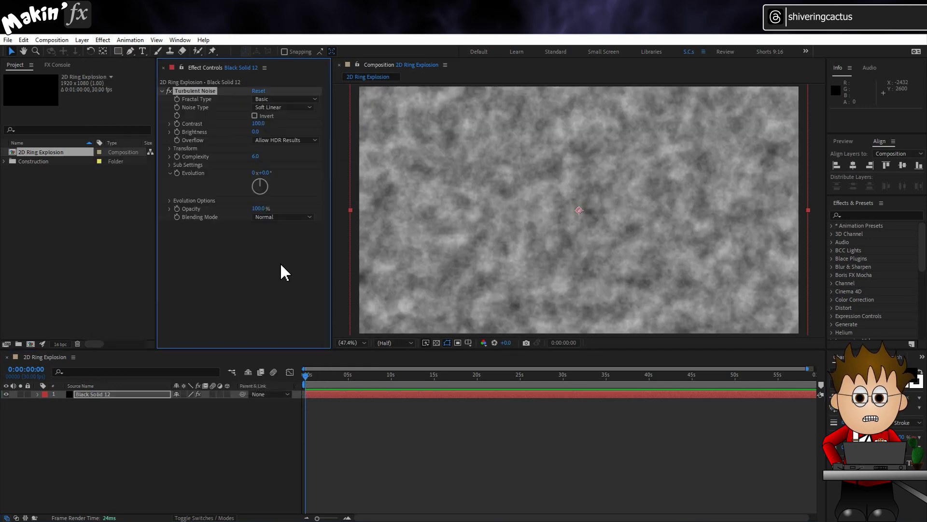
click(296, 99)
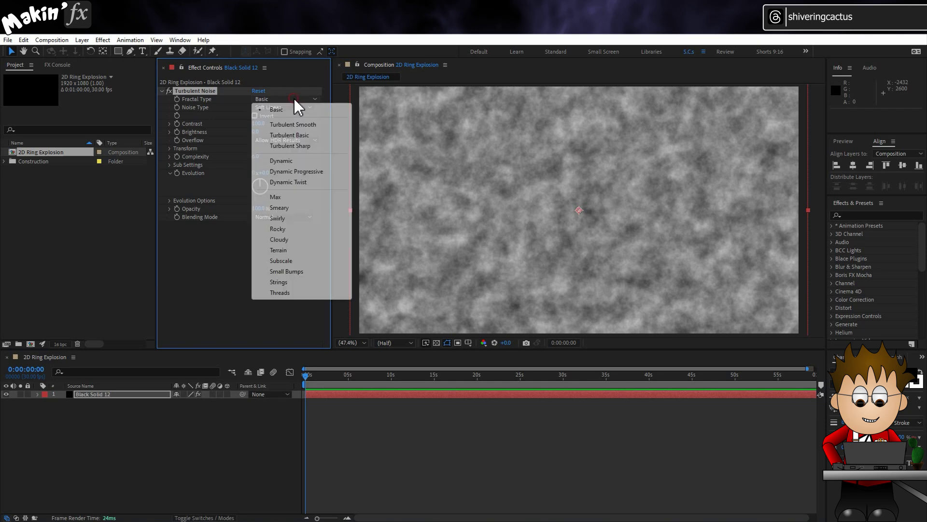
click(300, 183)
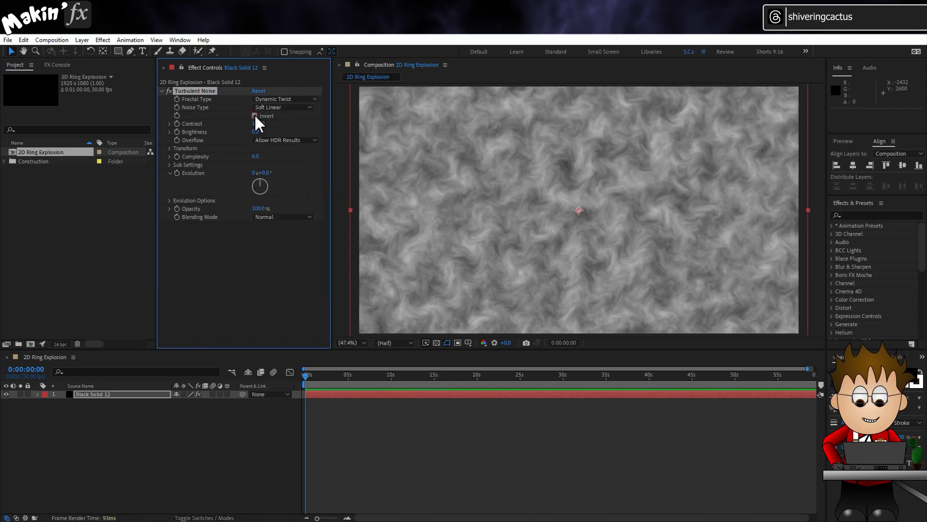
click(259, 125)
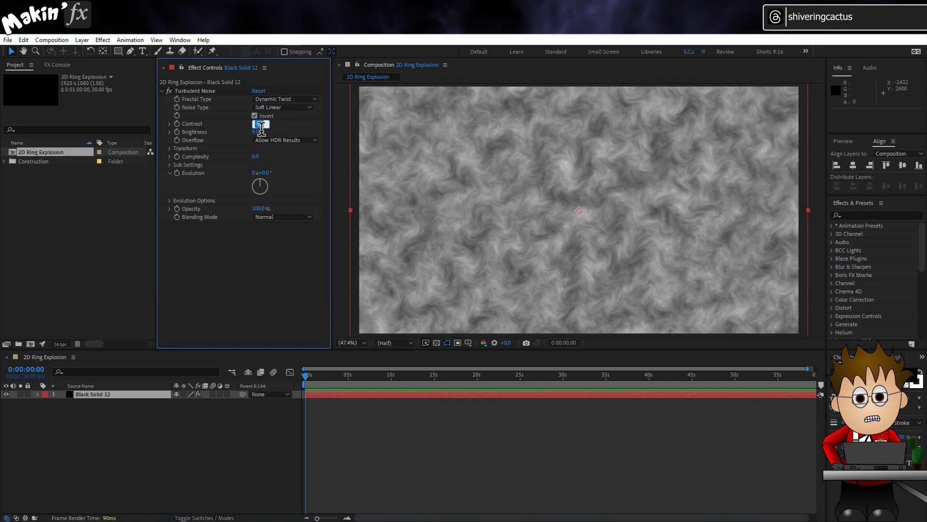
key(Return)
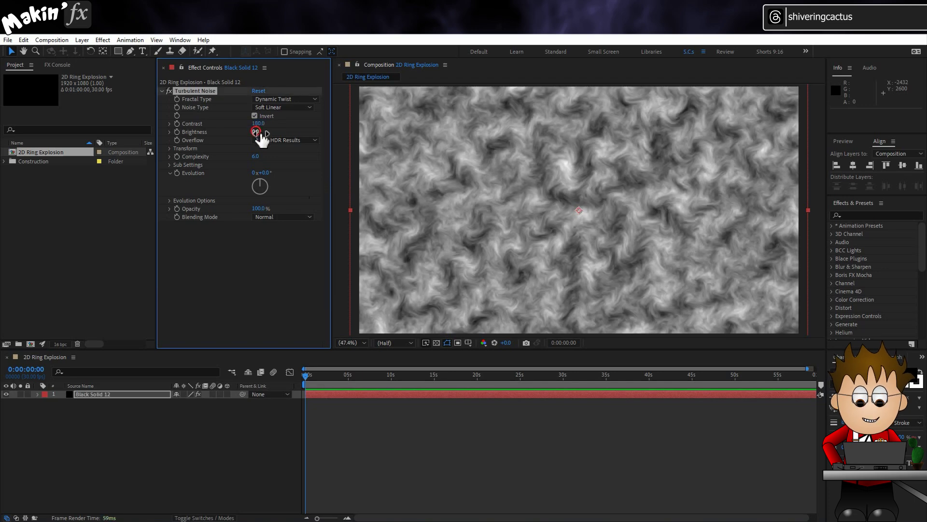
key(Return)
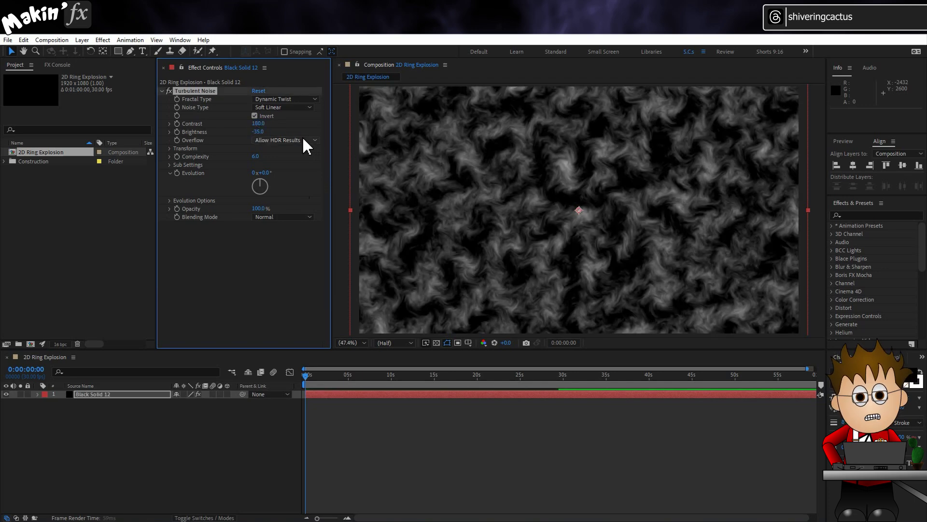
- Turn off uniform scaling and stretch the noise to Scale Width 20, Scale Height 135
click(169, 148)
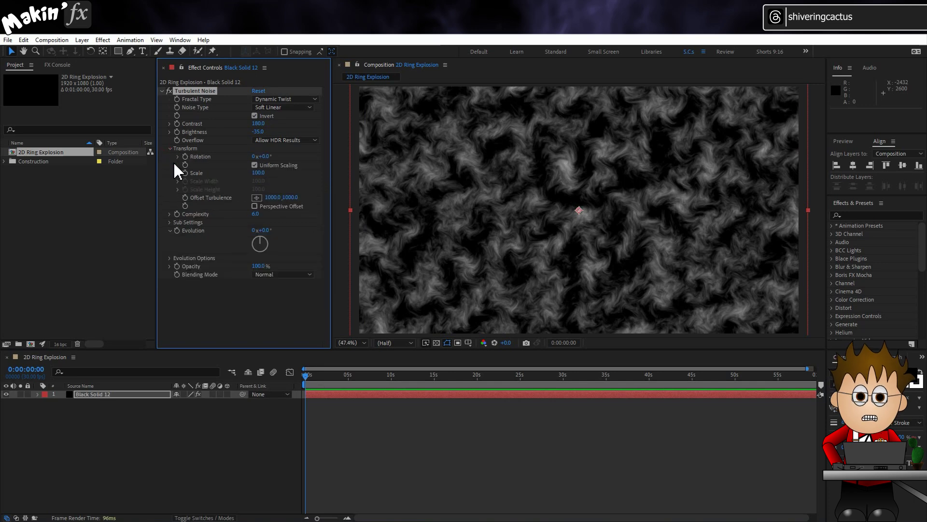
click(254, 166)
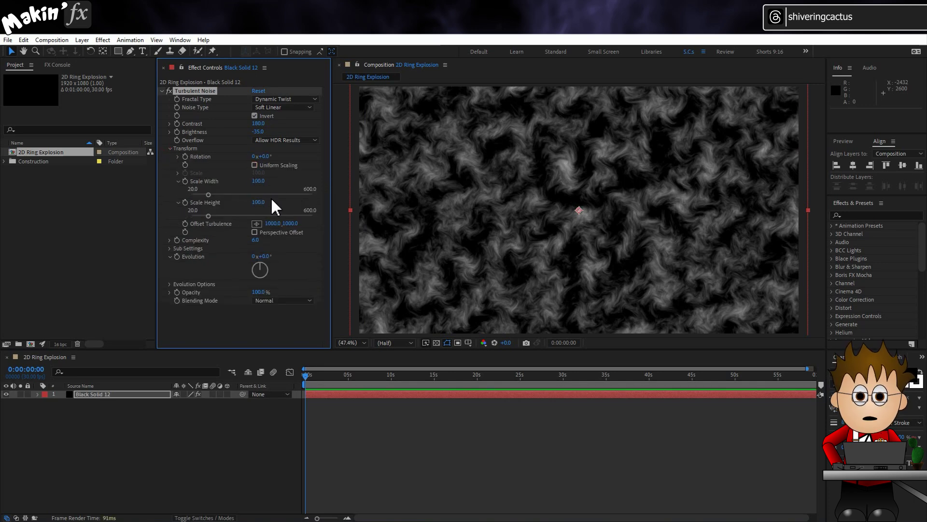
text(20)
key(Return)
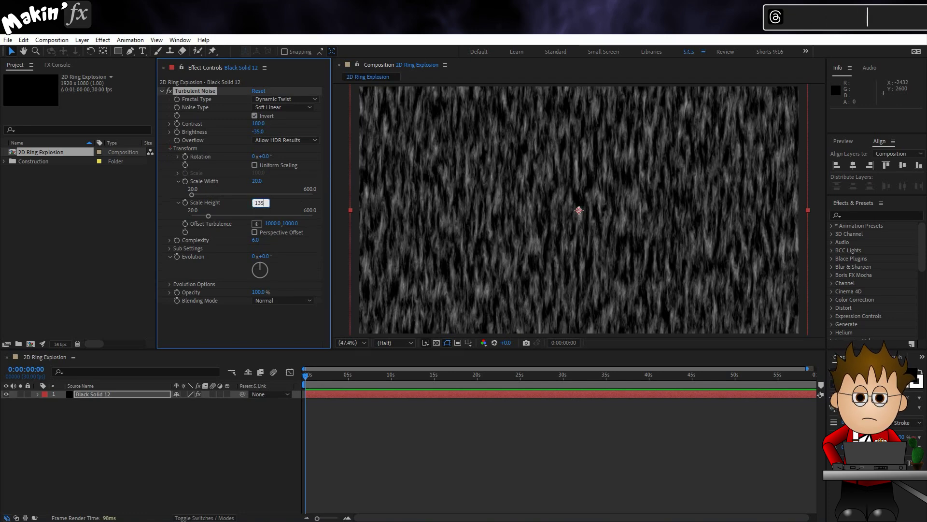
key(Return)
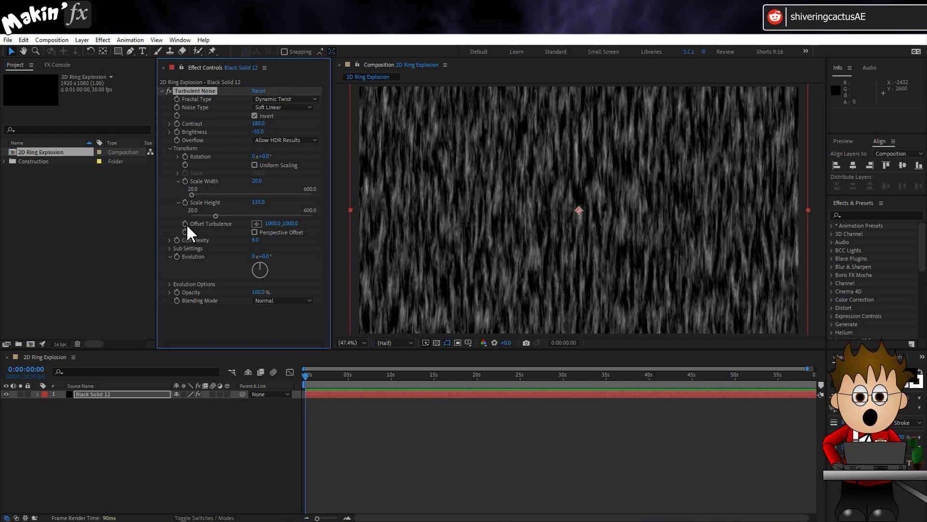
- Keyframe Offset Turbulence Y to -1000 at 1 second
click(347, 517)
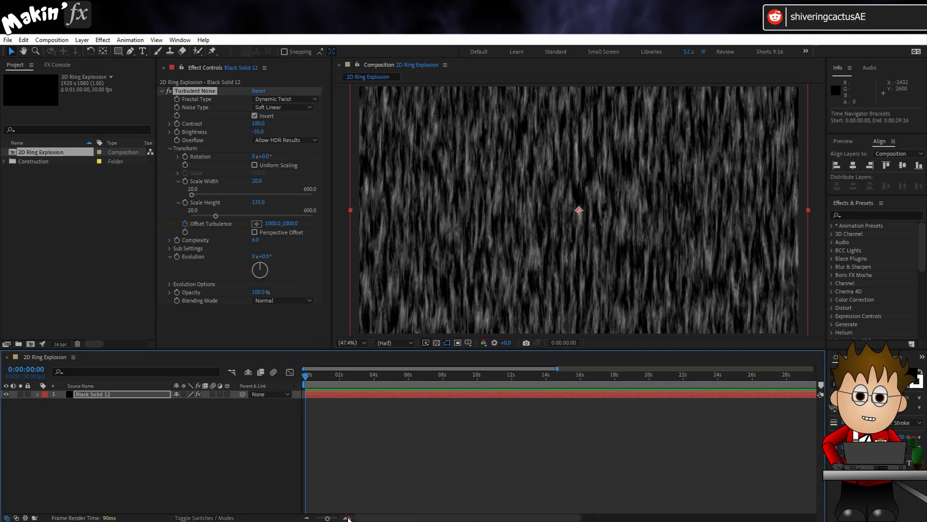
click(348, 517)
click(338, 375)
click(291, 224)
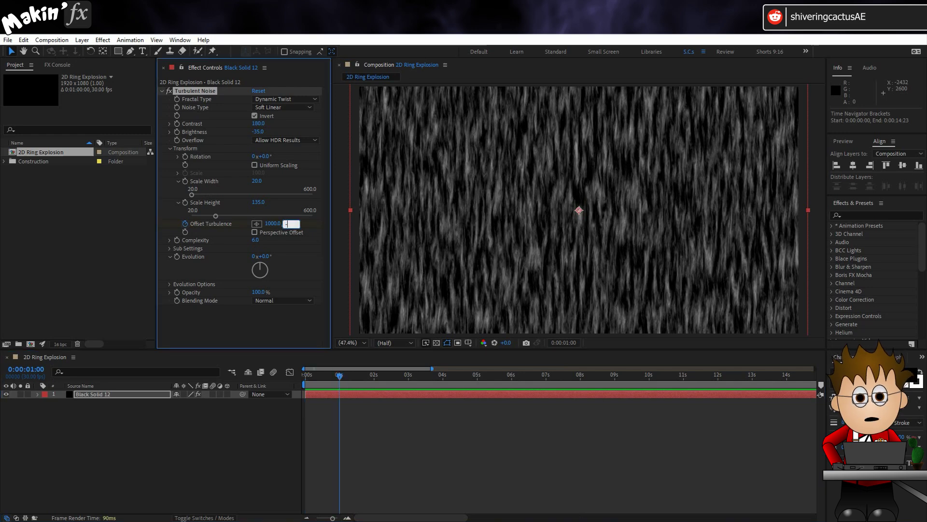
text(-1000)
key(Return)
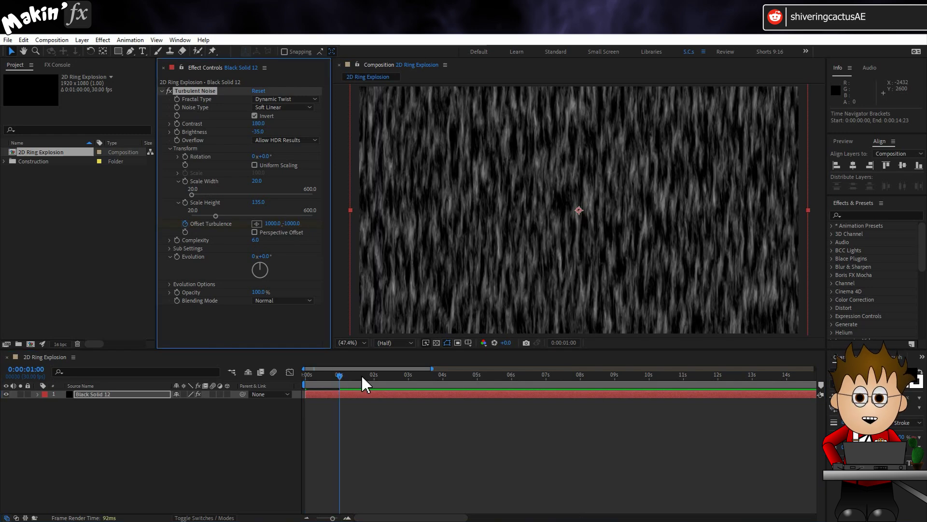
- Preview the noise, then add a loopOut("continue") expression to Offset Turbulence
click(305, 375)
key(space)
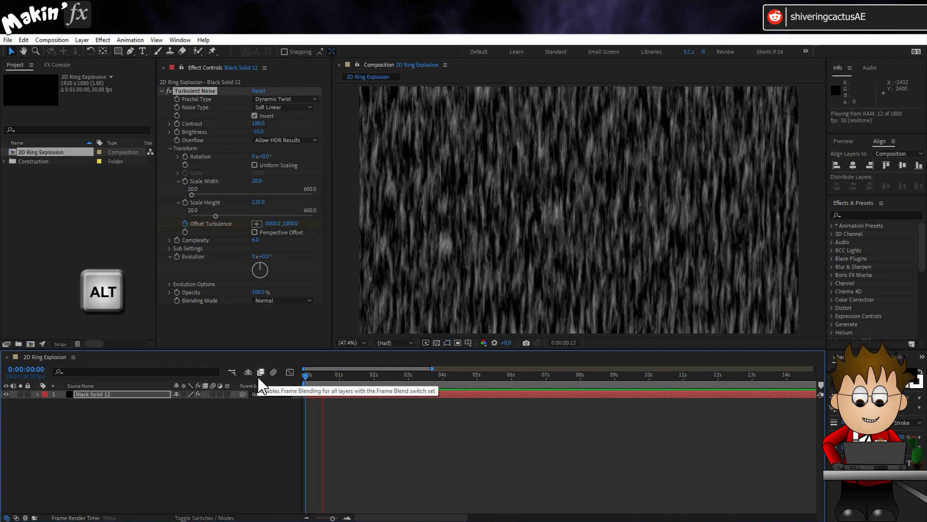
click(343, 377)
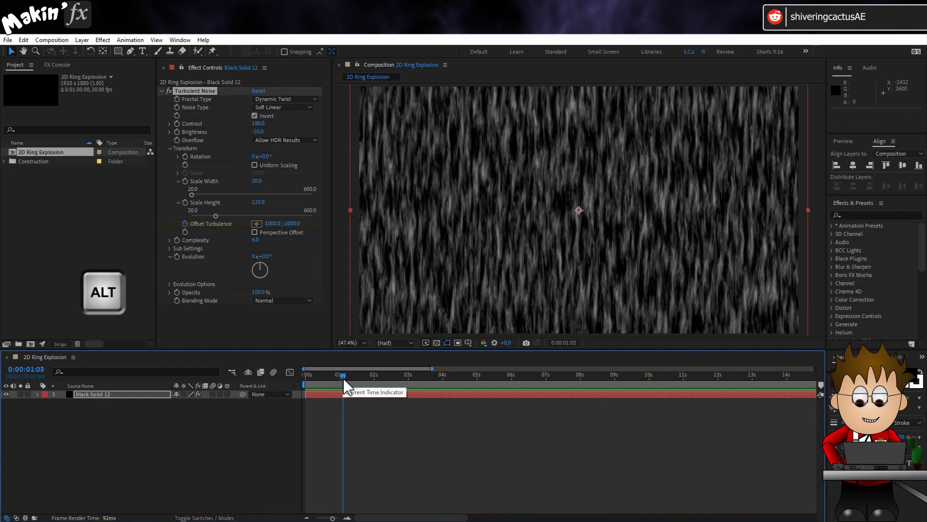
key(u)
alt+click(78, 411)
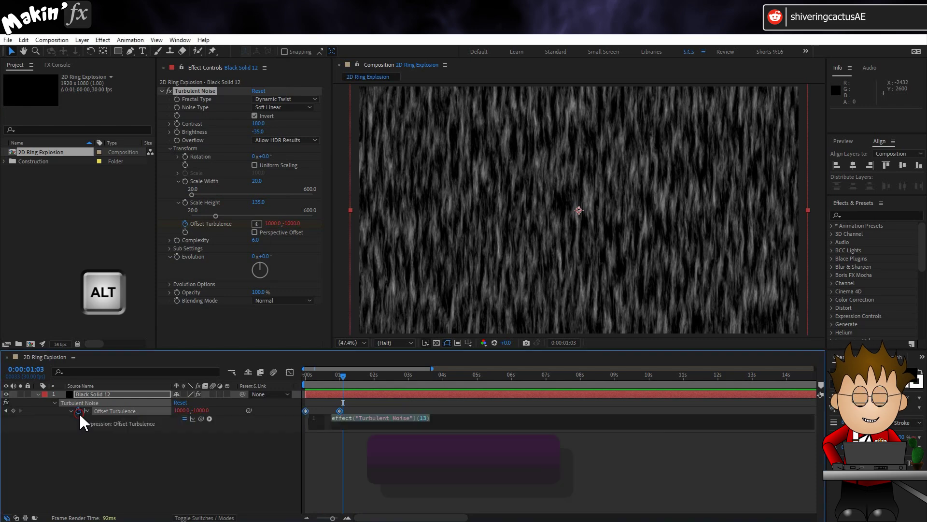
text(loop)
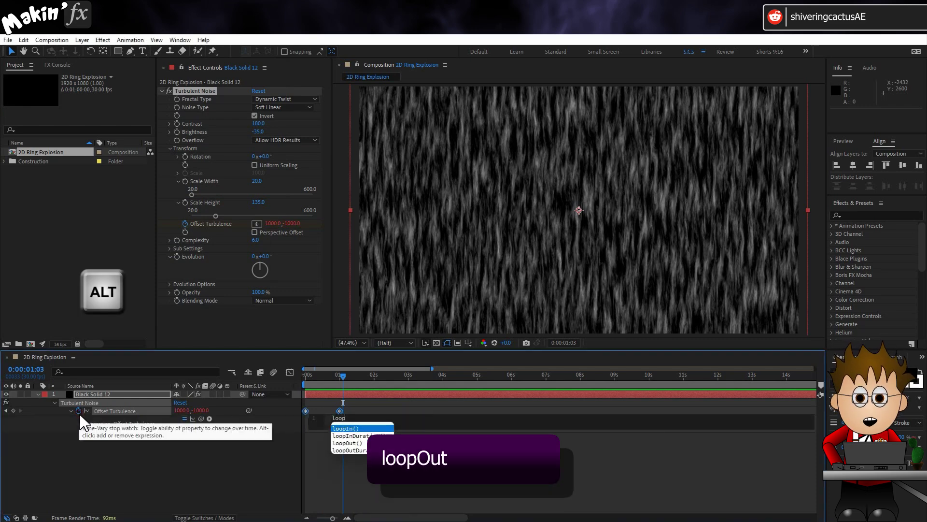
text(Out()
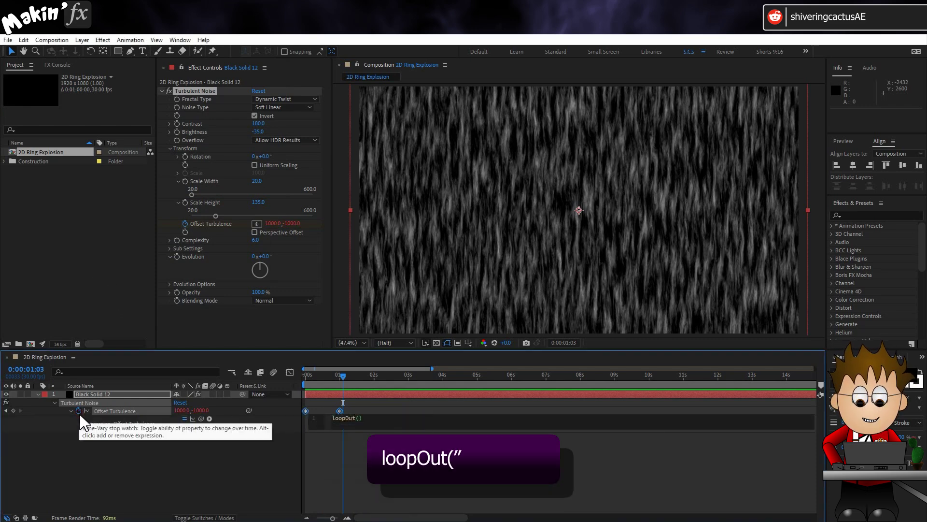
text("continue)
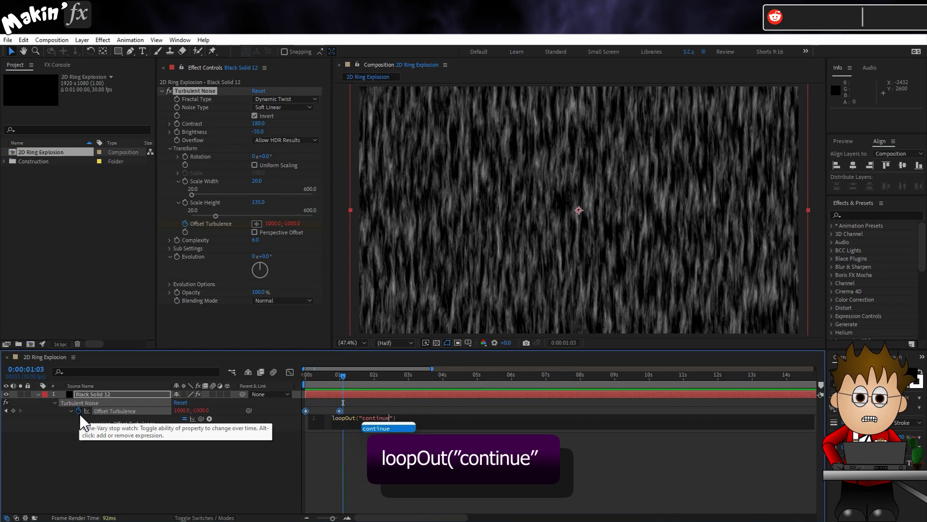
click(187, 460)
- Retime the offset keyframe from 1 s to about 1:21, previewing the slower motion
key(space)
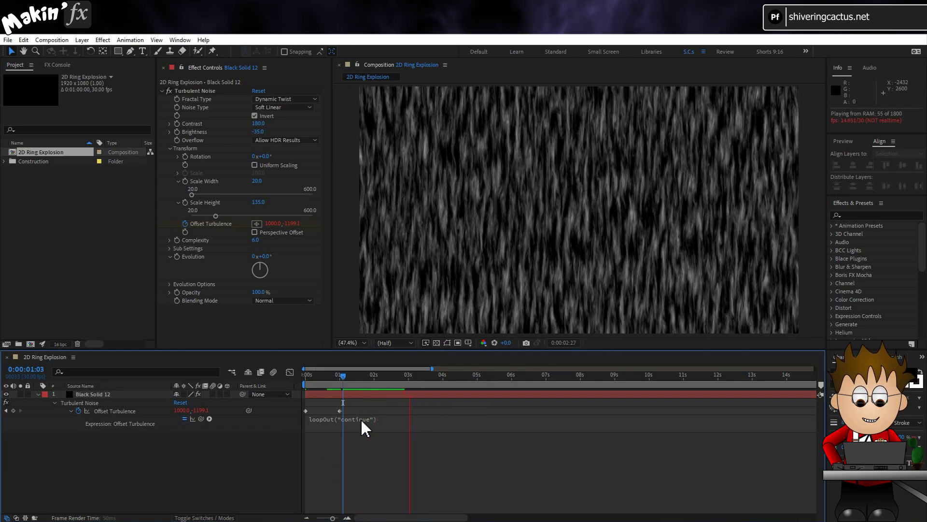
click(354, 384)
drag(339, 411, 373, 411)
key(space)
click(345, 381)
drag(376, 411, 364, 412)
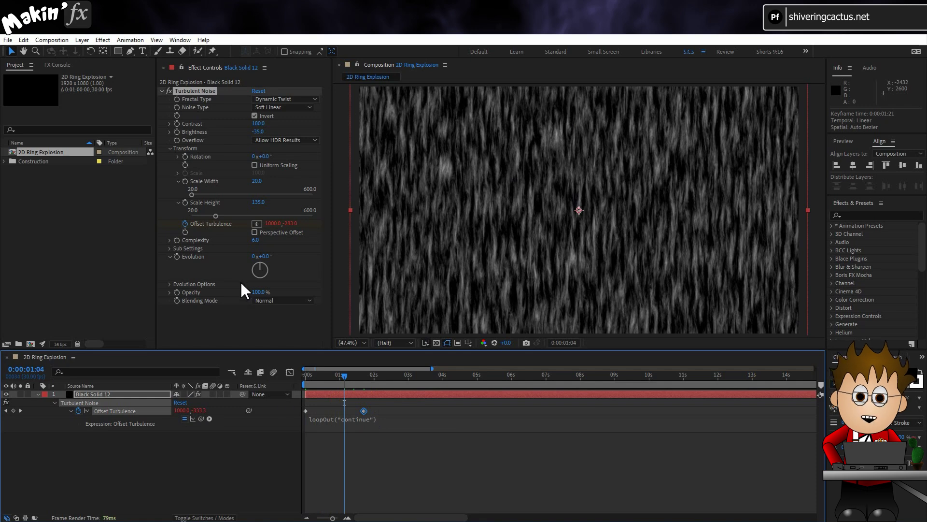
- Drive Evolution with a time*150 expression and preview the evolving noise
alt+click(176, 256)
text(time*150)
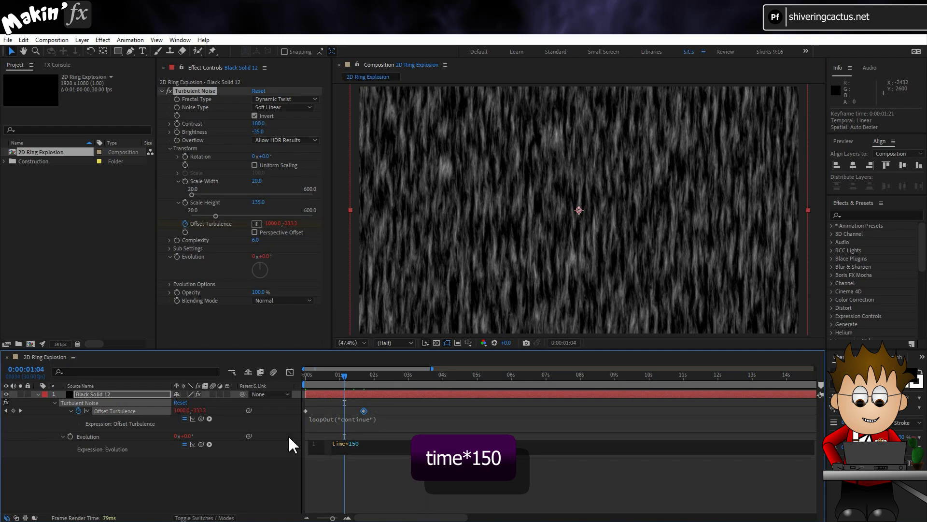
click(286, 463)
key(space)
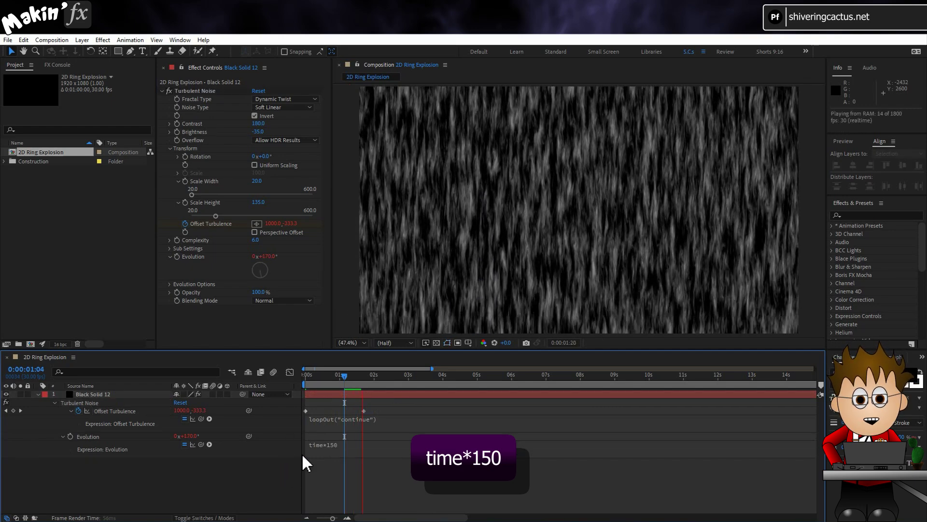
- In Turbulent Noise Sub Settings, set Sub Influence to 80
click(348, 376)
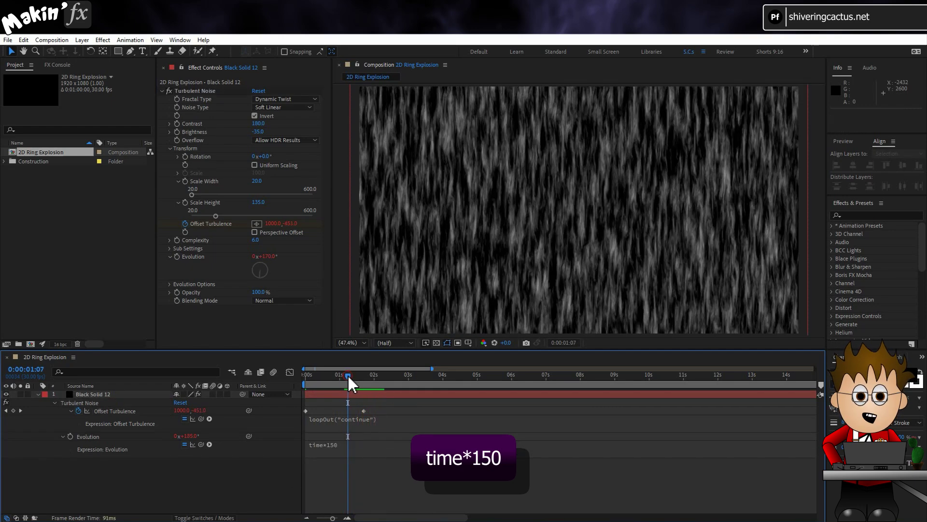
click(170, 249)
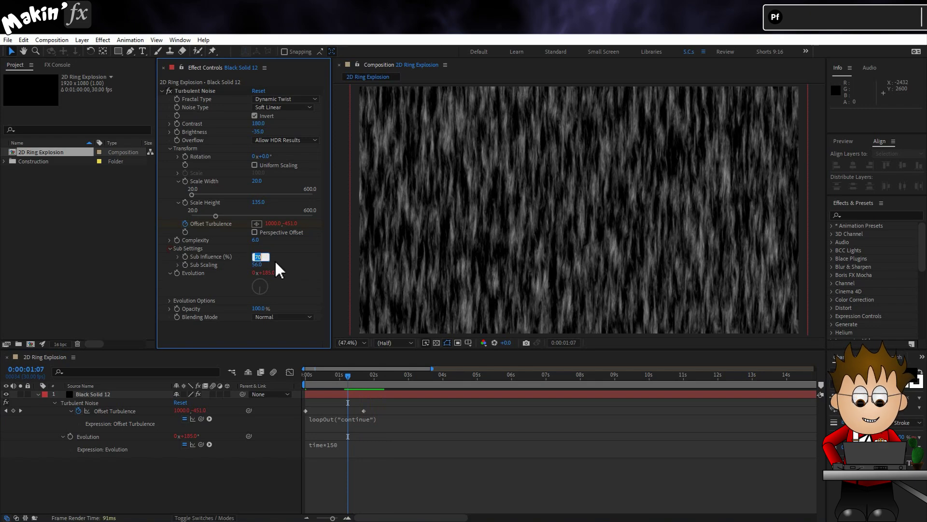
key(Return)
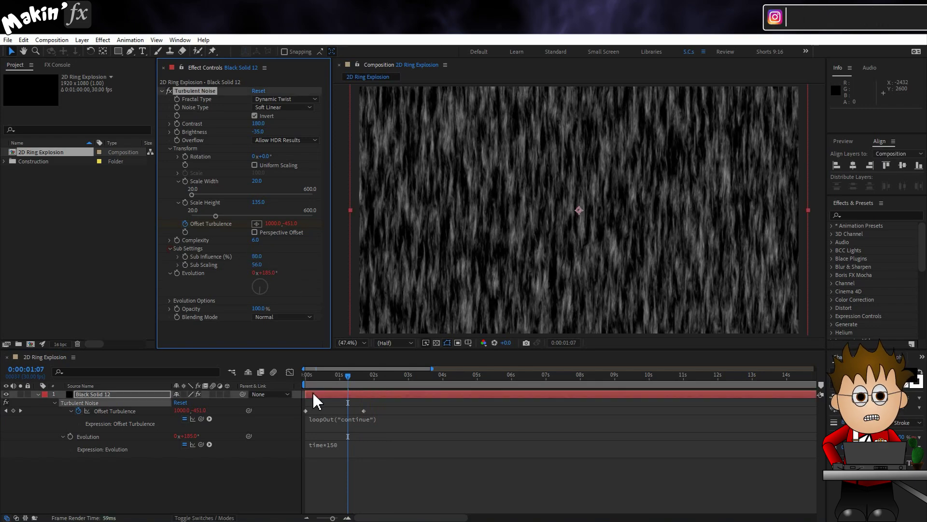
- At frame 0, add a Linear Wipe with Wipe Angle 0° and Feather 24
click(337, 374)
drag(337, 374, 296, 375)
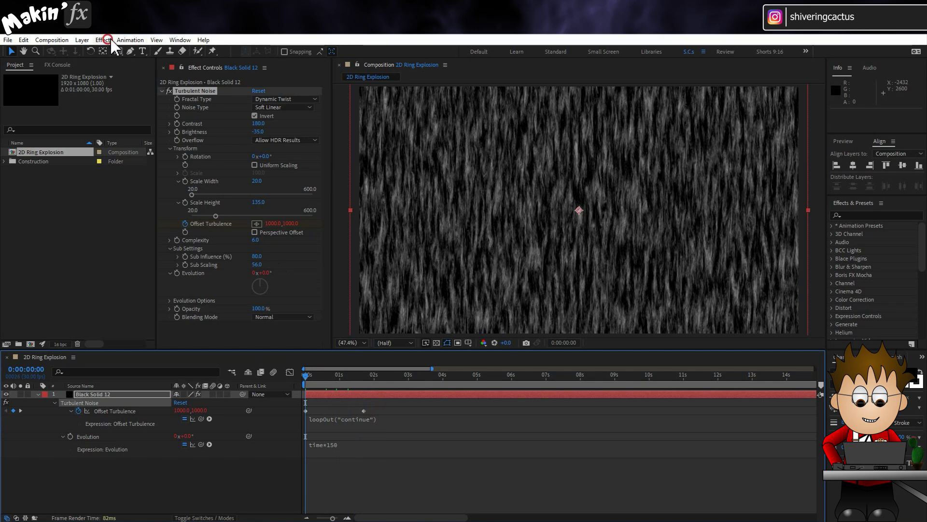
click(103, 39)
mouse_move(145, 389)
click(278, 370)
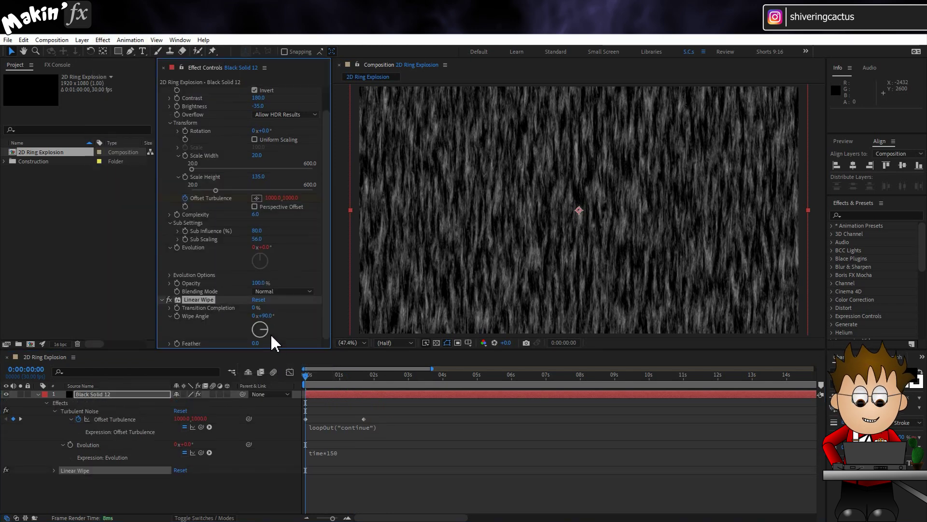
click(265, 316)
text(0)
key(Return)
click(255, 343)
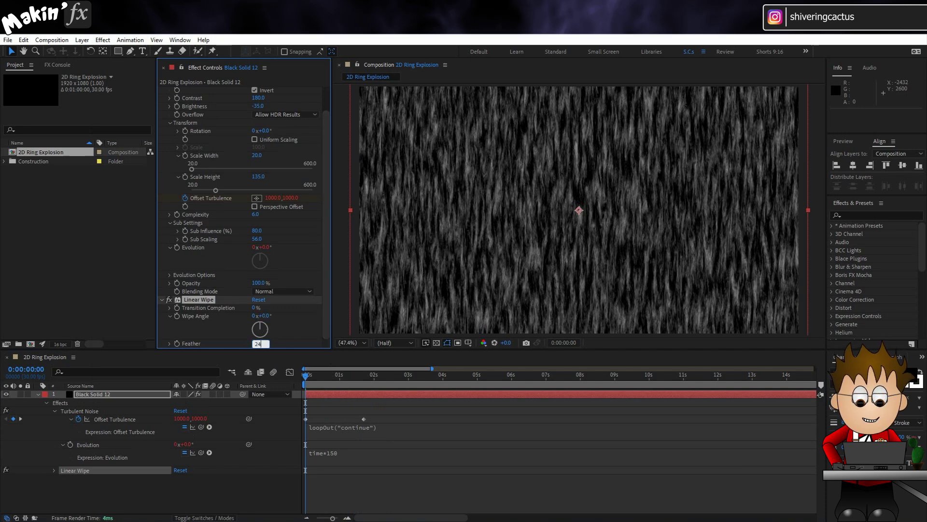
- Fit the comp in the viewer and duplicate the wipe as Linear Wipe 2 with Feather 230
key(comma)
key(comma)
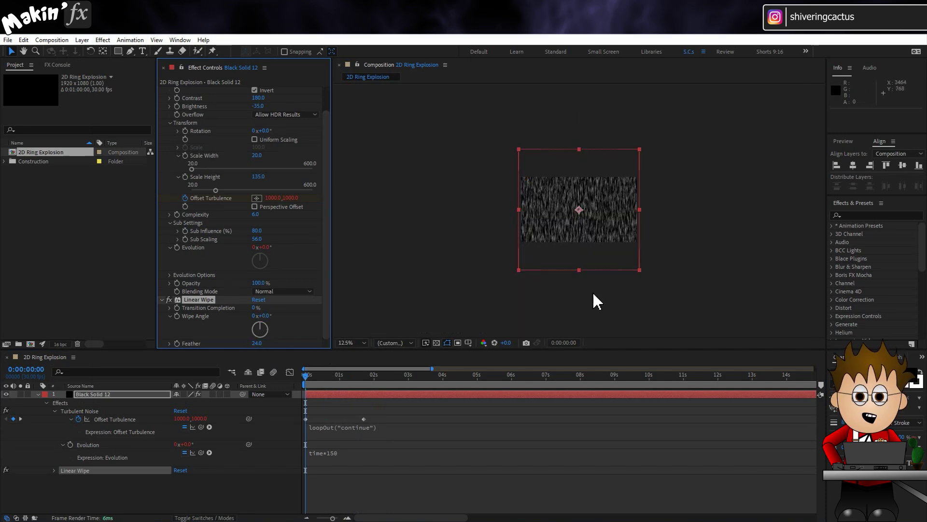
click(355, 342)
click(366, 376)
scroll(181, 179, up, 1)
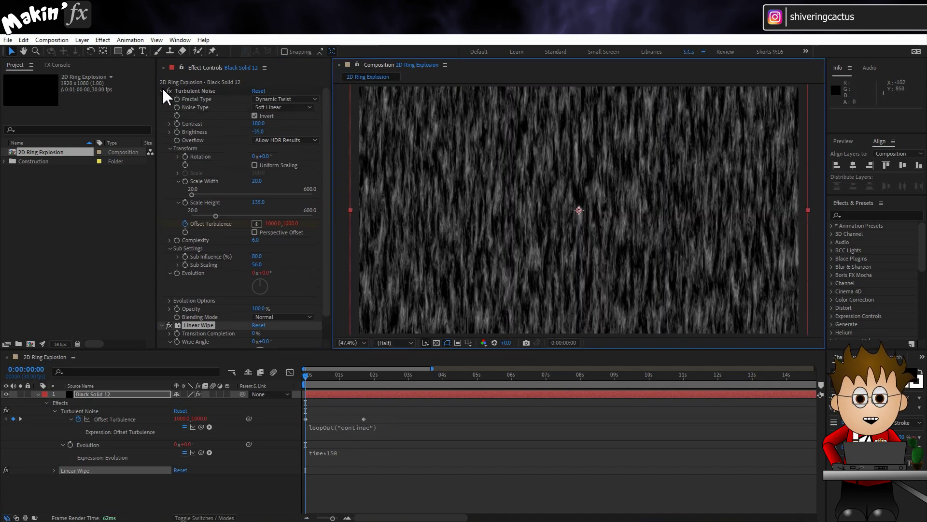
click(163, 91)
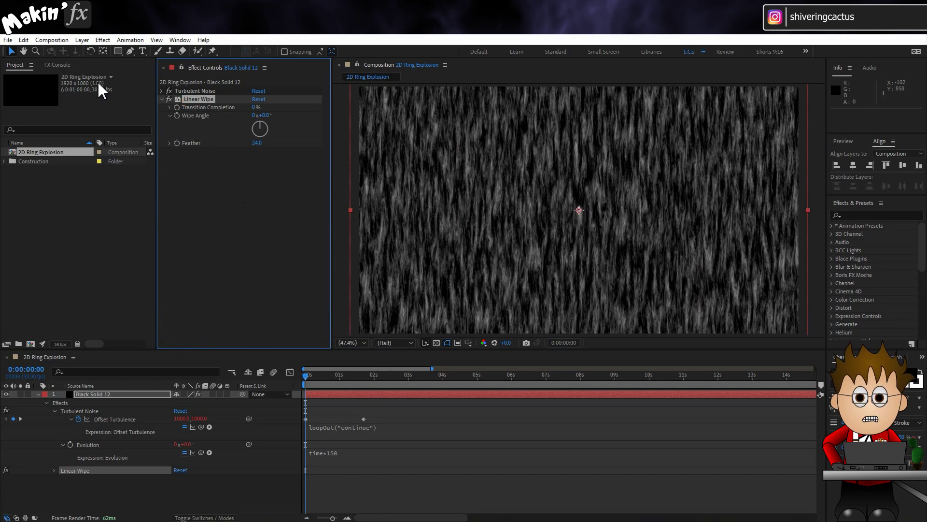
click(23, 39)
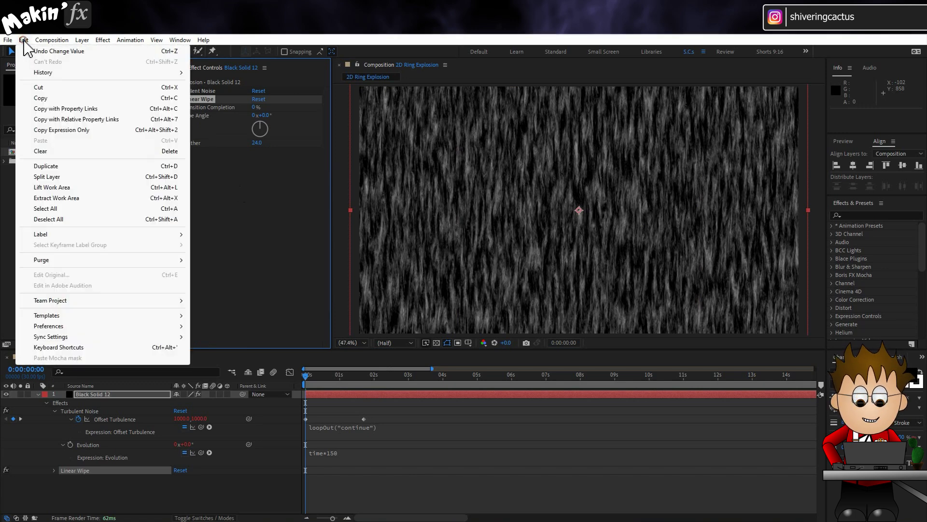
click(49, 167)
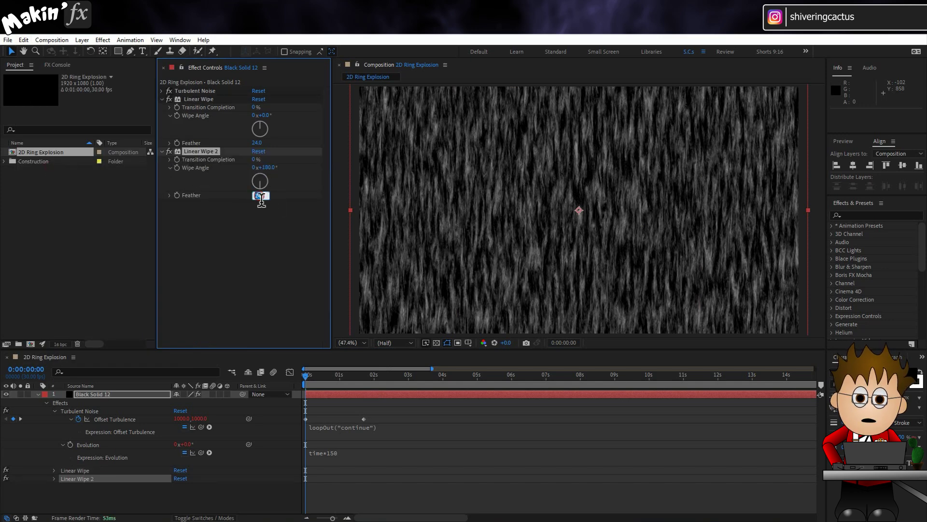
text(230)
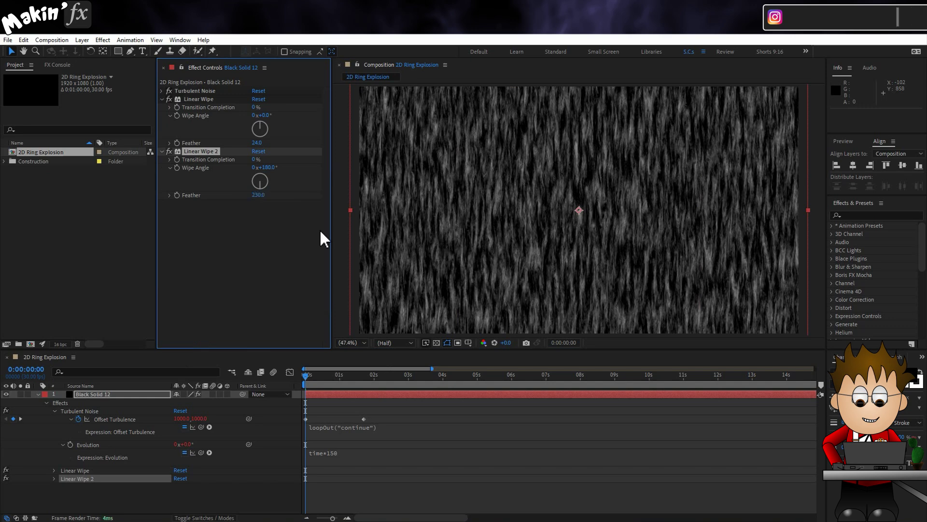
- Add CC Light Sweep to Black Solid 12: Direction 90°, Width 110, Sweep Intensity 100
click(102, 40)
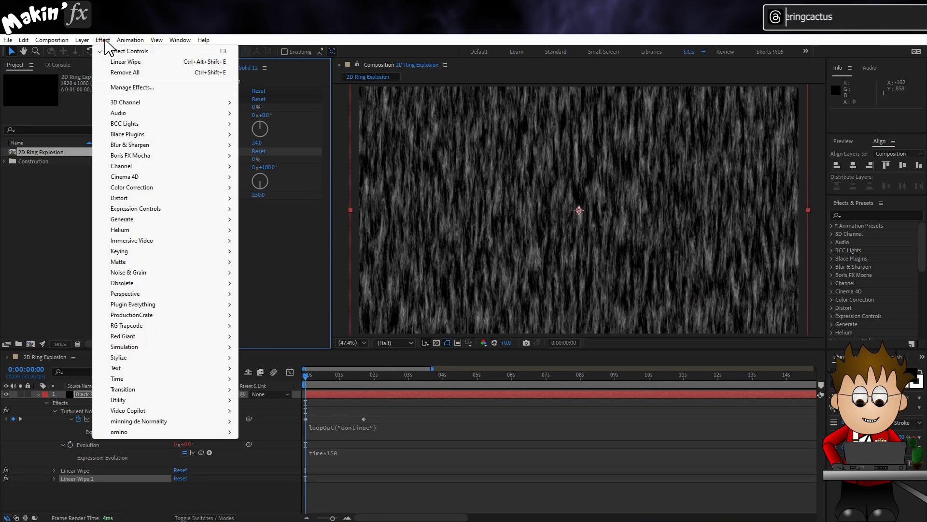
mouse_move(154, 221)
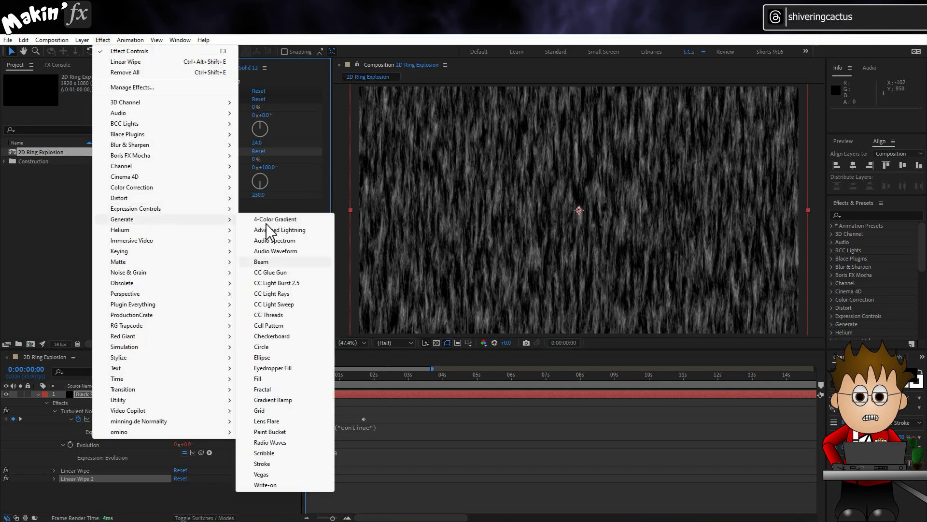
click(303, 304)
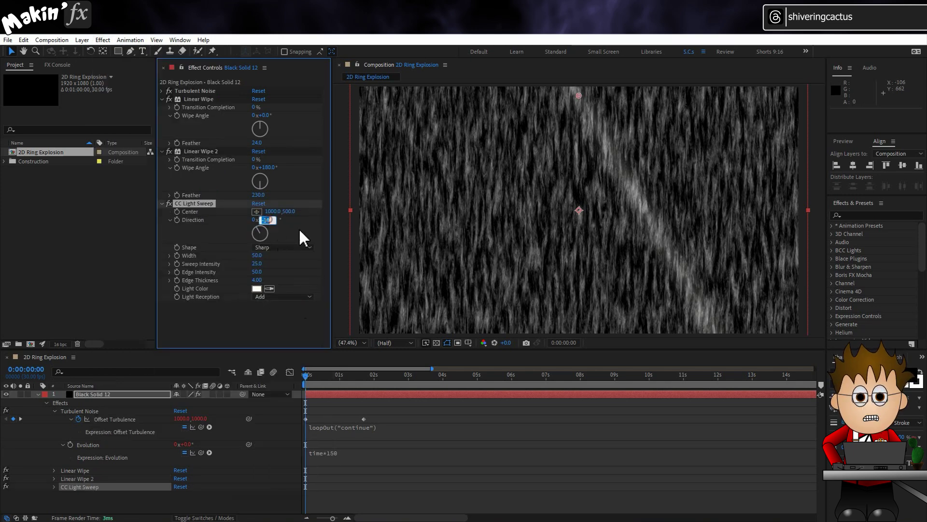
text(90)
key(Return)
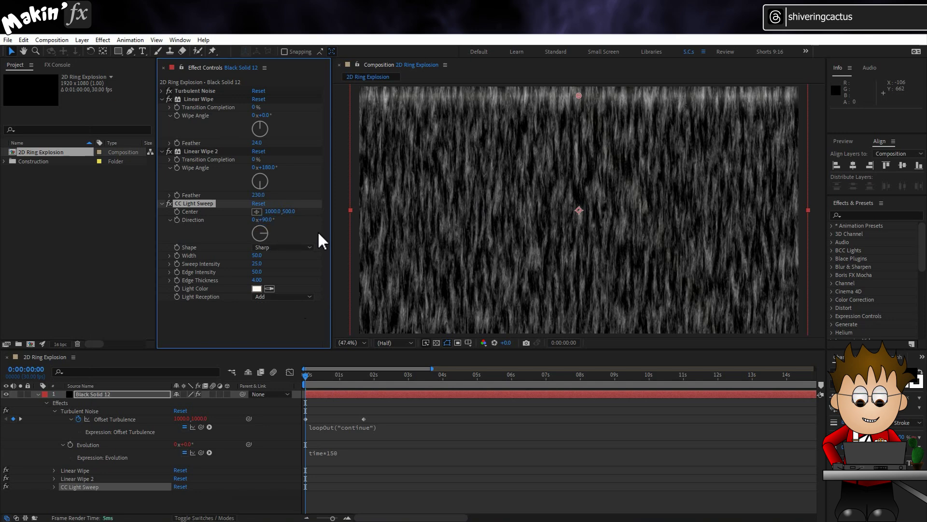
click(257, 256)
text(110)
key(Return)
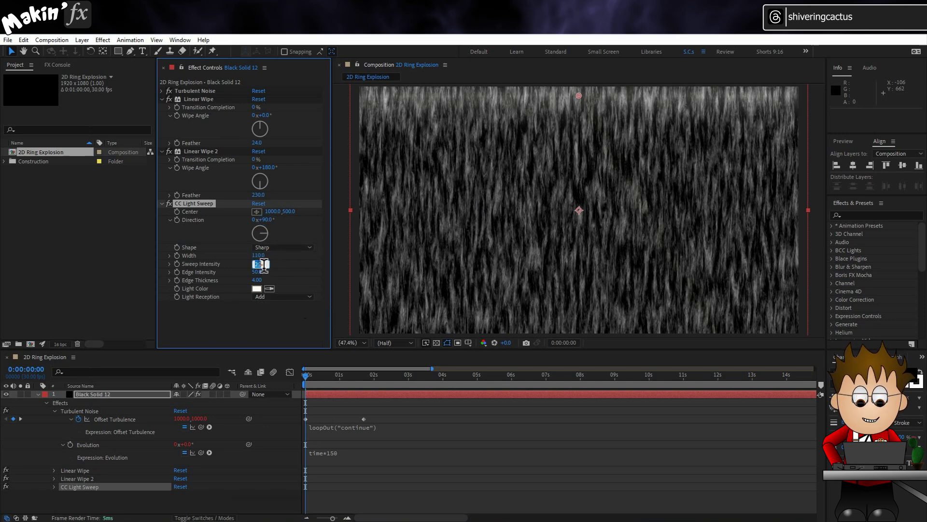
text(100)
key(Return)
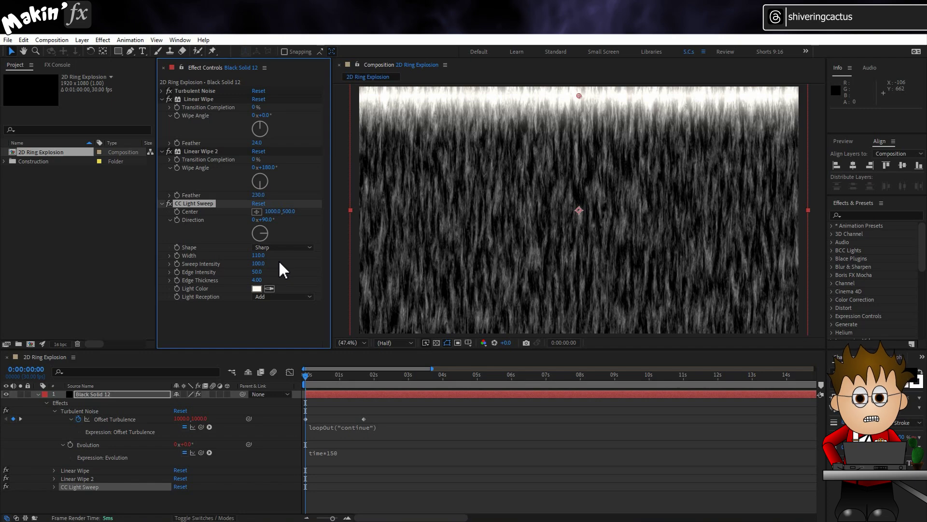
- Apply Polar Coordinates, Rect to Polar, with Interpolation at 100% to form a ring
click(102, 39)
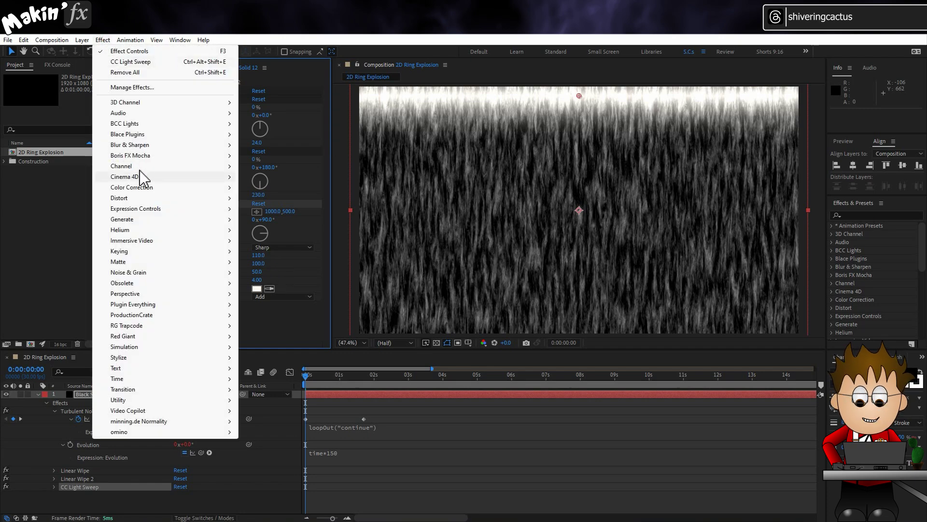
mouse_move(143, 198)
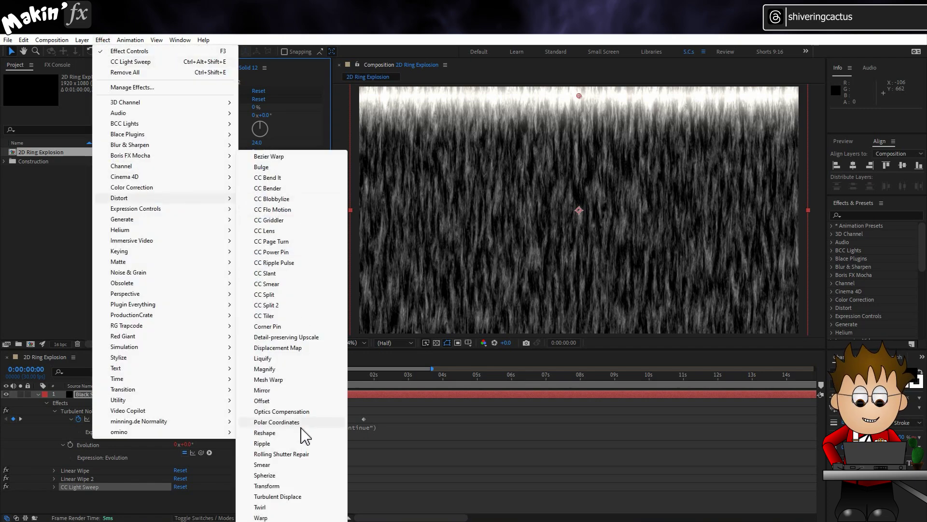
click(302, 422)
click(295, 322)
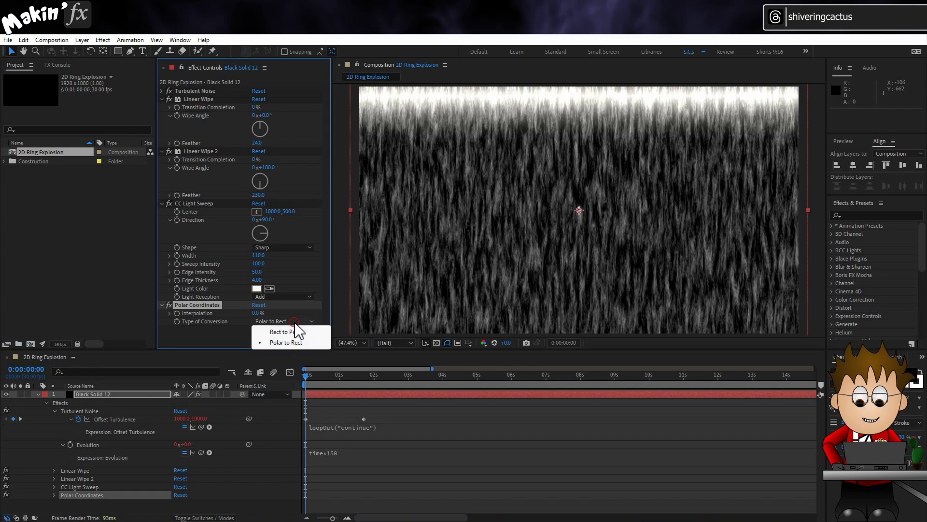
click(298, 333)
drag(259, 313, 425, 321)
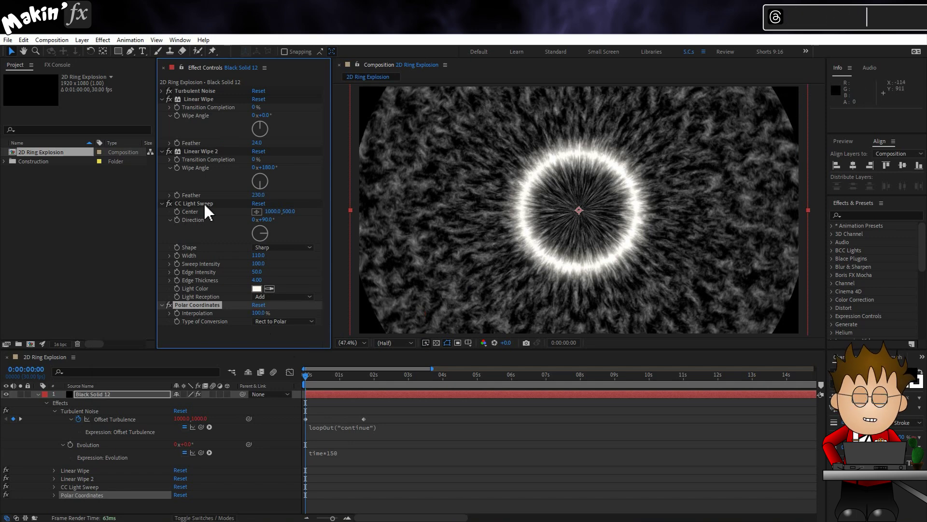
- Set the first Linear Wipe's Transition Completion to 7%
click(206, 99)
click(254, 107)
text(7)
key(Return)
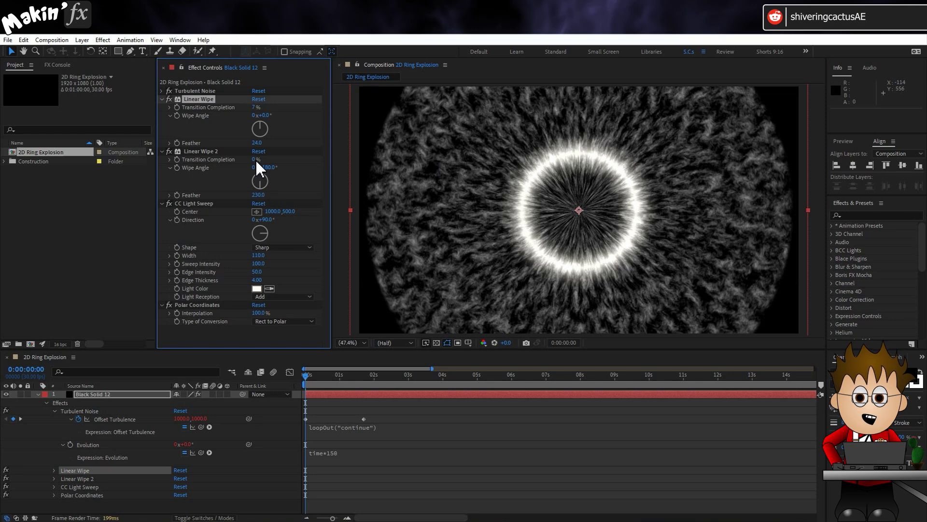
- Set Linear Wipe 2 to 78% and move the light sweep centre Y to 1854
text(8)
key(Return)
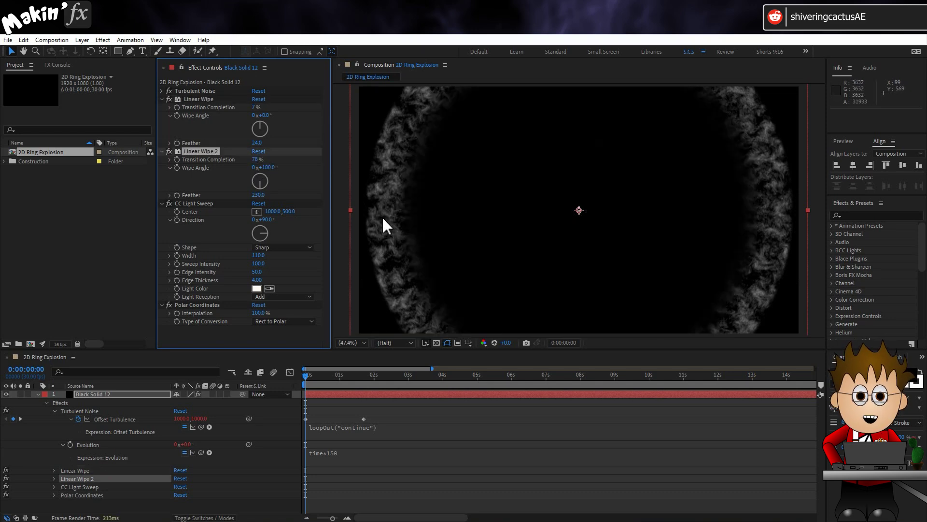
click(290, 212)
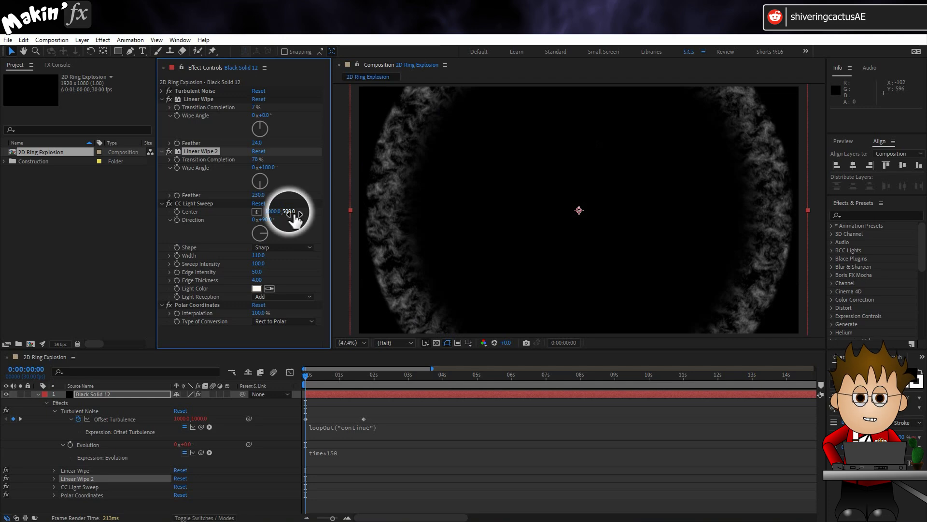
key(Return)
drag(290, 213, 435, 227)
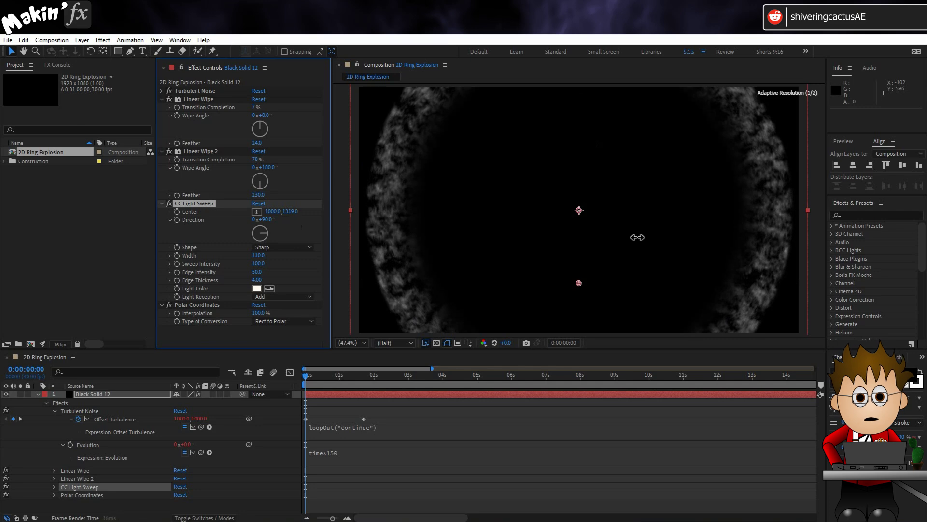
drag(652, 238, 893, 231)
drag(364, 418, 387, 417)
- Preview the glowing ring animation from the start
key(space)
click(338, 379)
key(space)
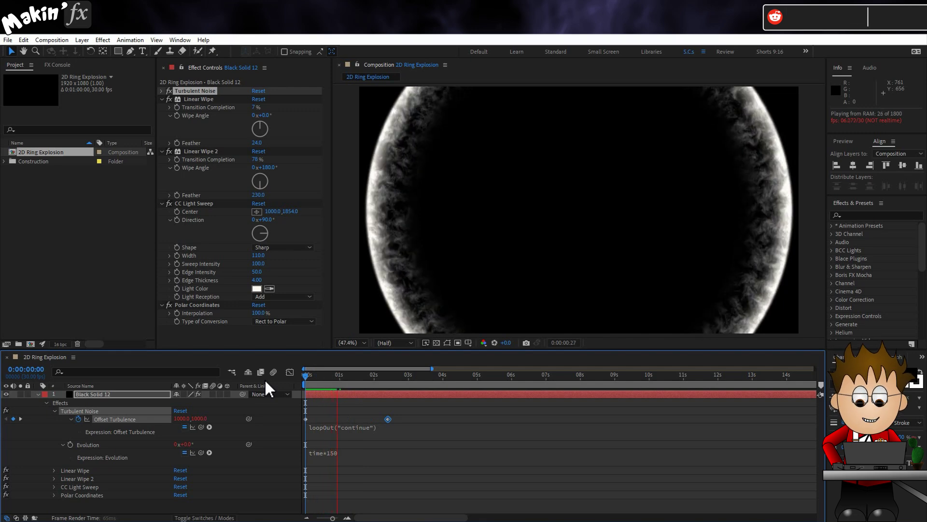
- Collapse the effects, make the ring layer 3D and rotate it around its Y axis
key(space)
click(162, 99)
click(162, 107)
click(162, 115)
click(162, 123)
key(r)
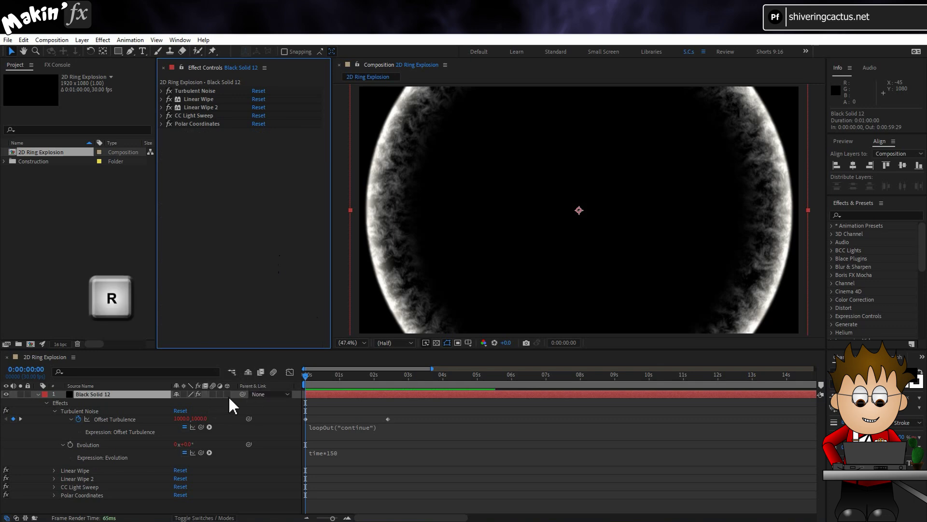
click(227, 394)
key(r)
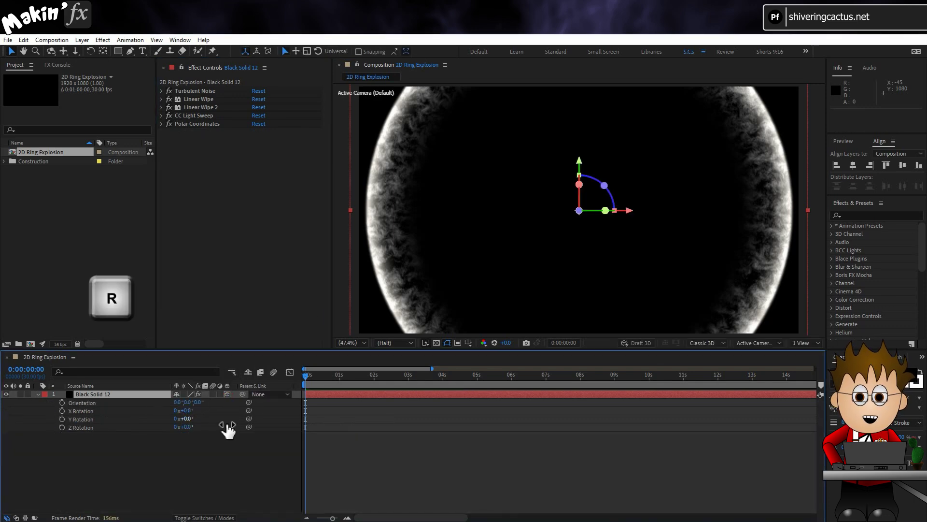
mouse_move(184, 420)
mouse_down()
mouse_move(184, 428)
mouse_move(188, 413)
mouse_move(161, 423)
mouse_move(190, 428)
mouse_move(193, 411)
mouse_up()
- Rename the layer to 'Ring Explosion'
key(Return)
text(Ring Explosion)
key(Return)
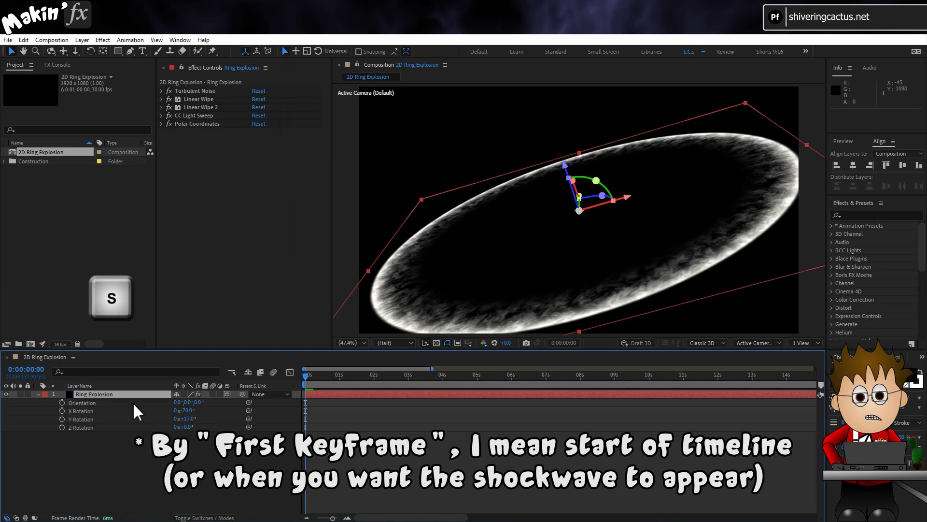
- Keyframe scale from 0% at the start to 324% at about 3 seconds
key(s)
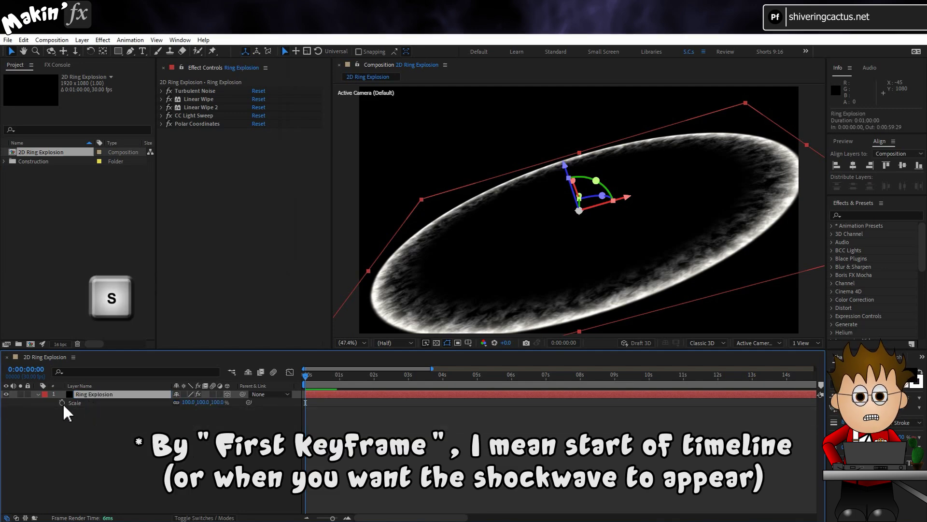
click(62, 402)
click(189, 403)
text(0)
key(Return)
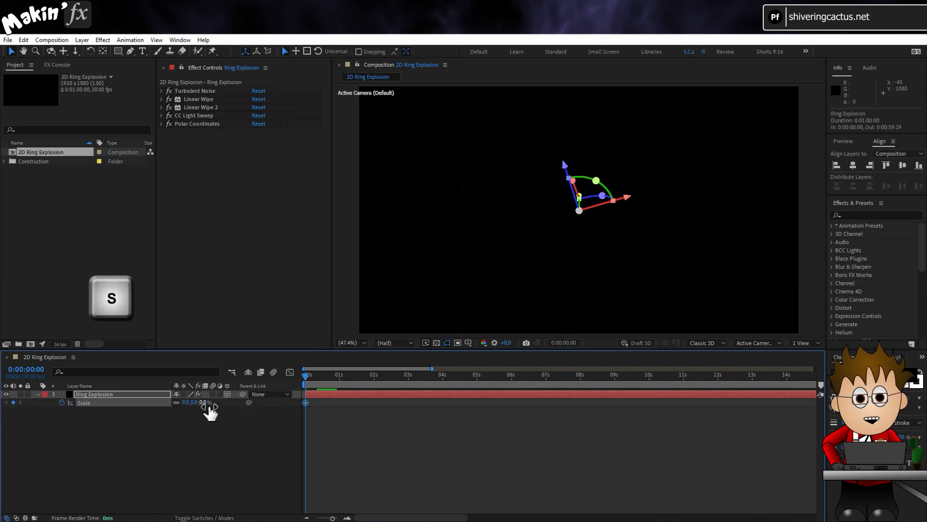
click(338, 375)
click(410, 376)
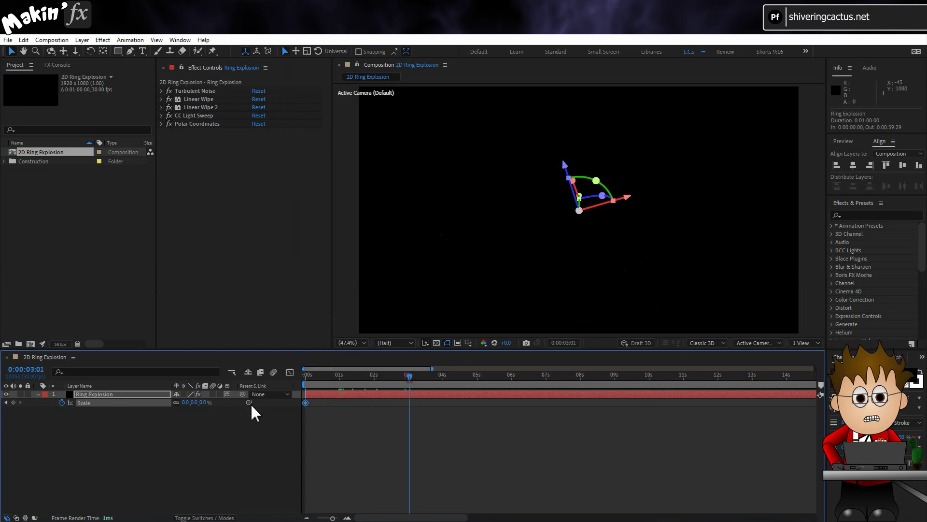
drag(185, 402, 383, 409)
- Add an Opacity keyframe at 0:00:03:01 for the fade, then preview the animation
key(t)
click(64, 416)
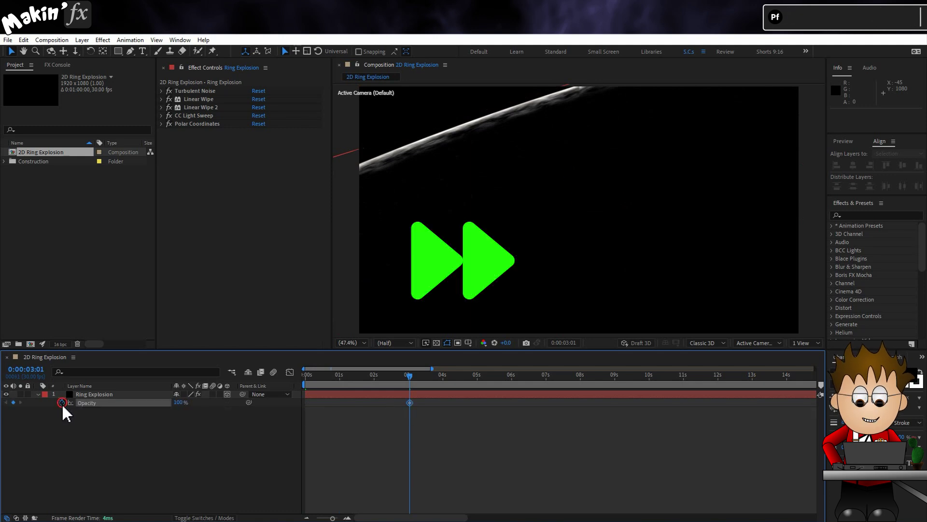
click(62, 402)
key(u)
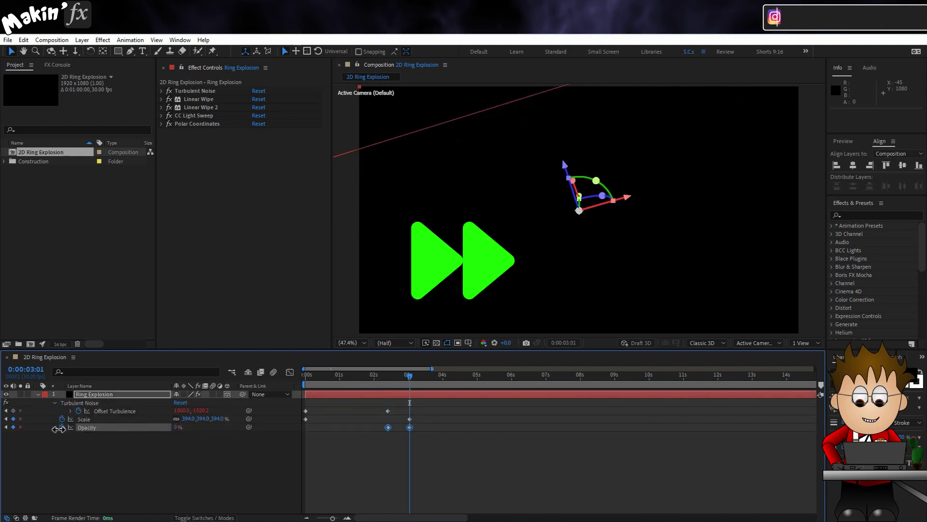
key(space)
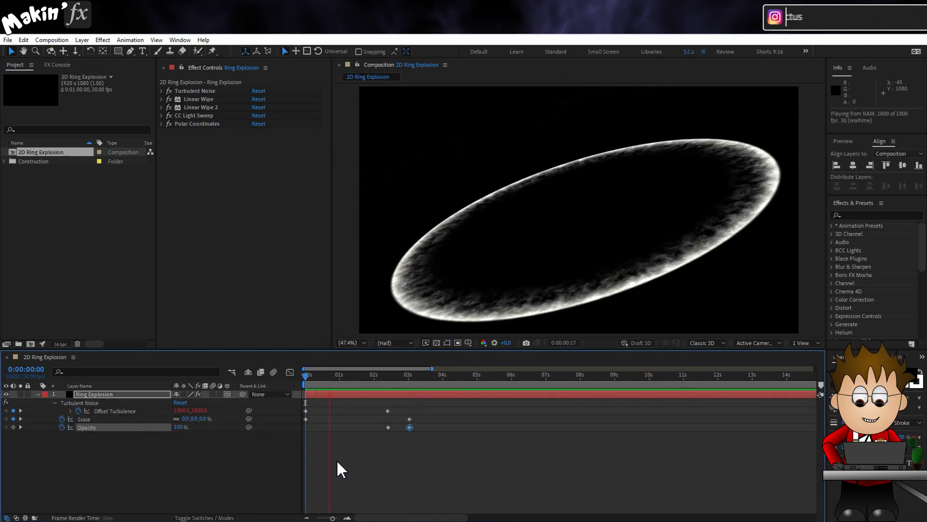
- Apply Tritone to the ring and set its midtones to blue (4B41D2)
click(314, 393)
click(104, 40)
mouse_move(155, 188)
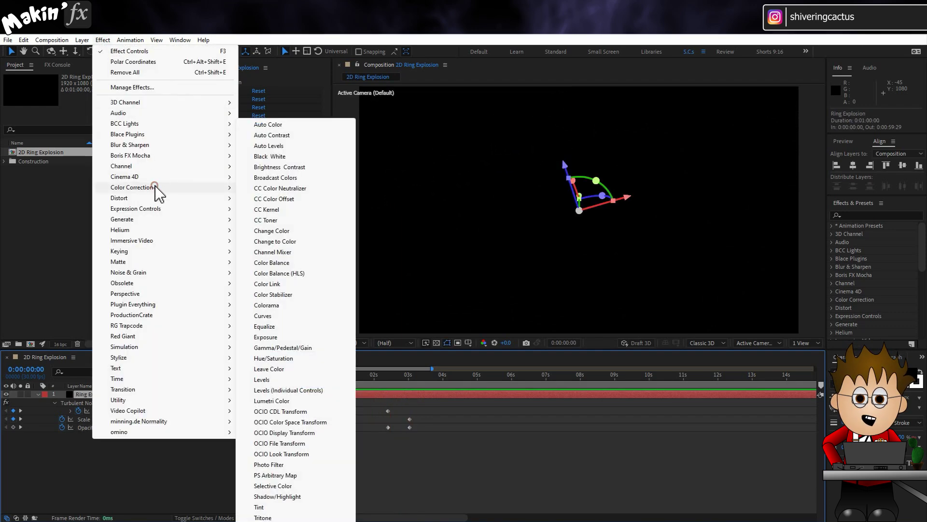
click(285, 517)
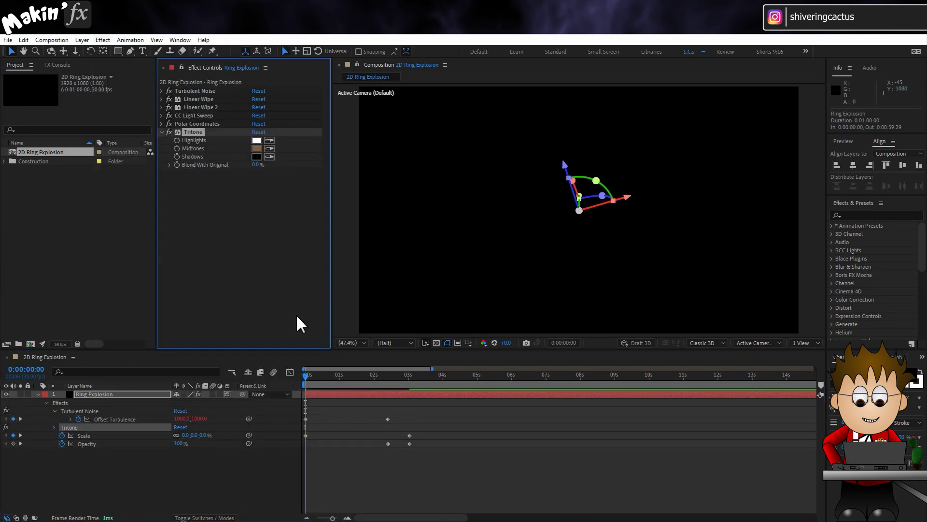
mouse_move(343, 373)
mouse_down()
mouse_move(353, 375)
mouse_move(331, 374)
mouse_up()
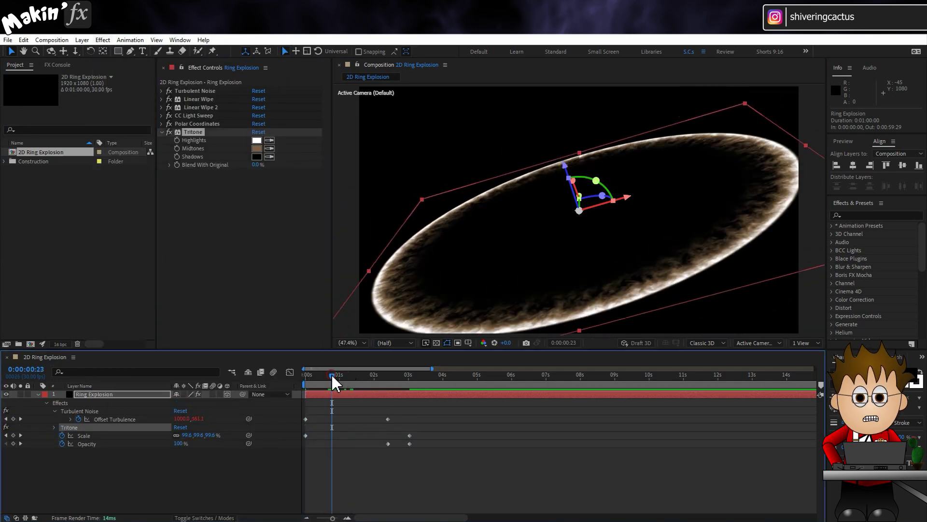
click(257, 148)
drag(203, 299, 202, 305)
click(270, 268)
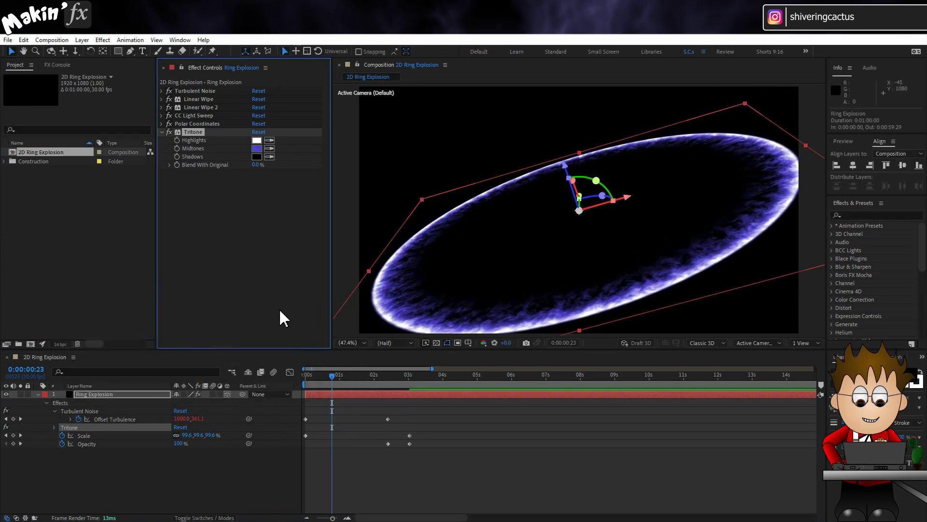
- Return to frame 0 and start a new composition named '3D Ring Explosion'
drag(352, 375, 271, 385)
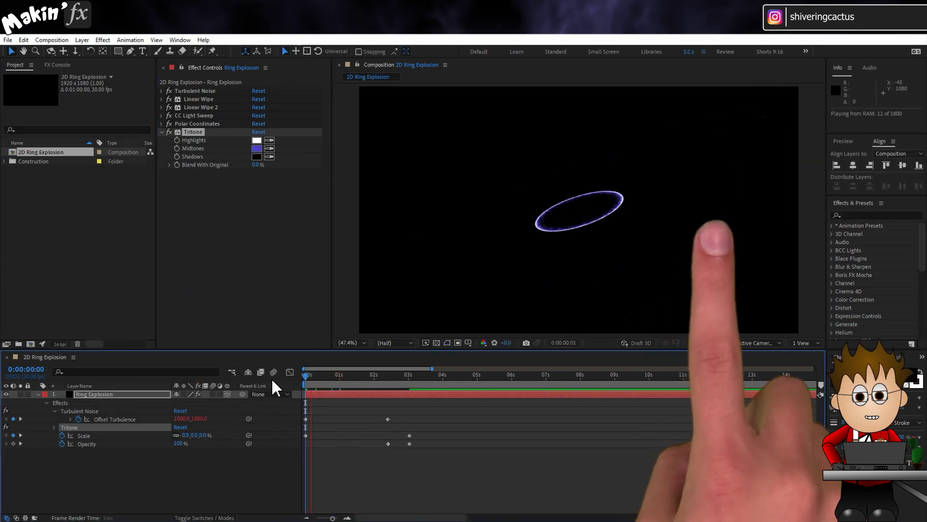
key(ctrl+n)
text(3D Ring Explosion)
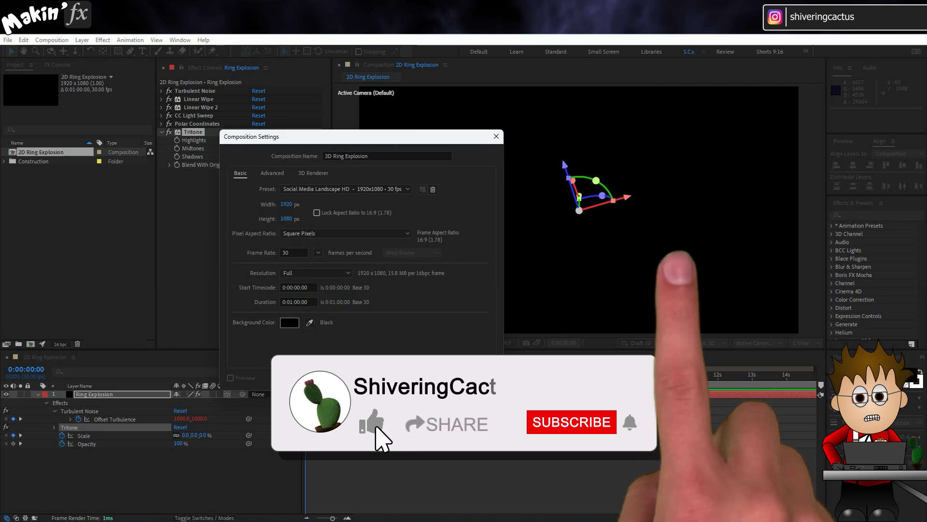
- Add a comp-size red (ff0000) solid and name it Particles
click(418, 376)
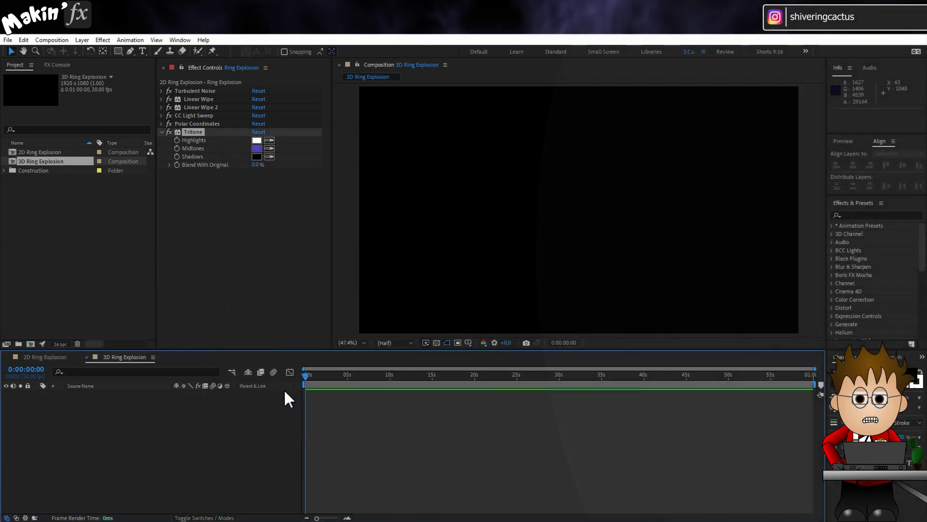
click(83, 41)
mouse_move(95, 56)
click(251, 62)
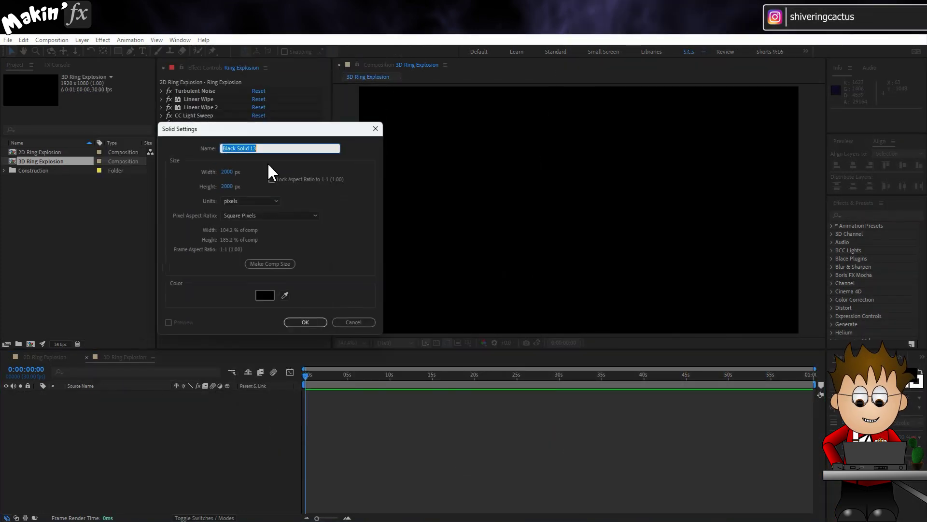
click(265, 295)
text(ff0000)
click(280, 267)
click(283, 265)
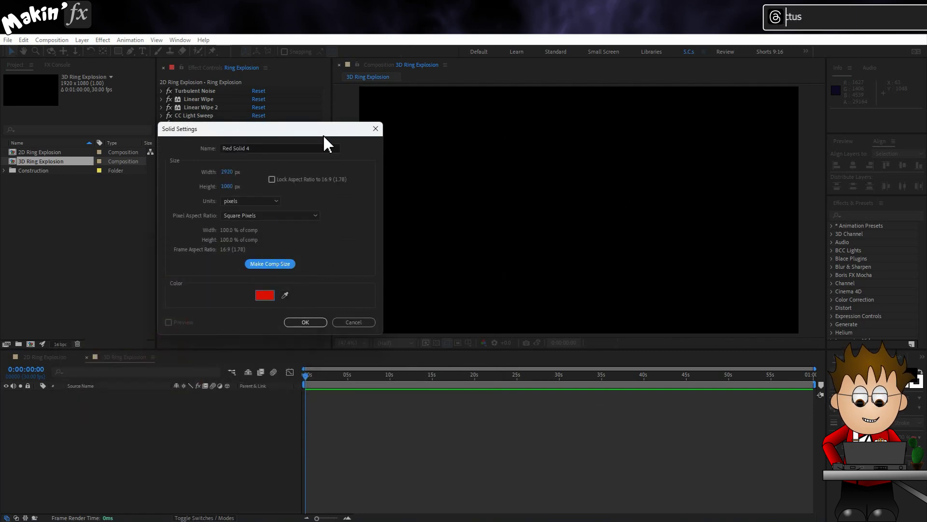
click(303, 322)
key(Return)
text(Particles)
key(Return)
- Add a Slider Control named Particle Amount to Particles, set to 100
click(102, 40)
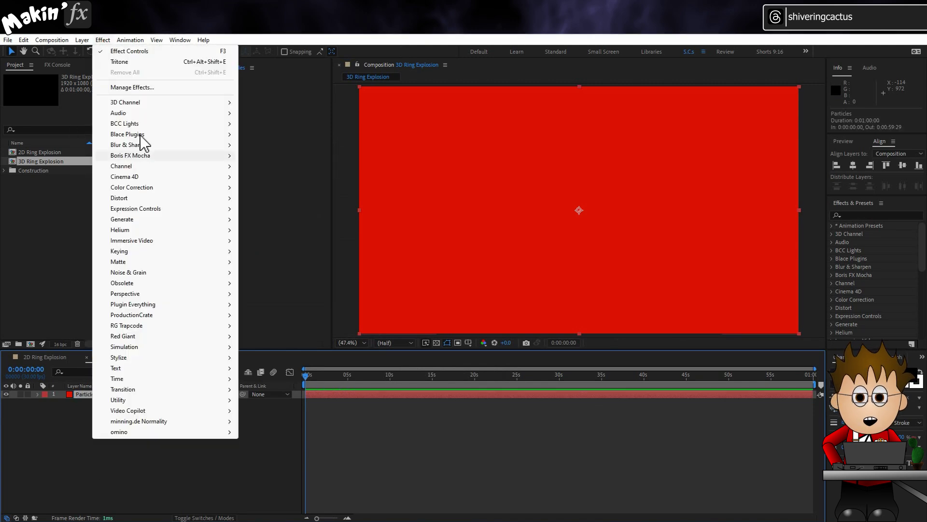
click(152, 205)
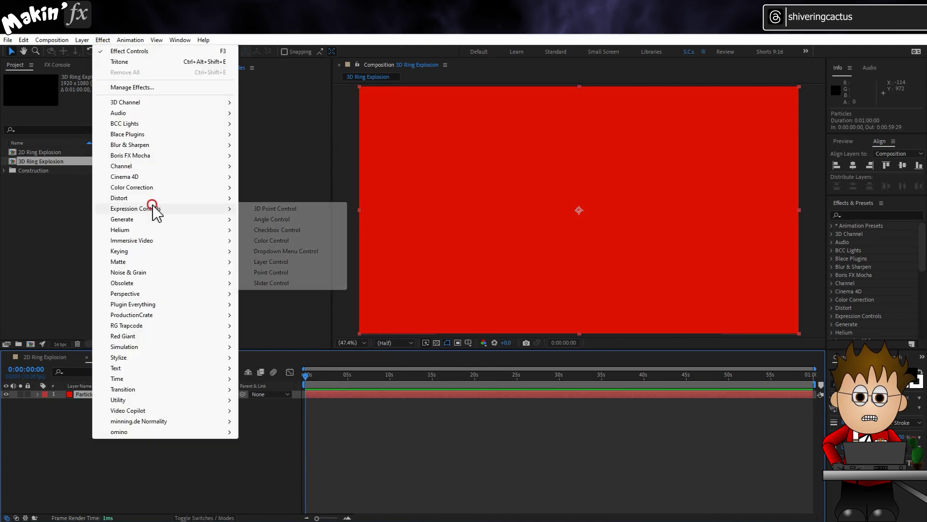
click(290, 283)
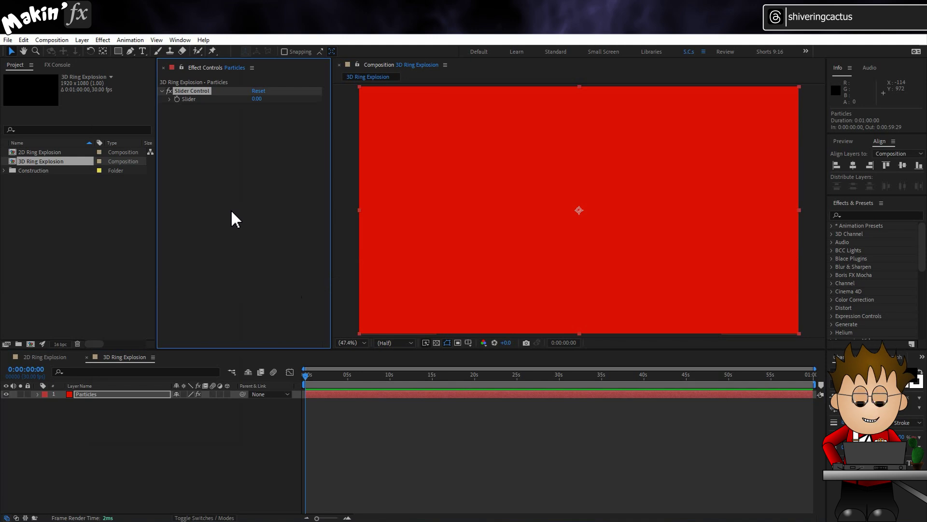
key(Return)
text(Particle Amount)
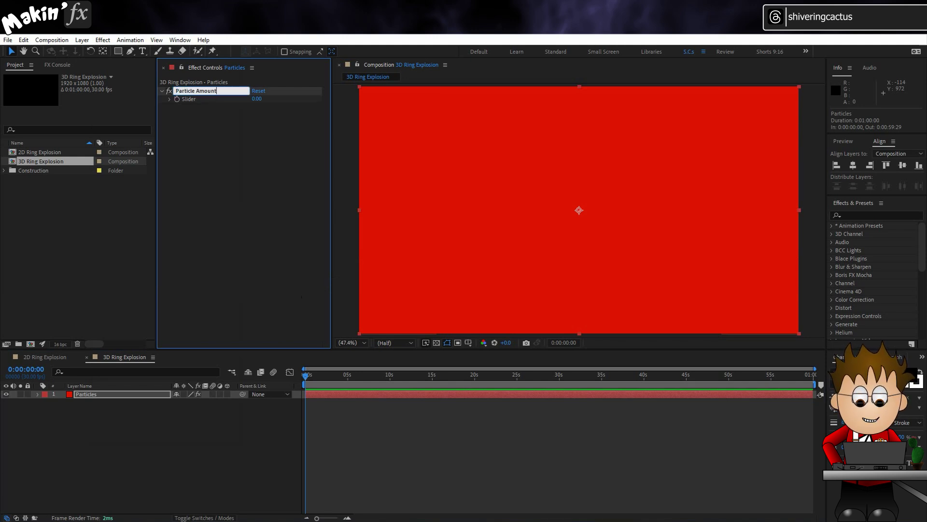
key(Return)
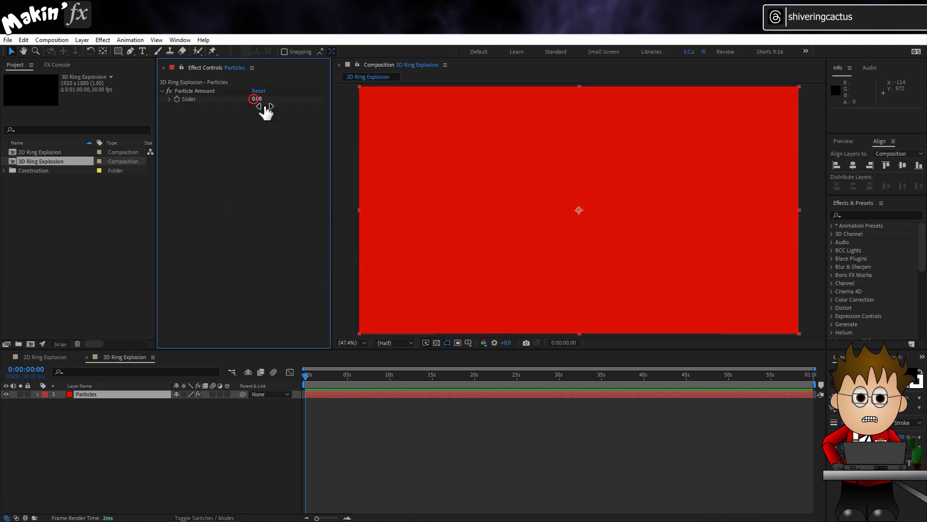
click(256, 99)
text(100)
key(Return)
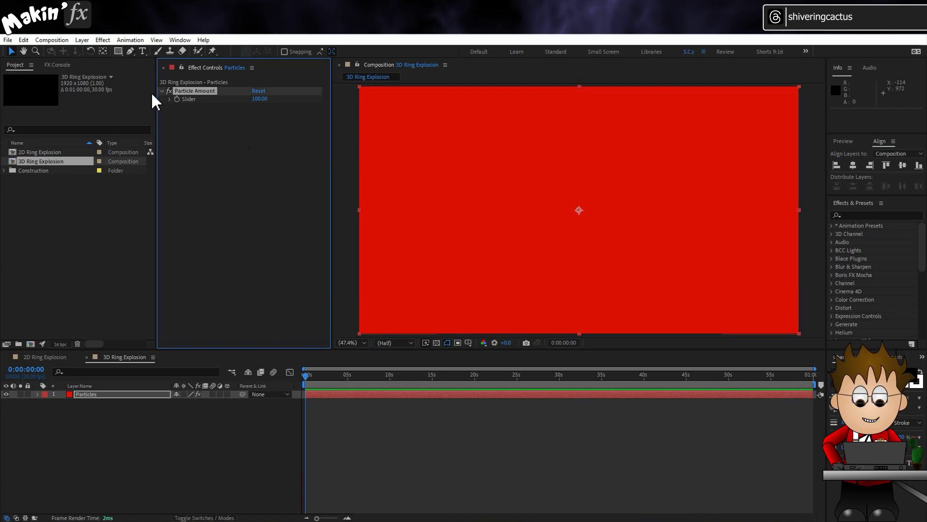
- Apply the CC Particle World effect to the Particles layer
click(105, 41)
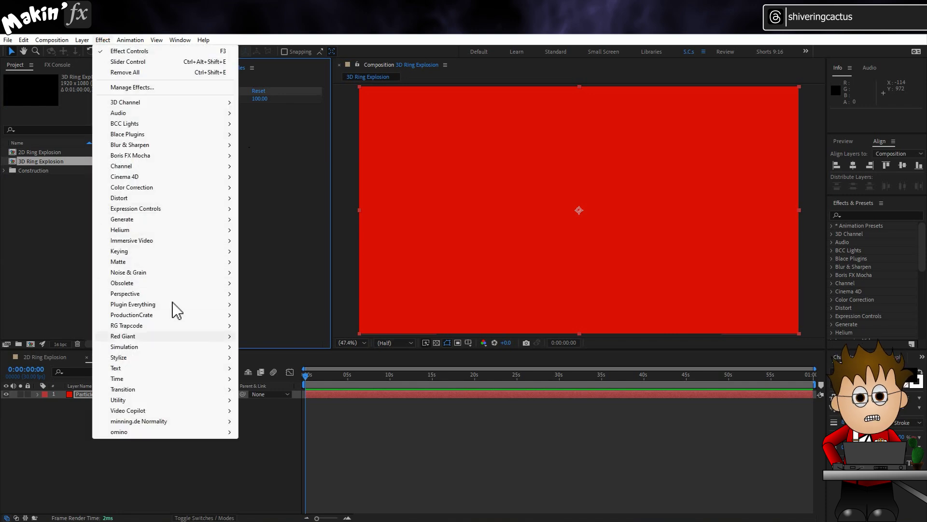
mouse_move(173, 347)
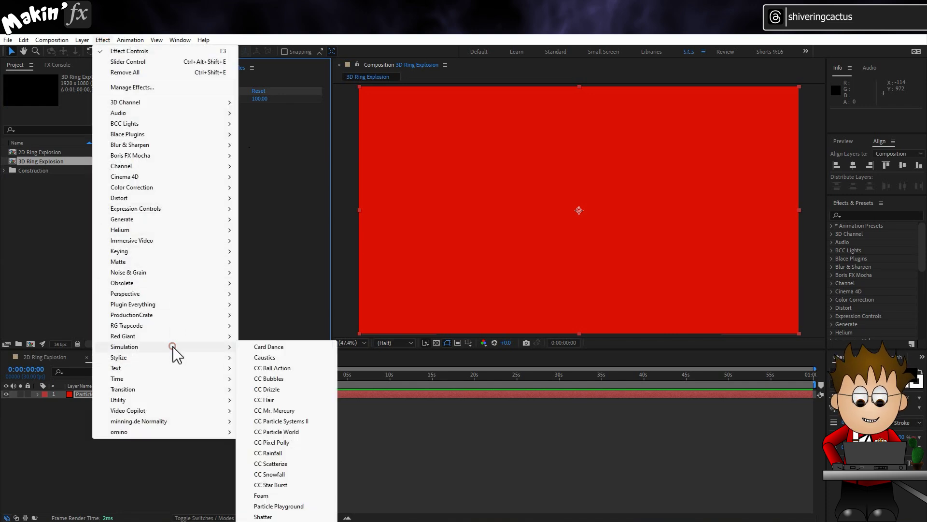
click(309, 432)
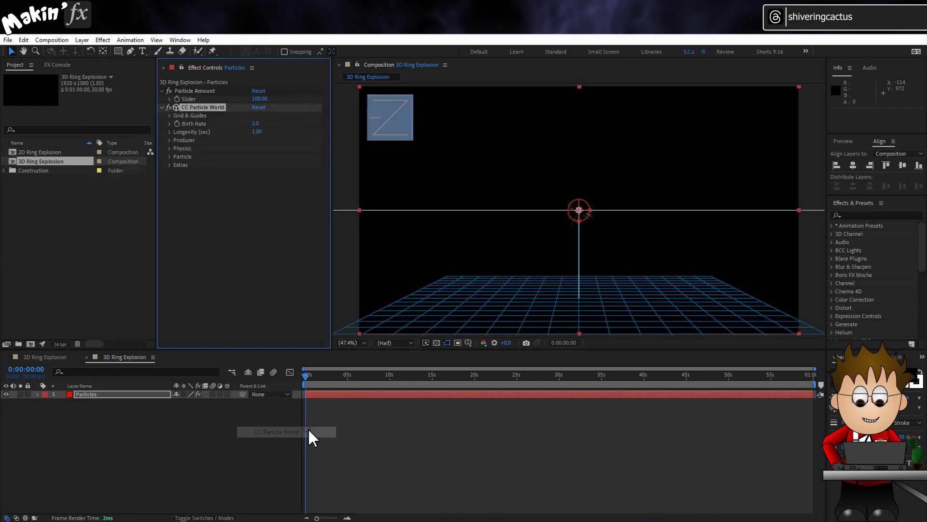
- Link Birth Rate to the Particle Amount slider with an expression ending in *value
alt+click(177, 123)
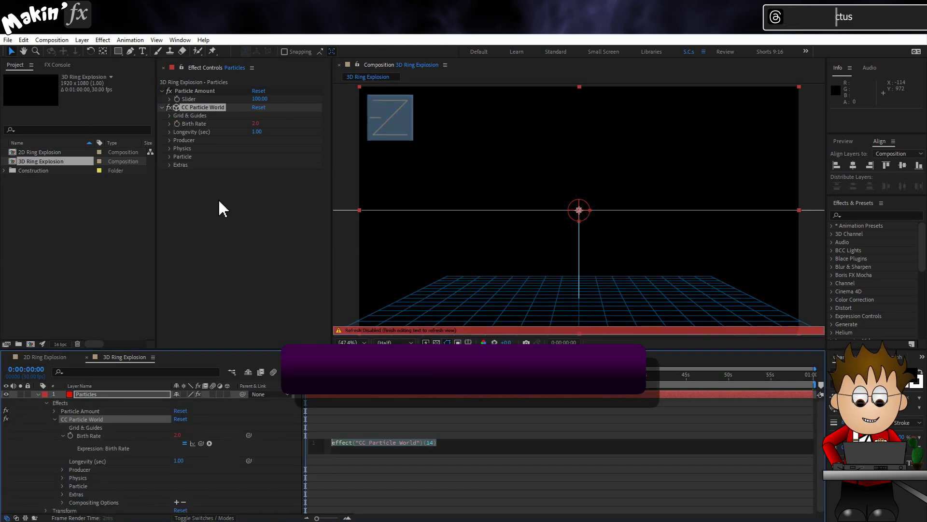
drag(201, 443, 202, 419)
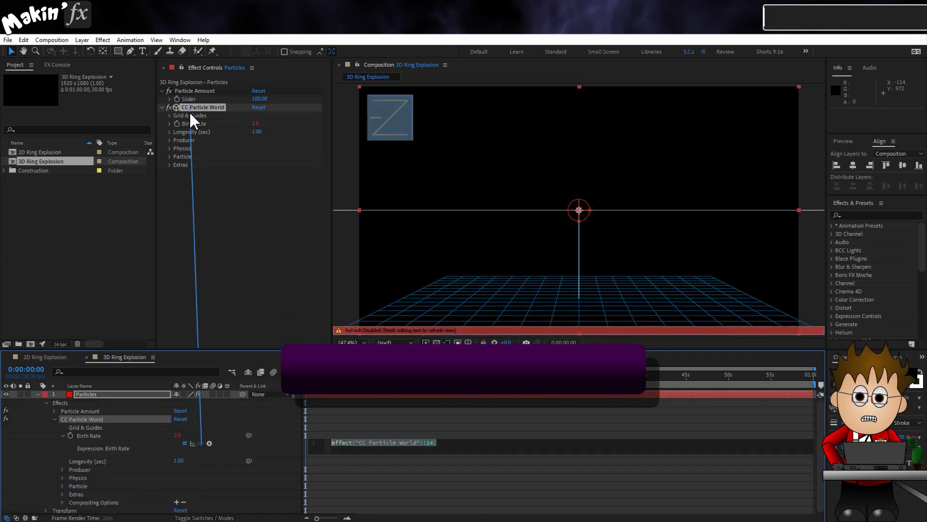
drag(190, 114, 190, 99)
text(*value)
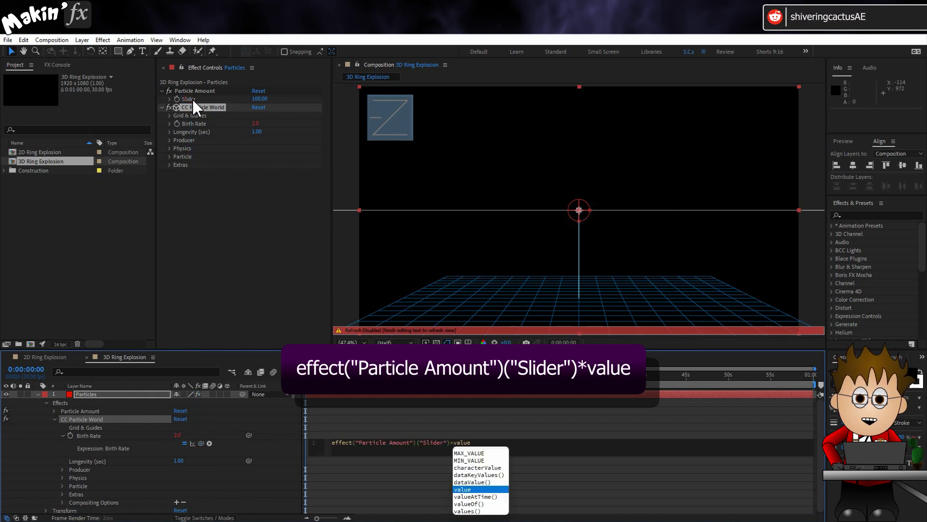
click(289, 455)
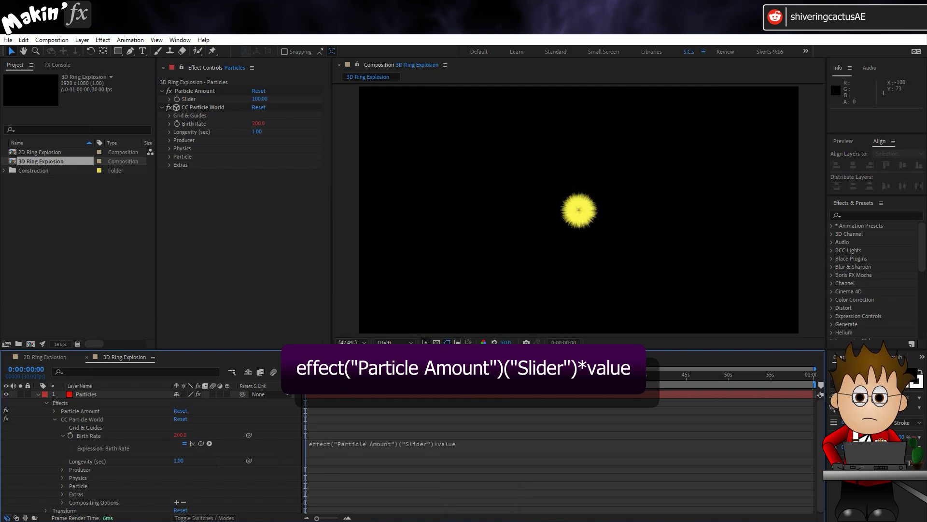
click(182, 435)
- Keyframe Birth Rate at 0 at the start and set Longevity to 5 seconds
click(70, 436)
key(h)
drag(256, 132, 263, 136)
key(ctrl+z)
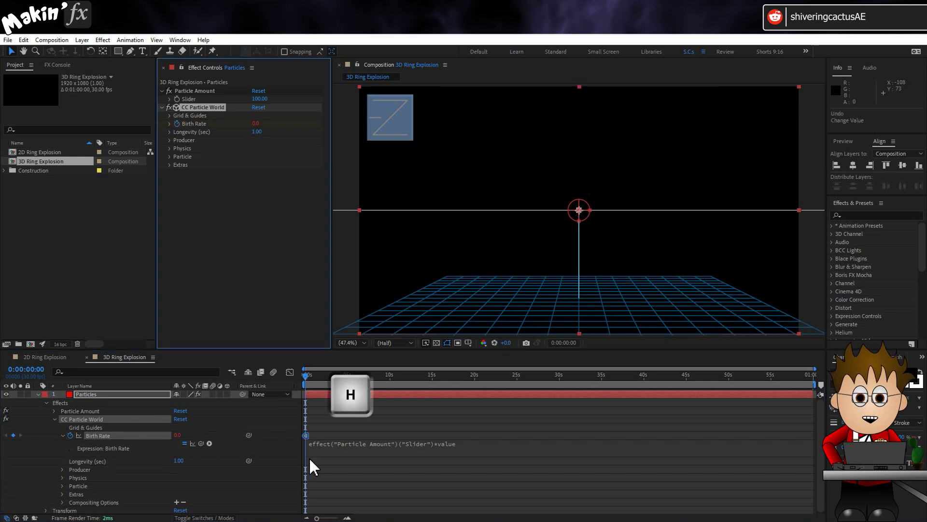
click(261, 133)
text(5)
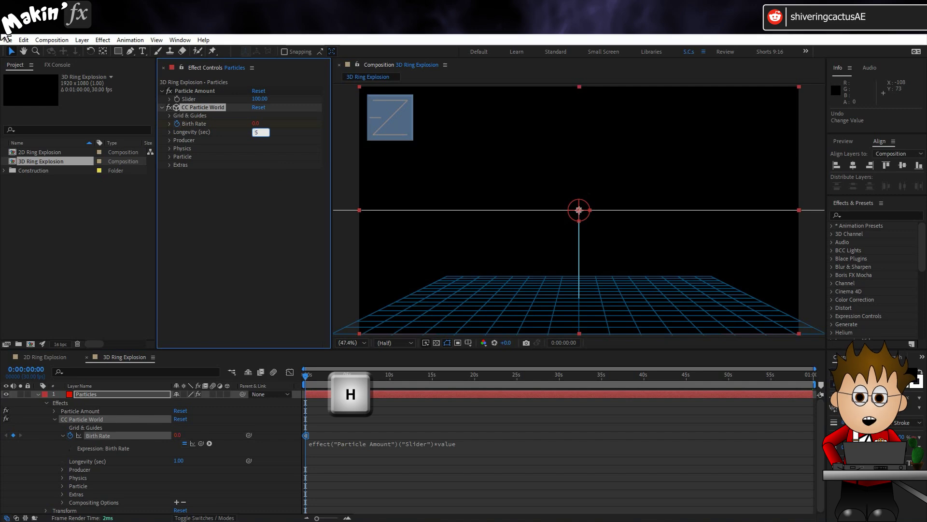
key(Return)
- Set the particle Producer's Radius X to 0
click(170, 140)
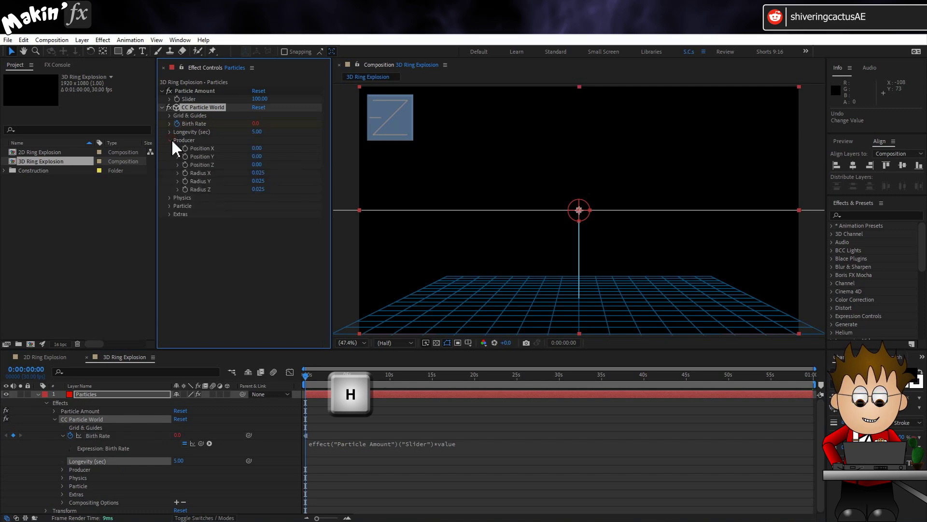
click(258, 174)
text(0)
key(Return)
click(268, 208)
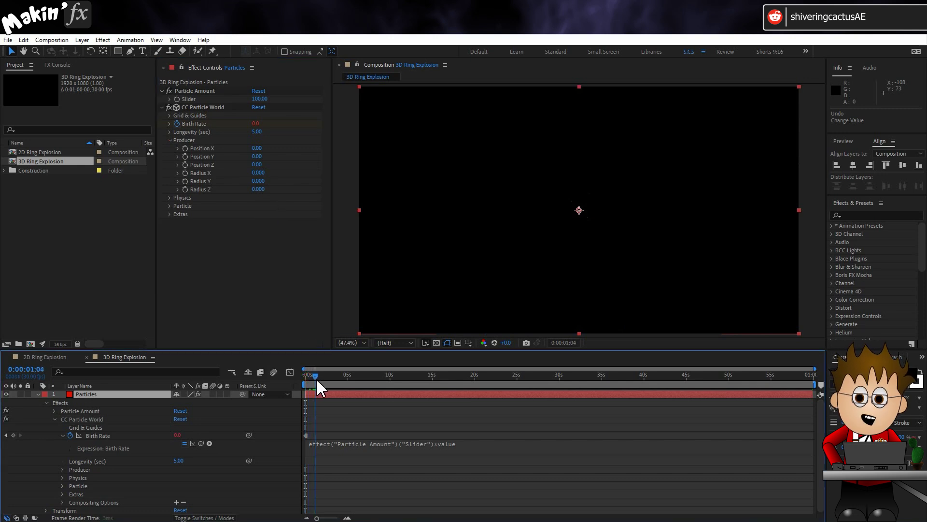
drag(315, 378, 296, 375)
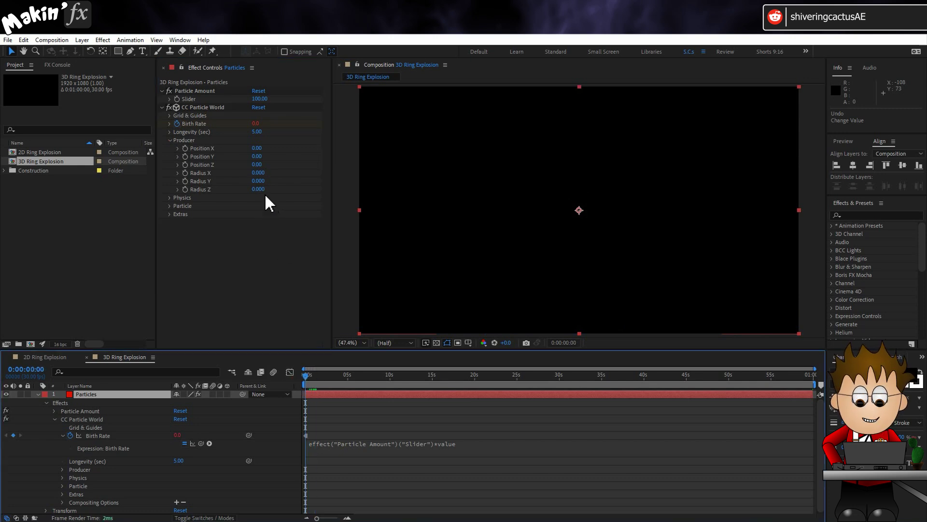
click(170, 140)
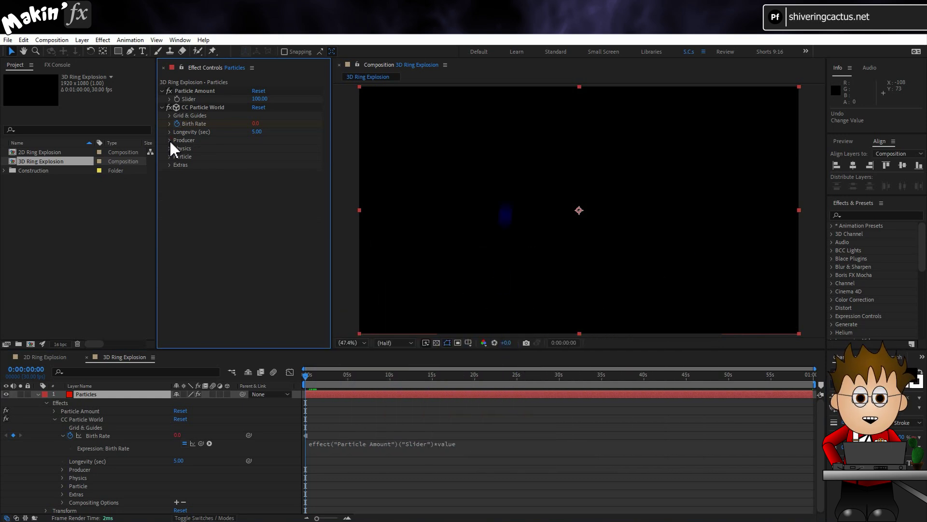
- Switch the Physics animation type to Jet Sideways
click(170, 148)
click(274, 156)
click(306, 261)
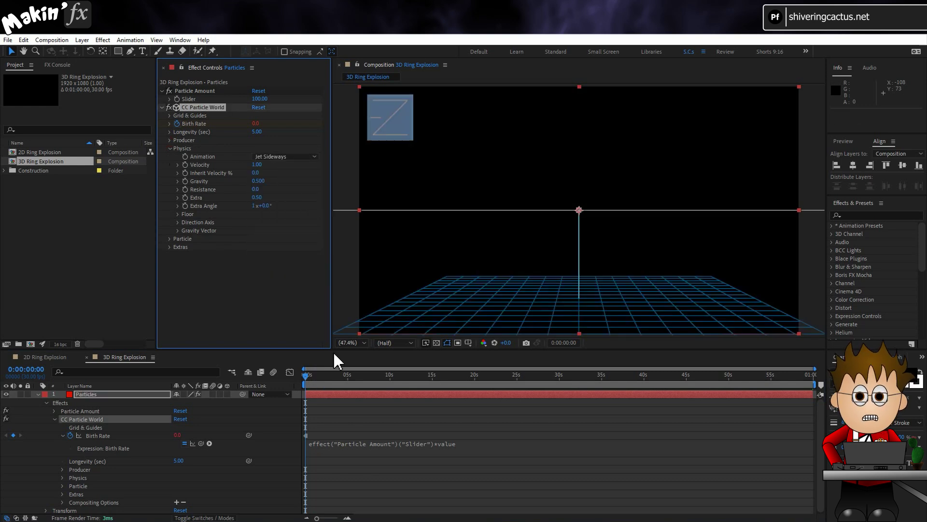
- Keyframe Birth Rate to 200 at 1 s and 0 at 1:10 for a short burst
click(346, 517)
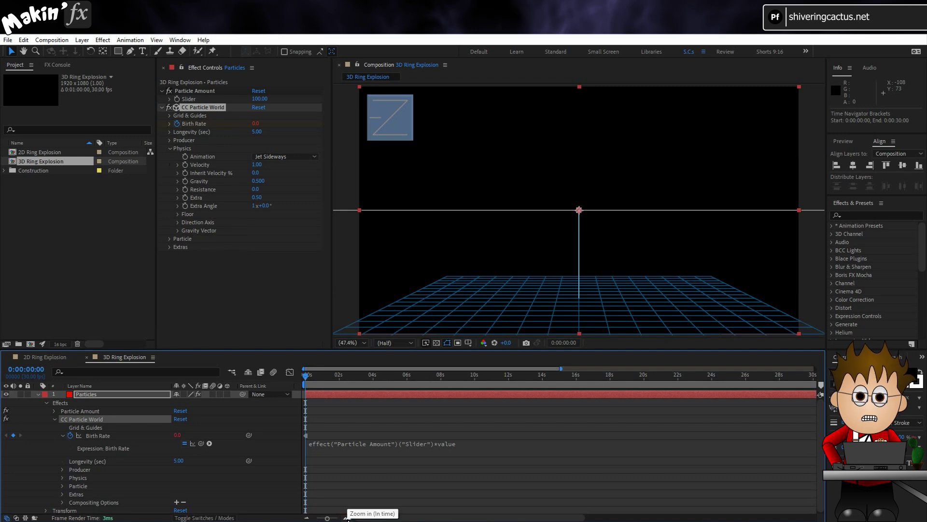
click(346, 517)
click(339, 376)
drag(255, 124, 262, 130)
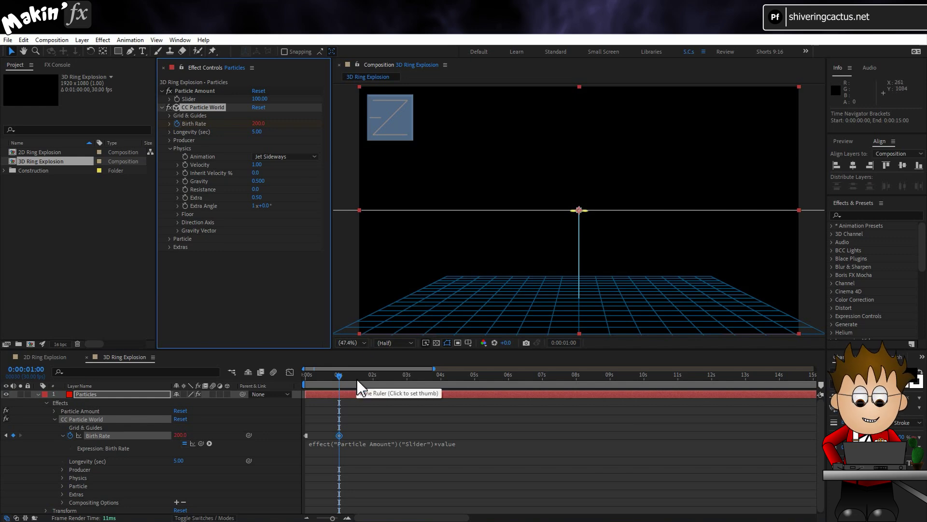
key(space)
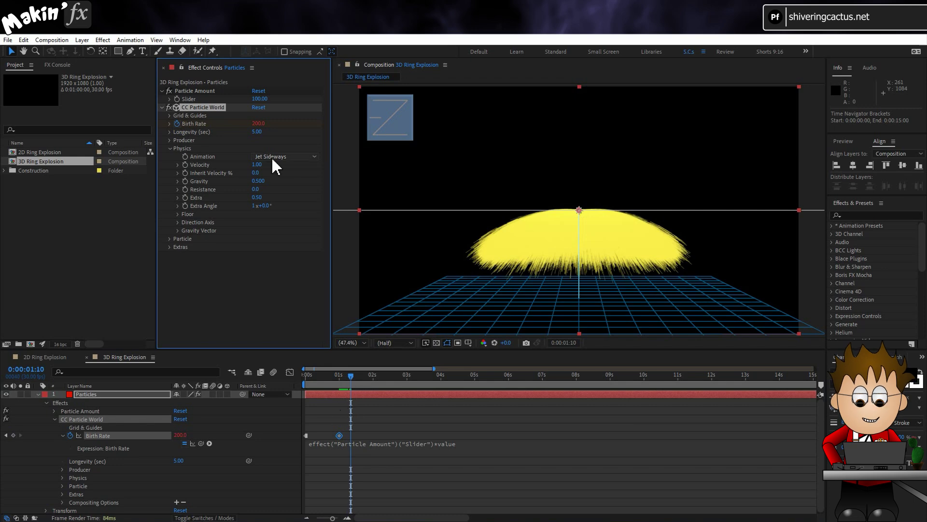
click(258, 123)
text(0)
key(Return)
- Set the Physics Resistance to 0.2
mouse_move(350, 374)
mouse_down()
mouse_move(366, 380)
mouse_move(343, 376)
mouse_up()
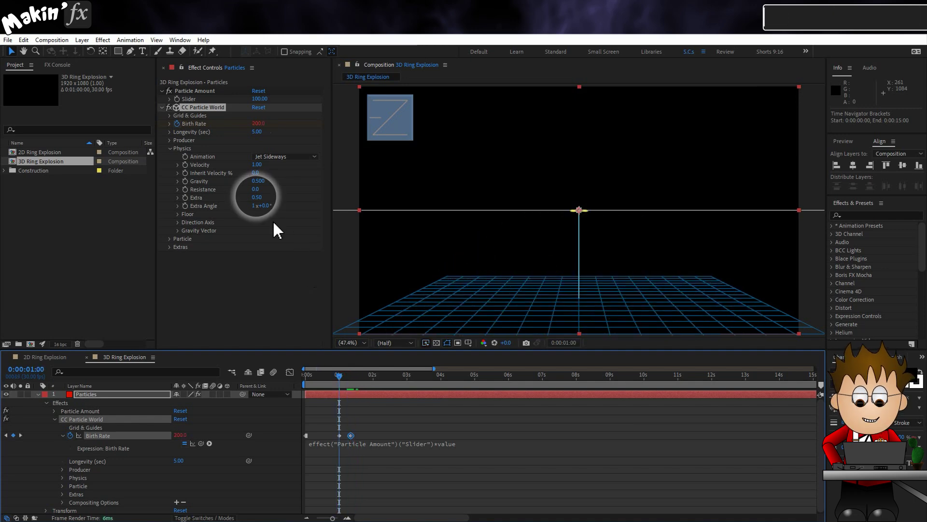
click(257, 198)
text(0)
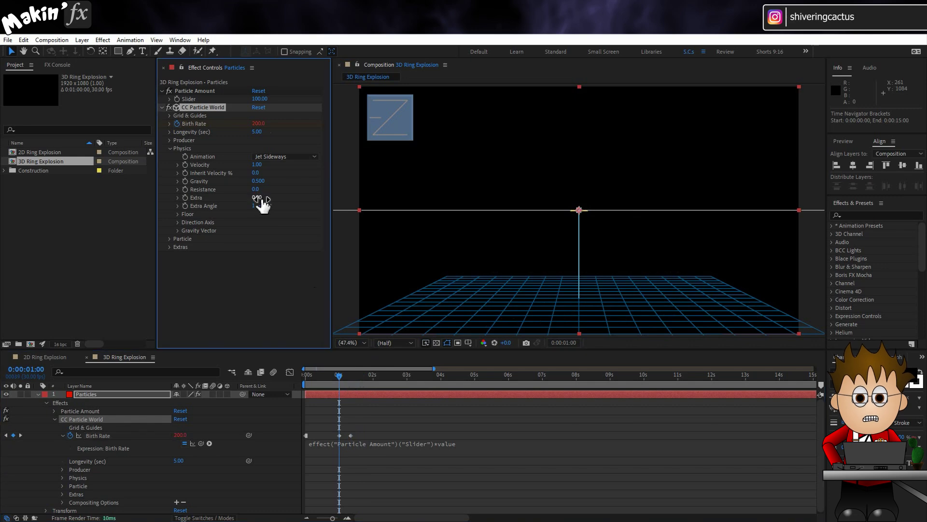
key(Return)
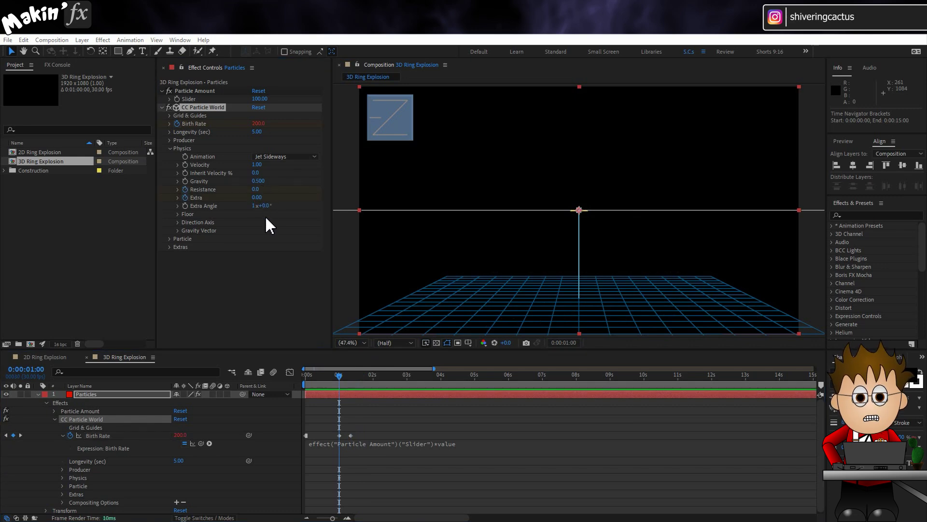
key(shift)
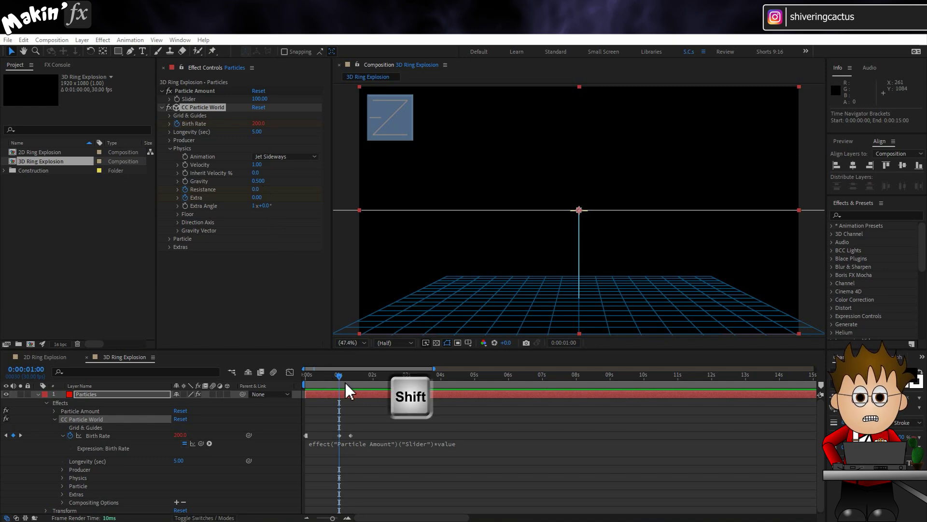
drag(344, 376, 349, 376)
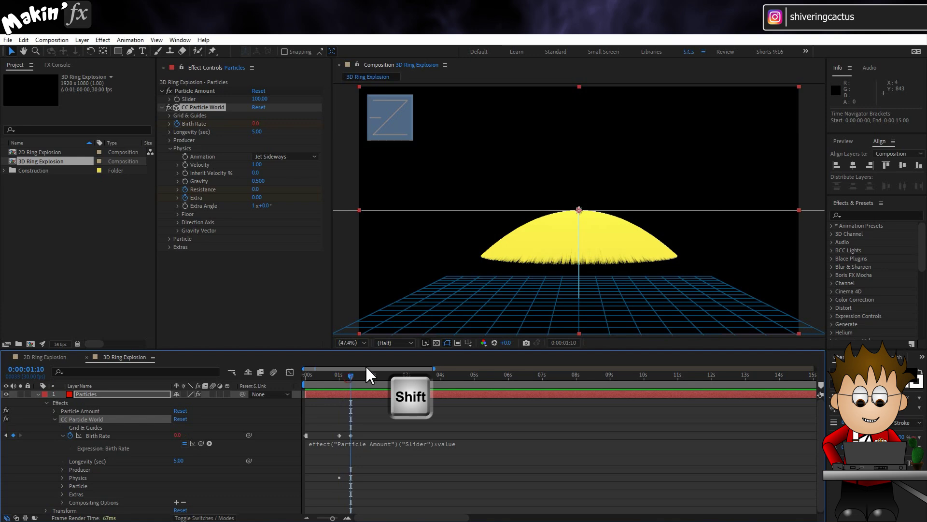
click(257, 190)
text(0.2)
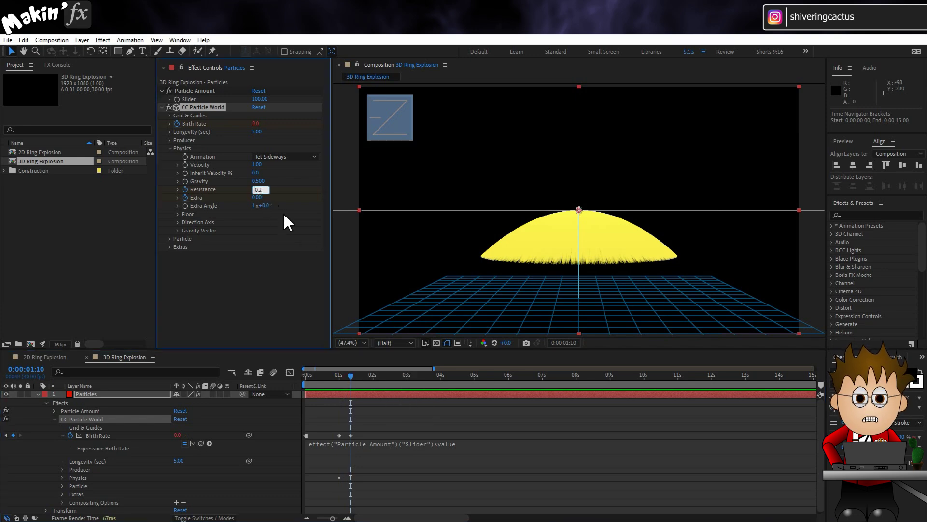
- Set Physics Extra to 0.10, Gravity to 0 and Extra Angle to 0
click(261, 198)
key(Return)
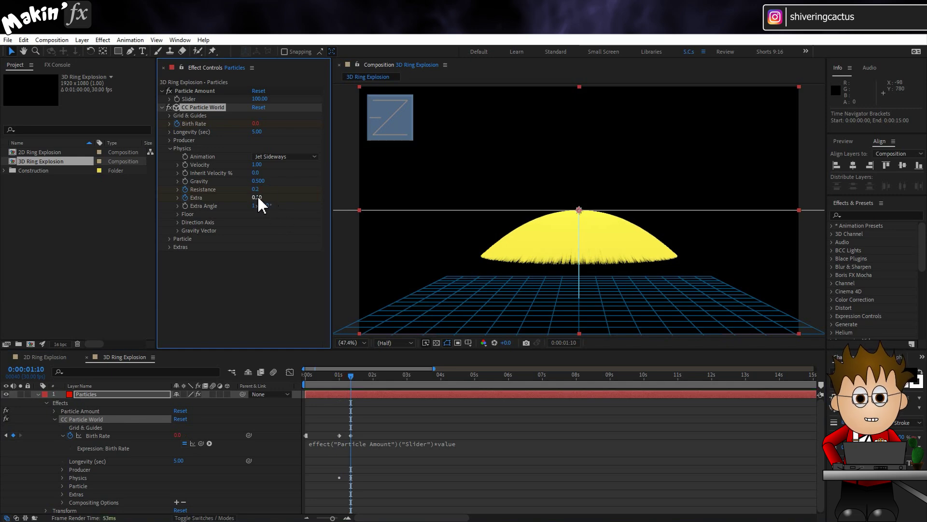
click(261, 181)
text(0)
key(Return)
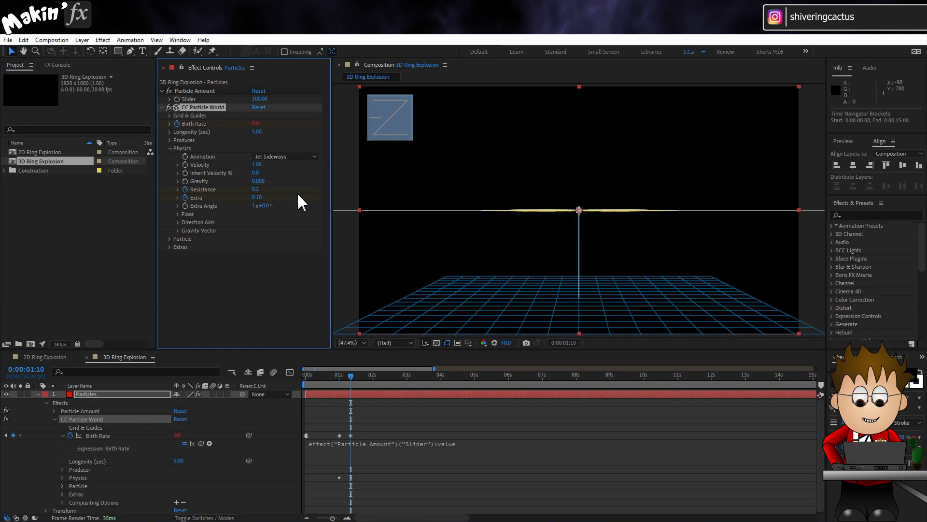
click(255, 216)
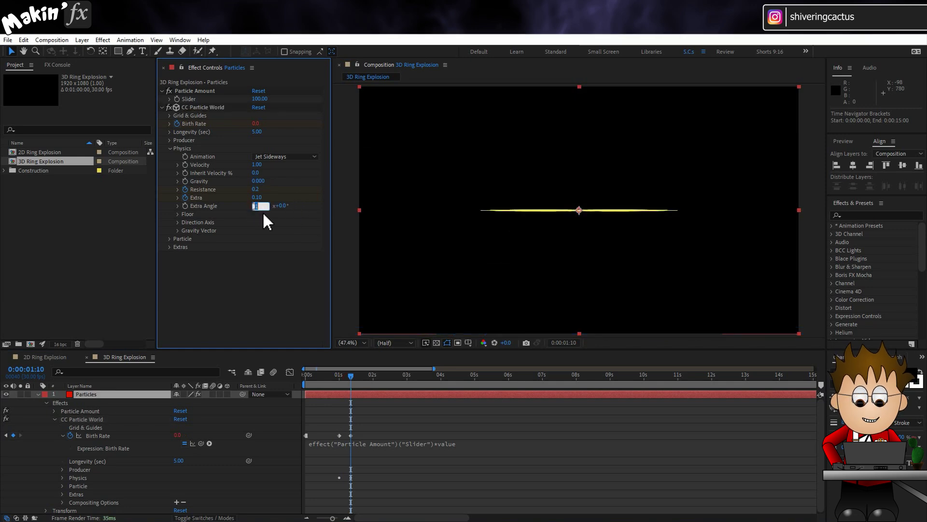
key(Return)
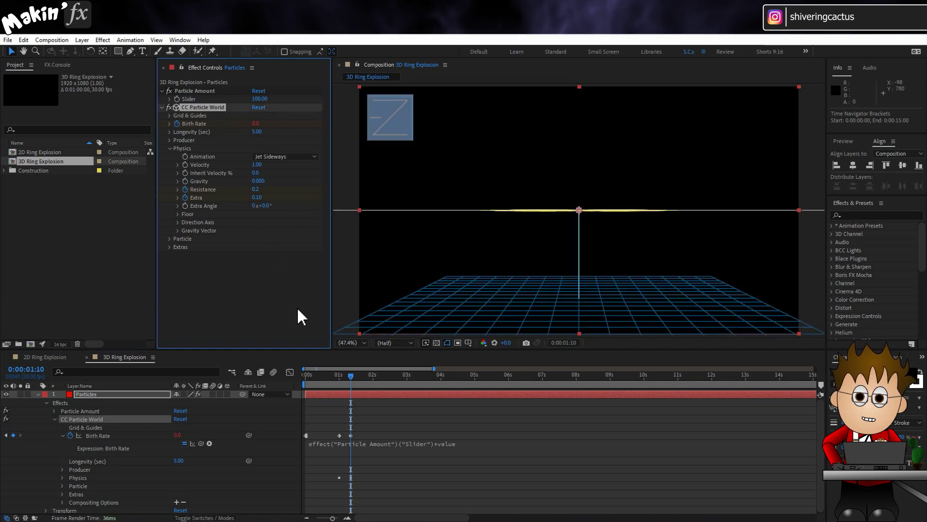
- Add Camera 1 and orbit it to see the flat burst from above as a ring
click(82, 39)
click(85, 52)
click(257, 82)
click(555, 381)
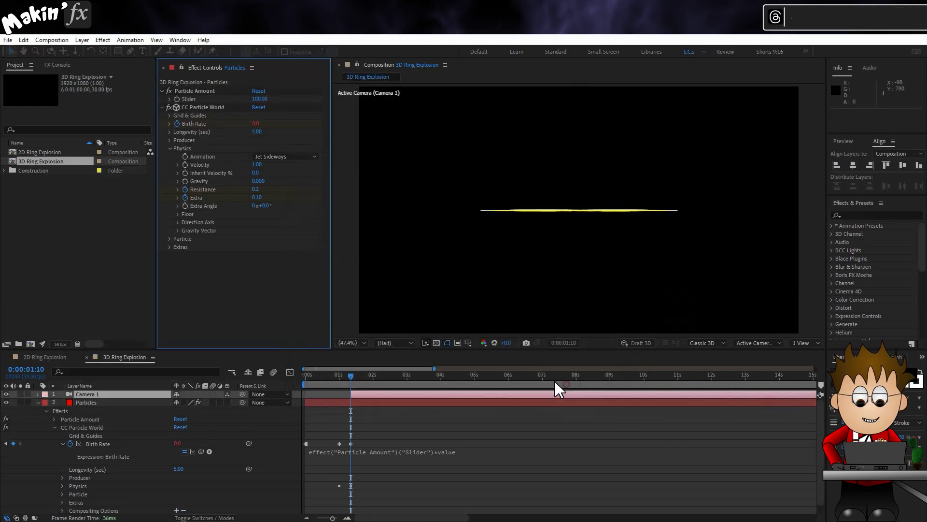
click(50, 51)
drag(480, 213, 482, 221)
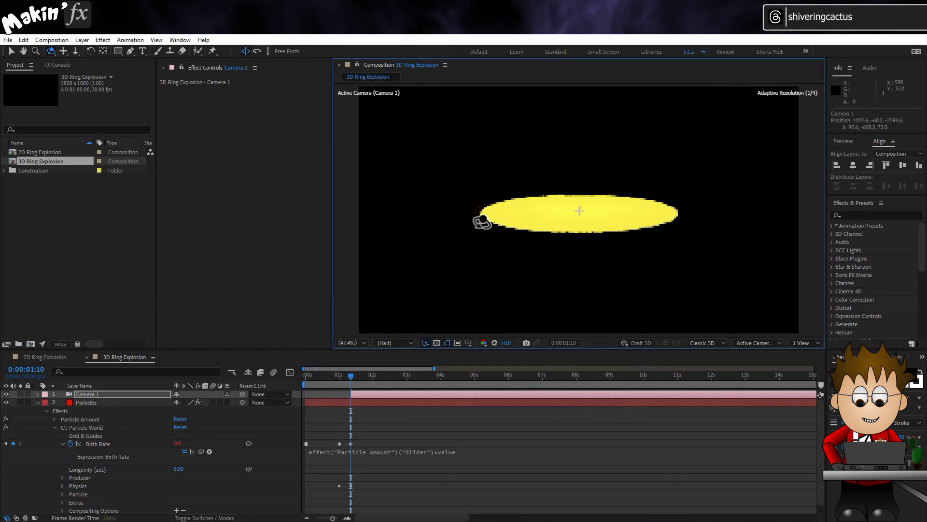
drag(370, 394, 360, 376)
click(123, 403)
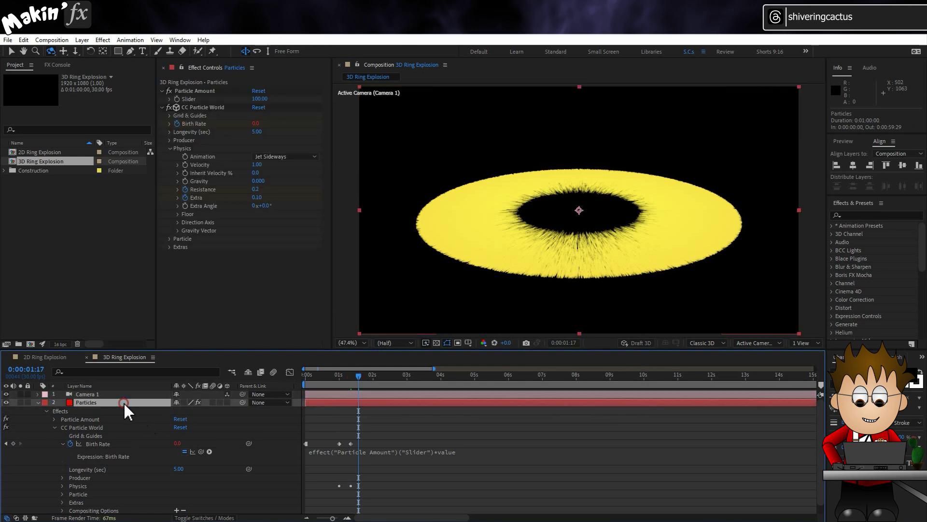
- Make the particles Faded Sphere with Birth Size 0 and Death Size 1
click(171, 148)
click(169, 157)
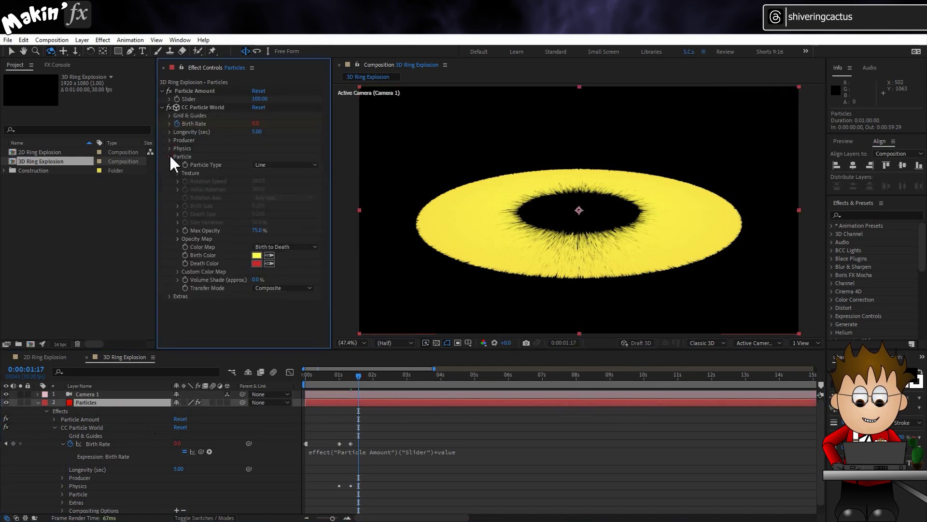
click(273, 164)
click(303, 212)
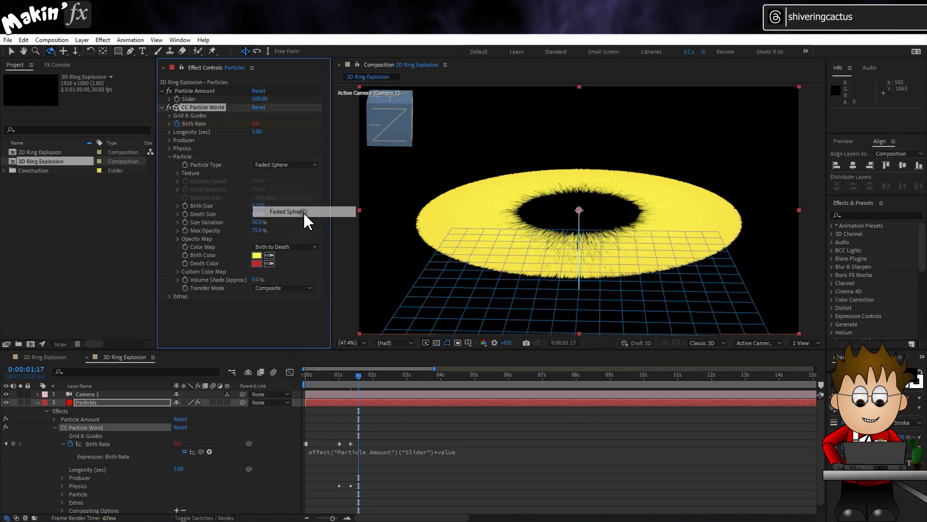
click(260, 207)
text(0)
key(Return)
click(260, 214)
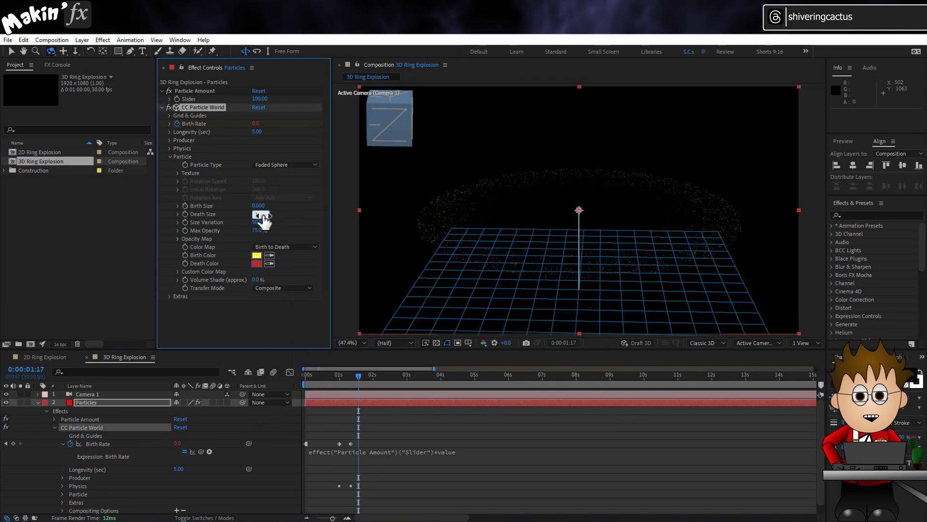
text(1)
key(Return)
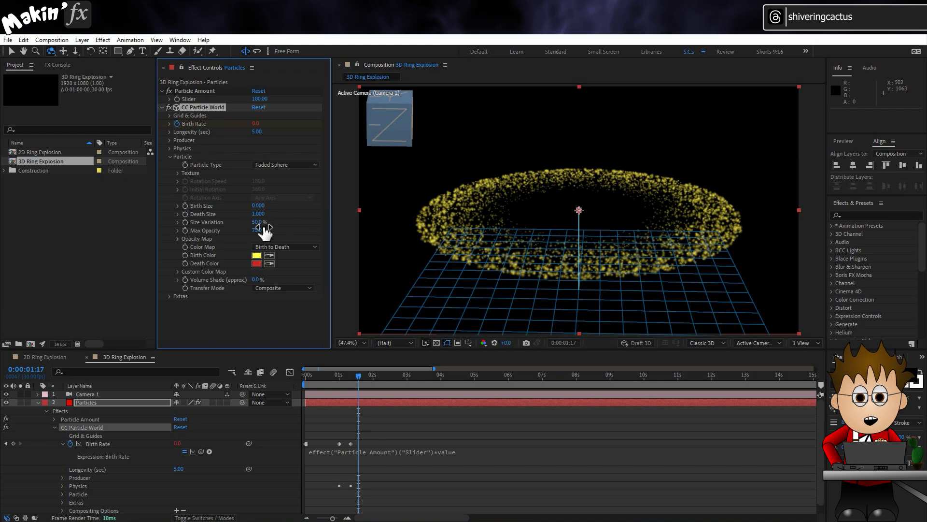
- Reshape the Opacity Map so particles start opaque and fade out
click(177, 239)
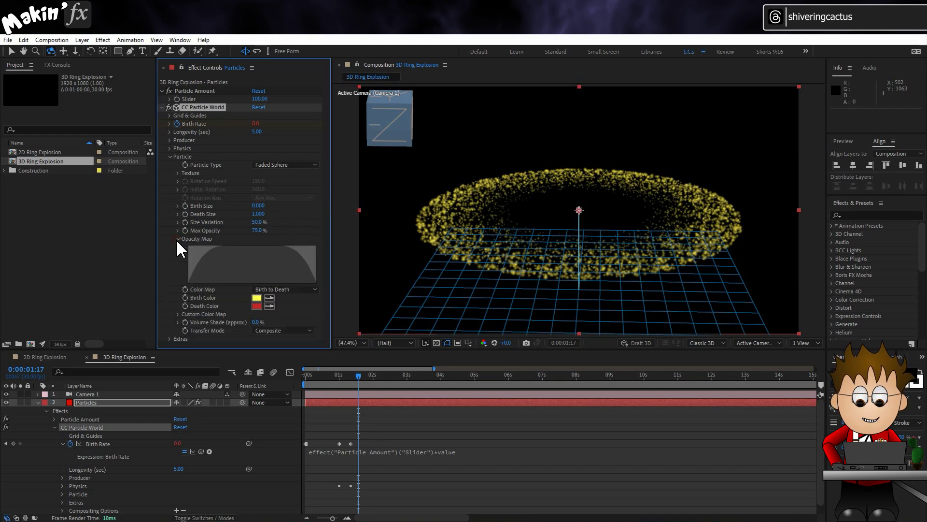
click(12, 52)
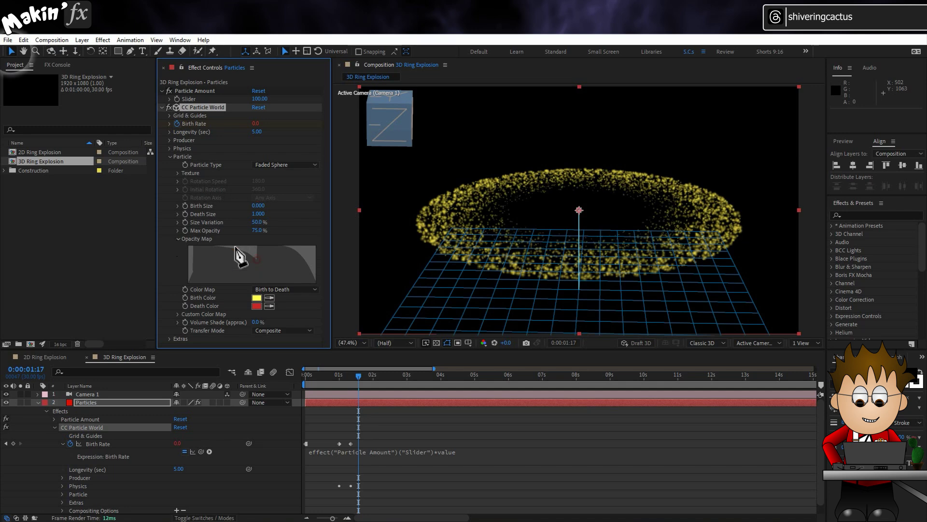
drag(254, 248, 182, 238)
drag(240, 231, 263, 224)
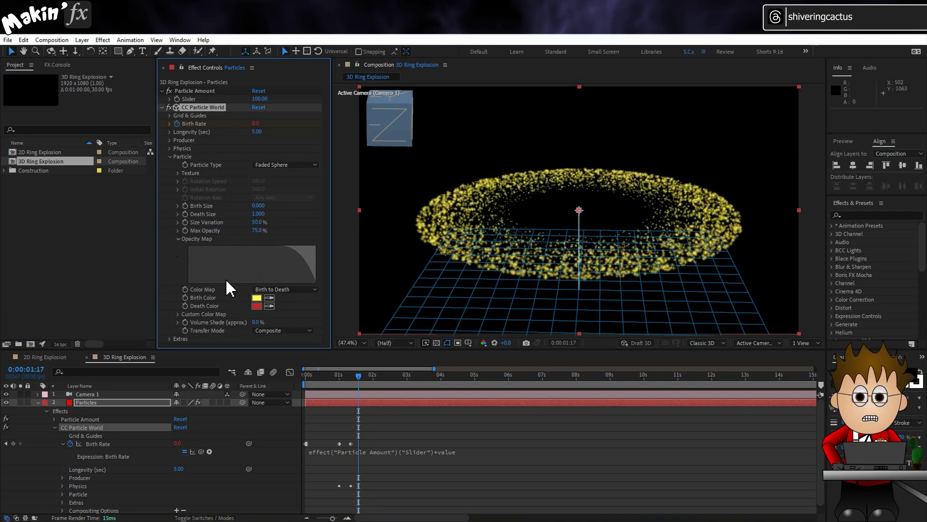
drag(348, 379, 340, 376)
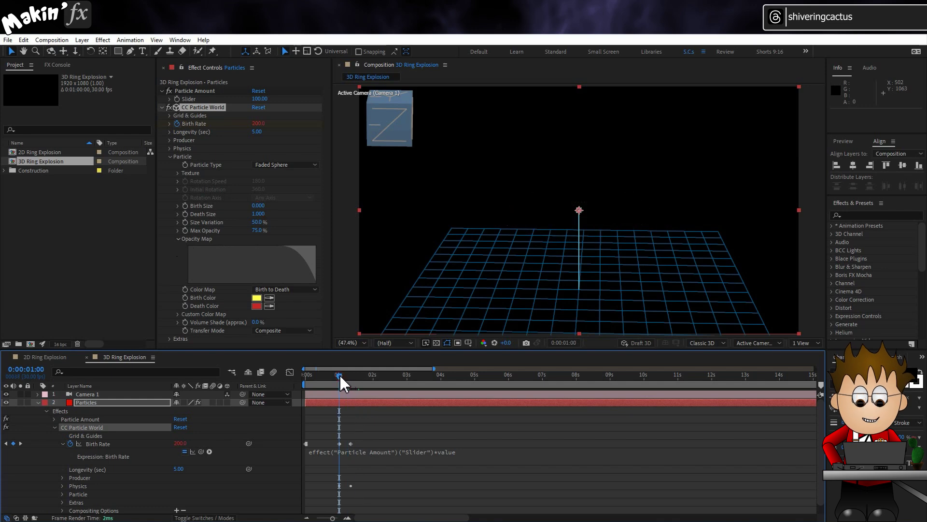
- Set the Birth Color to dark grey and the Death Color to black
click(256, 297)
drag(151, 289, 140, 290)
click(279, 266)
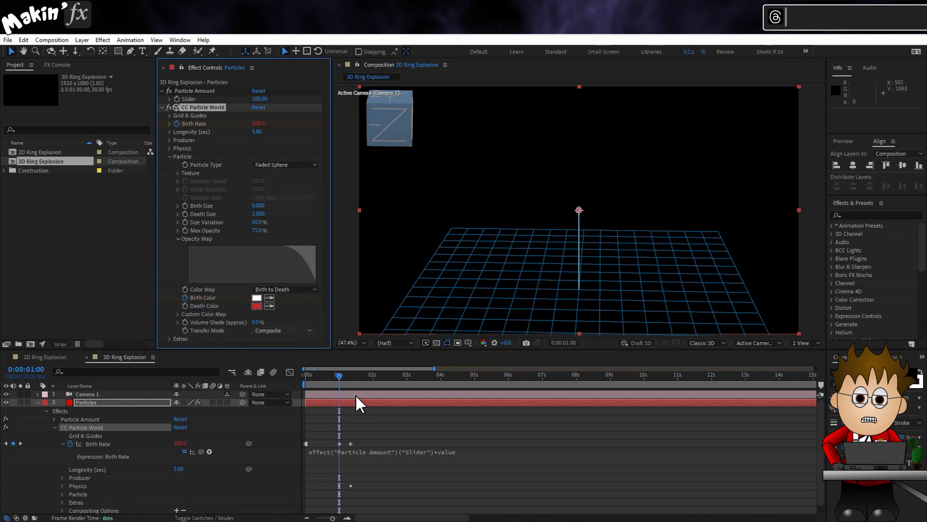
click(346, 378)
click(257, 298)
click(83, 345)
click(292, 267)
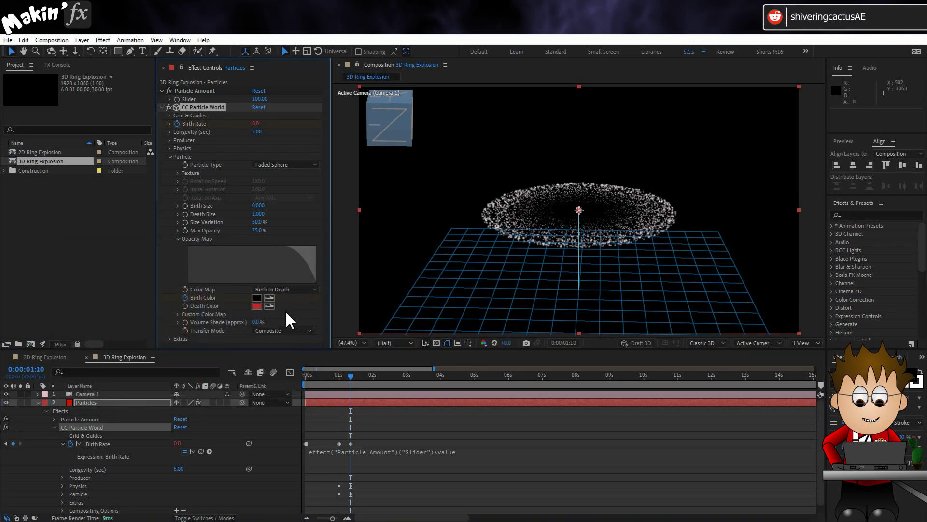
click(256, 306)
click(82, 345)
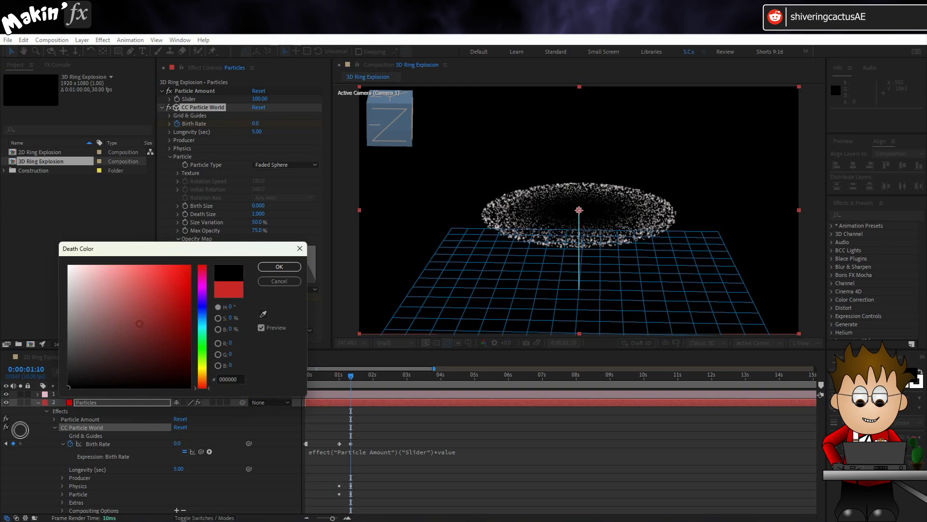
click(278, 266)
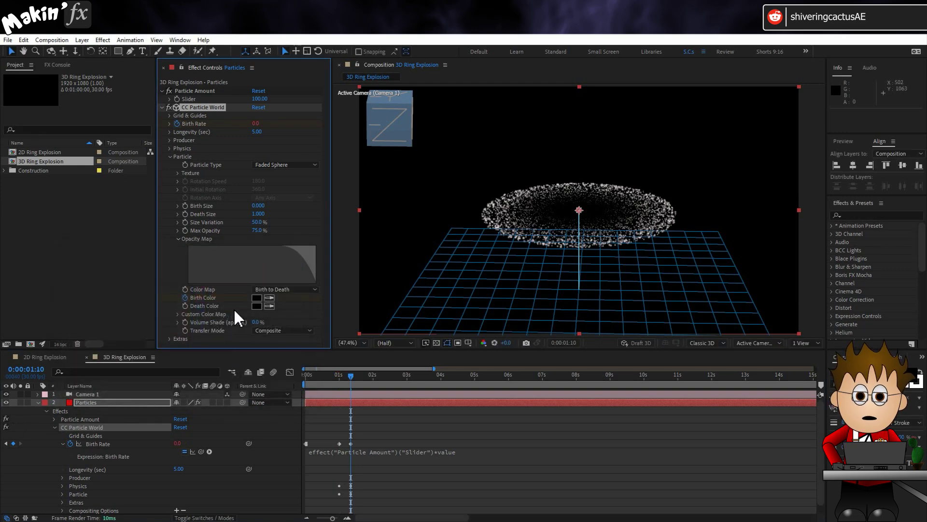
- Set the particle Transfer Mode to Screen
click(296, 332)
click(279, 352)
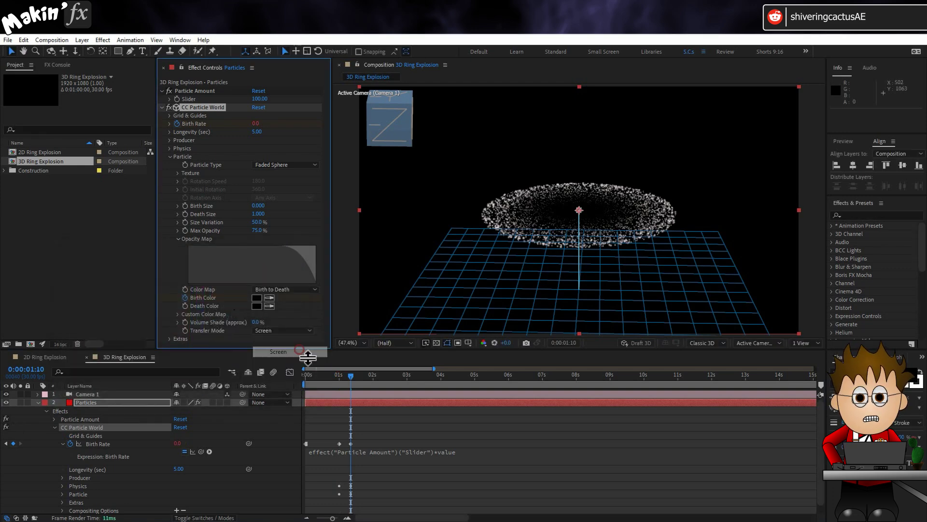
drag(349, 375, 366, 377)
- Set Particle Amount to 400 and preview the burst from frame zero
click(259, 99)
text(400)
key(Return)
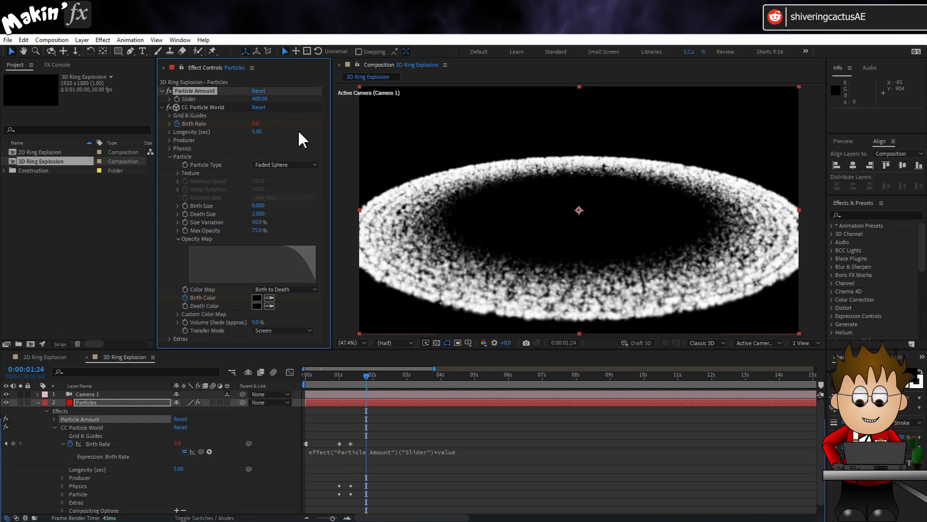
click(275, 372)
key(space)
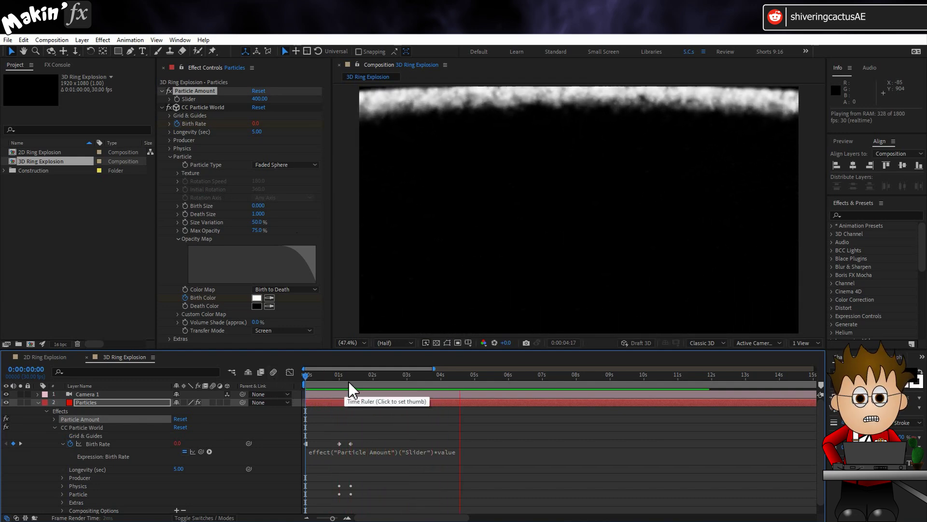
mouse_move(352, 378)
mouse_down()
mouse_move(344, 378)
mouse_move(361, 378)
mouse_up()
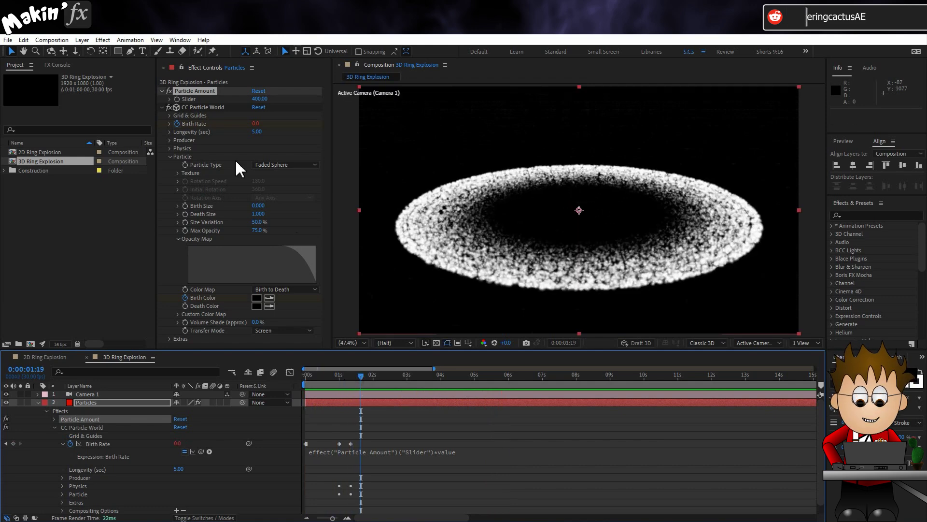
- Change the composition height to 1920 for a square 1920×1920 frame
click(51, 40)
click(68, 66)
click(292, 218)
text(1920)
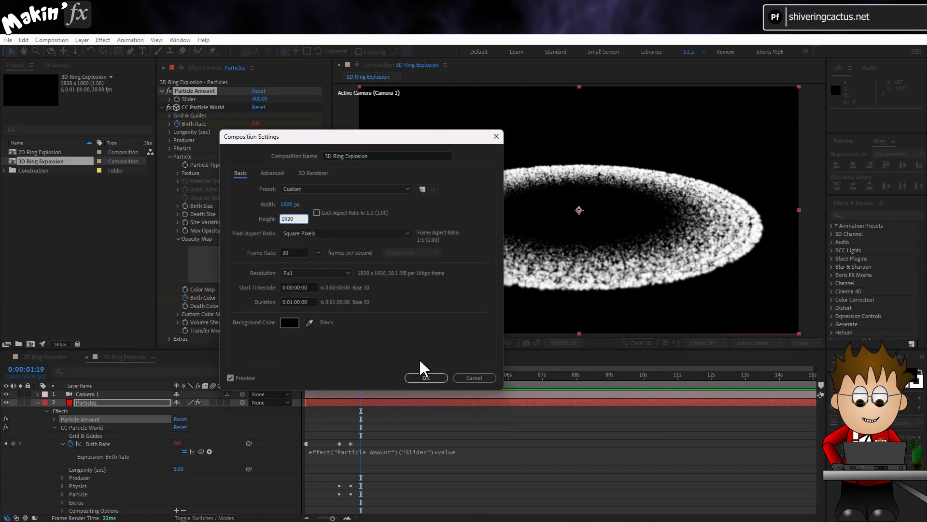
click(426, 378)
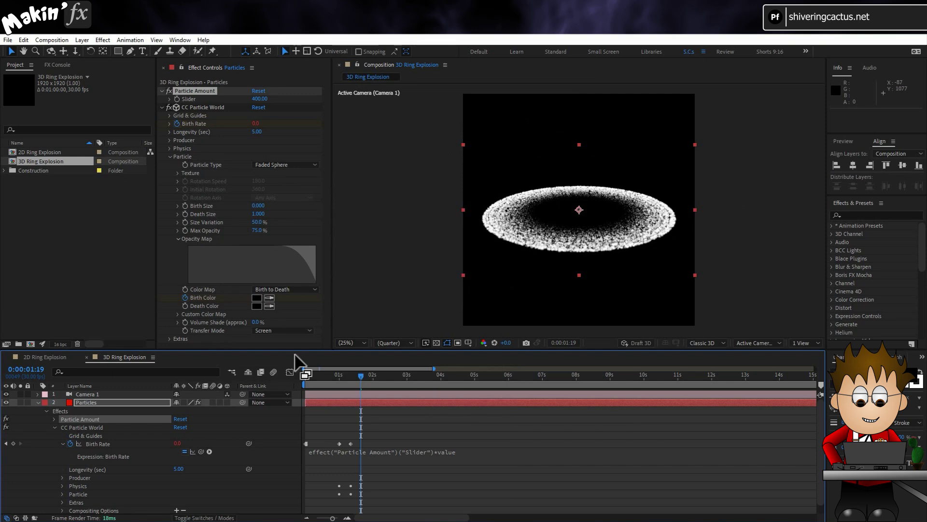
key(Home)
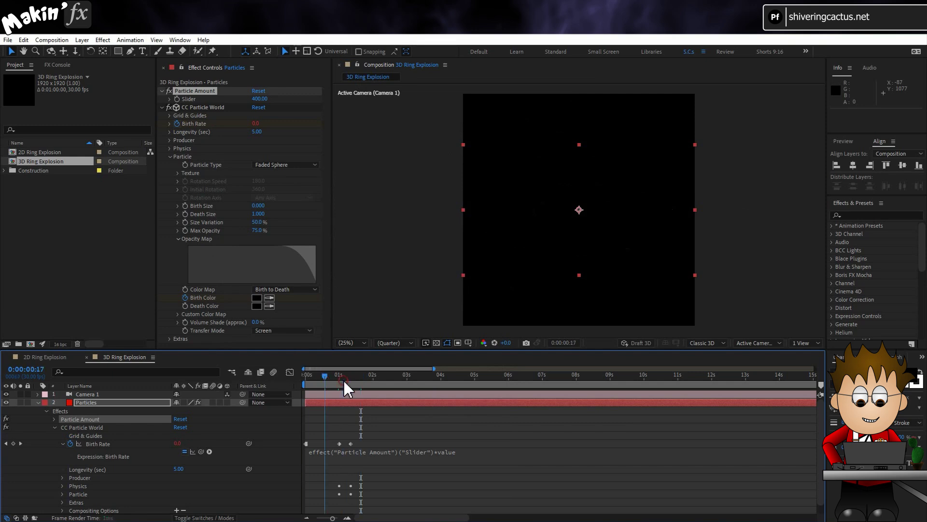
- Add a new adjustment layer to the 3D Ring Explosion comp
click(82, 40)
mouse_move(95, 53)
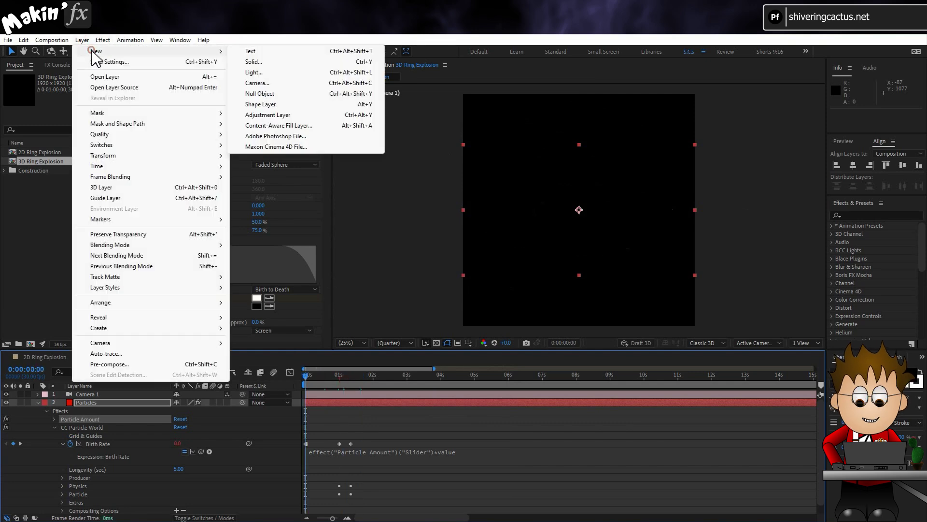
click(273, 116)
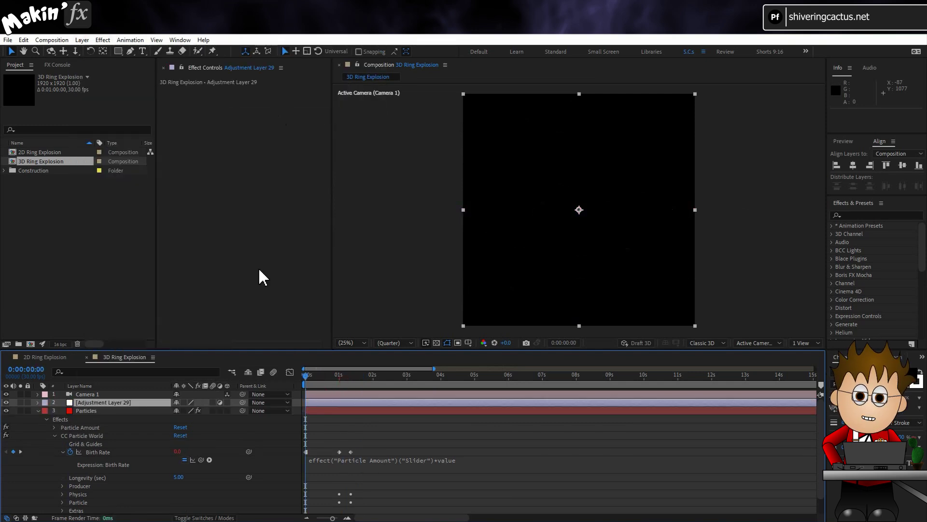
- Enter 1080 as the composition height in Composition Settings
click(57, 40)
click(77, 64)
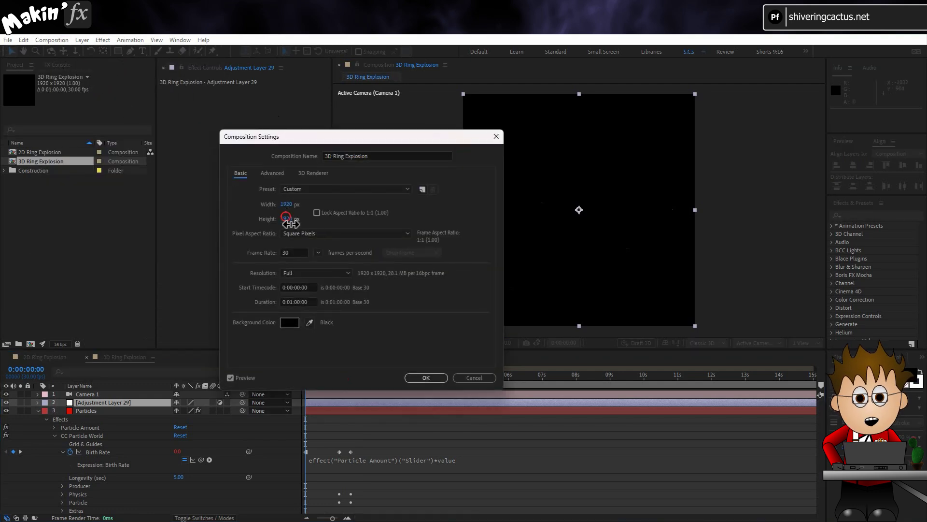
click(287, 218)
text(1080)
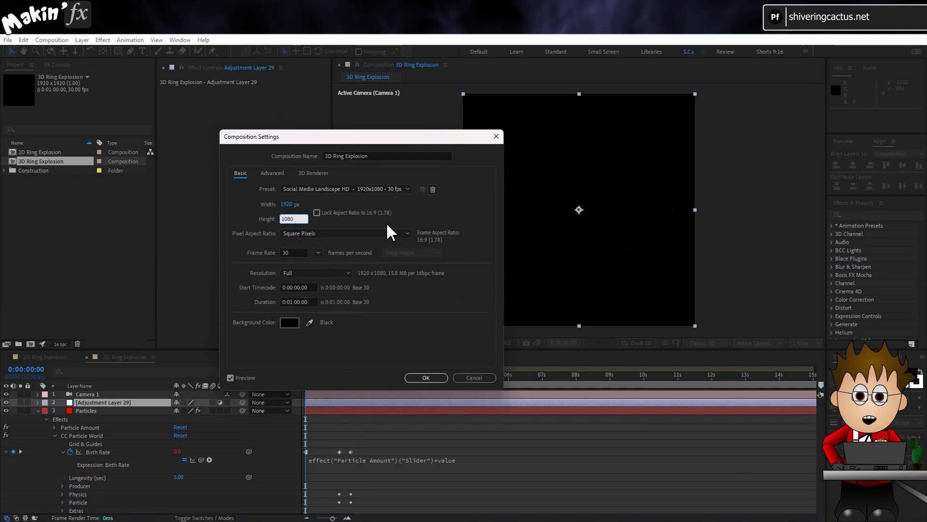
- Apply the 1920×1080 size and give the adjustment layer a fitted ellipse mask
click(425, 378)
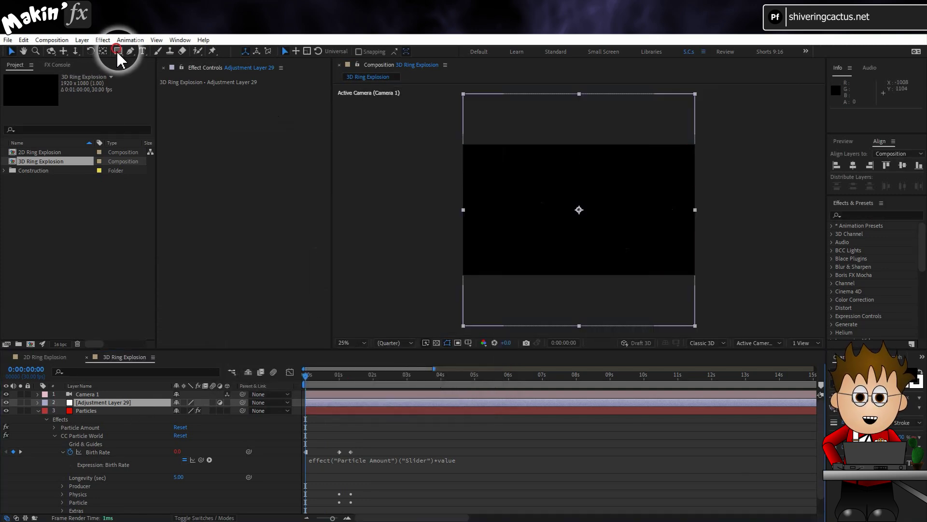
drag(117, 51, 142, 76)
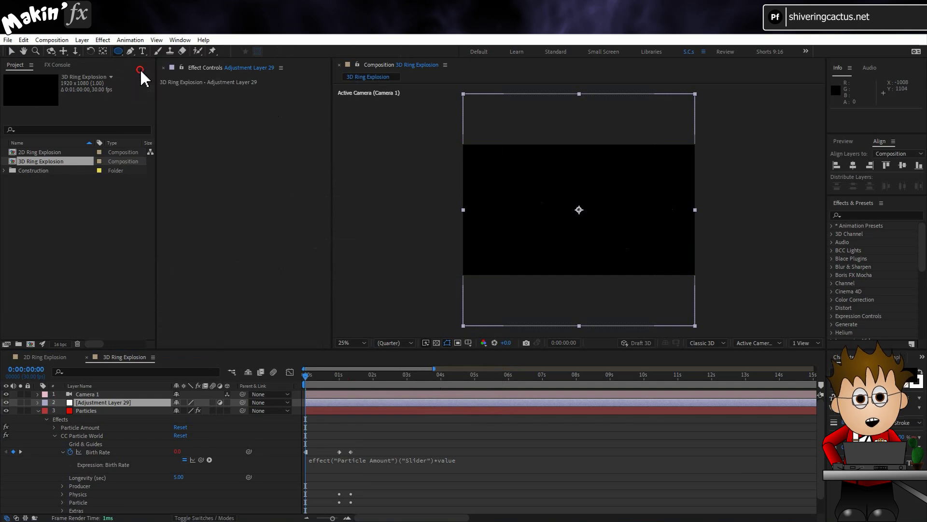
double_click(118, 51)
key(v)
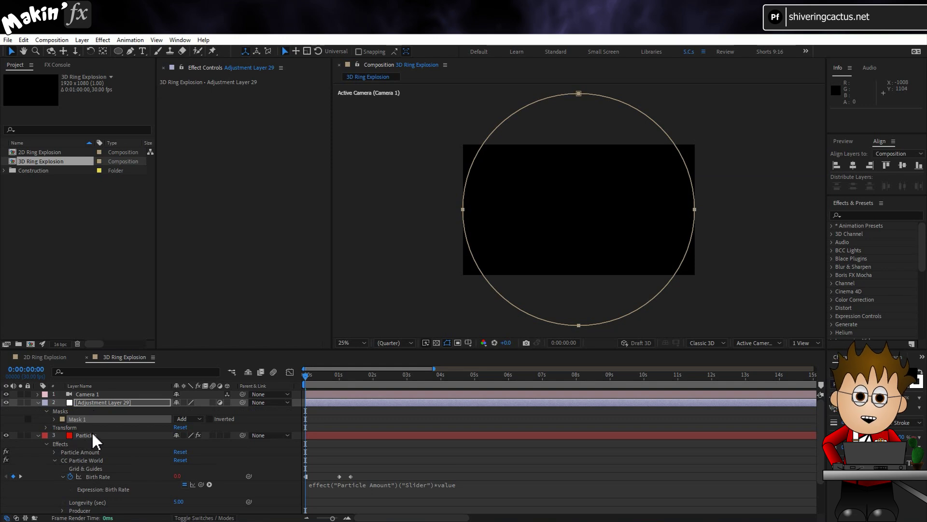
- Make the adjustment layer 3D with X Rotation -90°
click(227, 402)
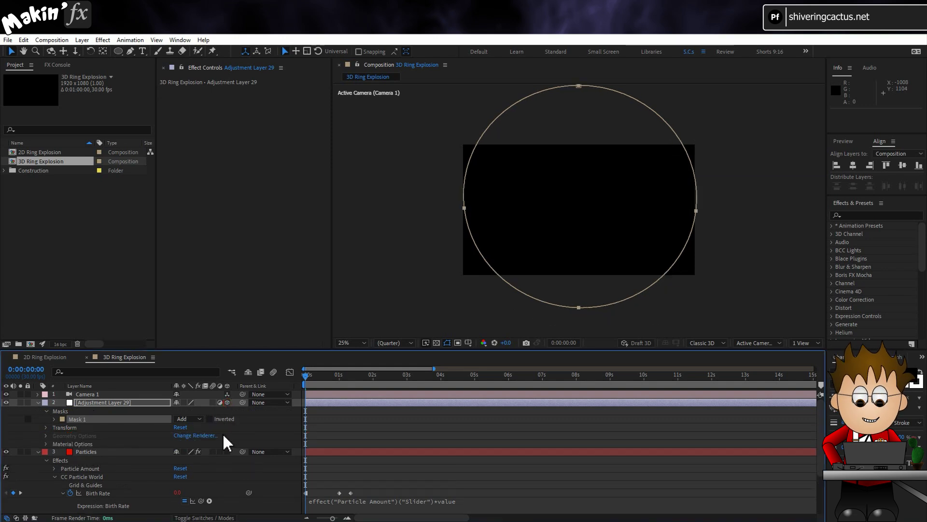
click(110, 402)
key(r)
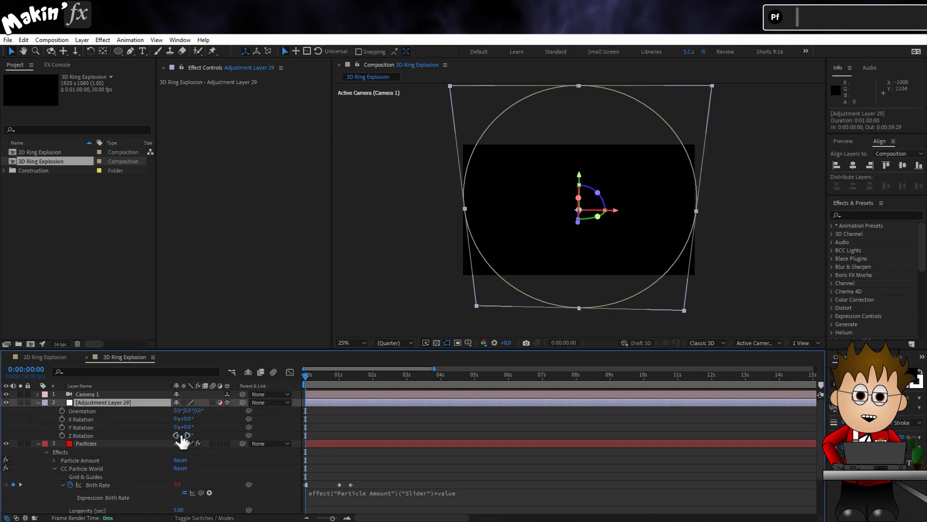
click(189, 419)
text(-90)
key(Return)
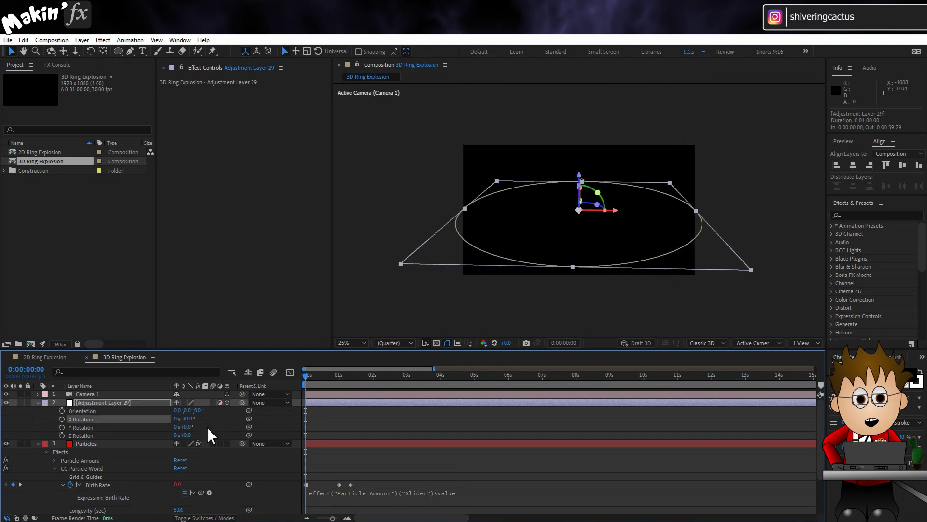
drag(322, 382, 362, 394)
- Apply Distort > Turbulent Displace to the adjustment layer
click(118, 403)
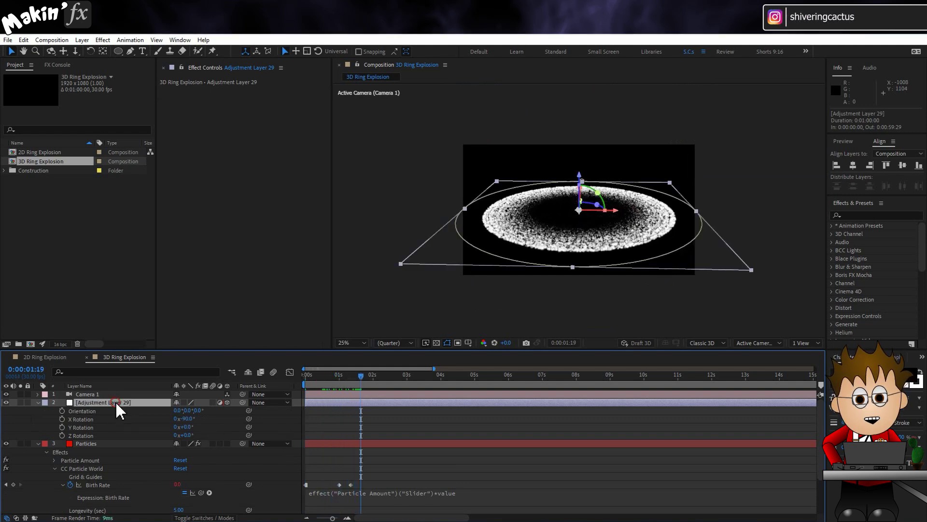
click(102, 40)
mouse_move(180, 202)
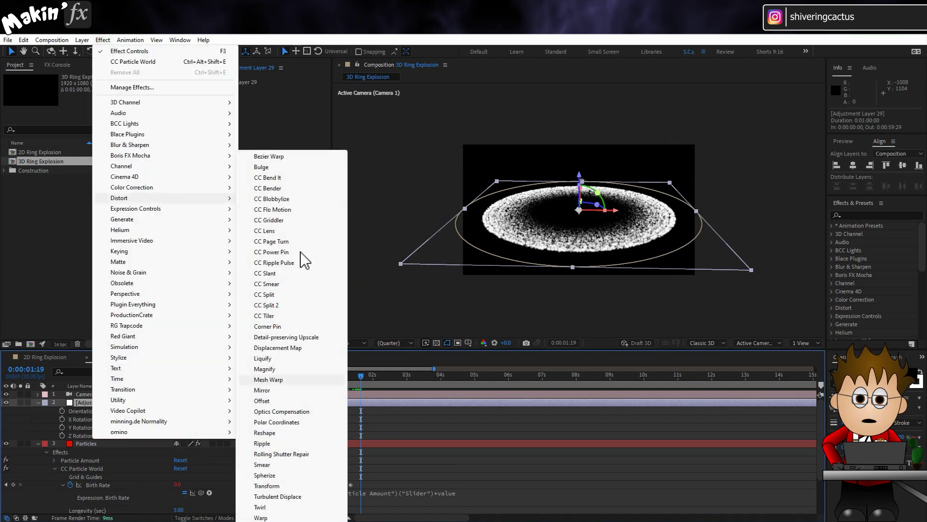
click(296, 498)
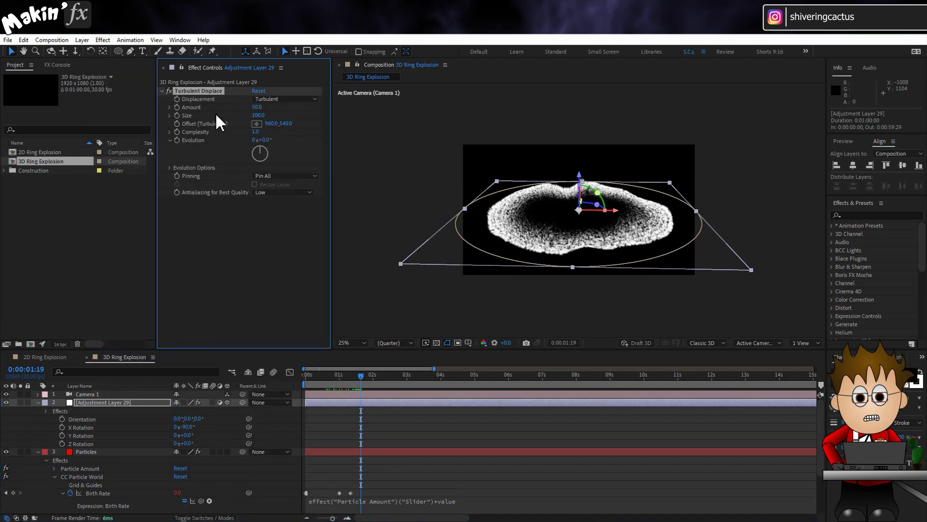
- Drive Turbulent Displace Evolution with the expression time*300 and preview around one second
alt+click(178, 140)
text(time*300)
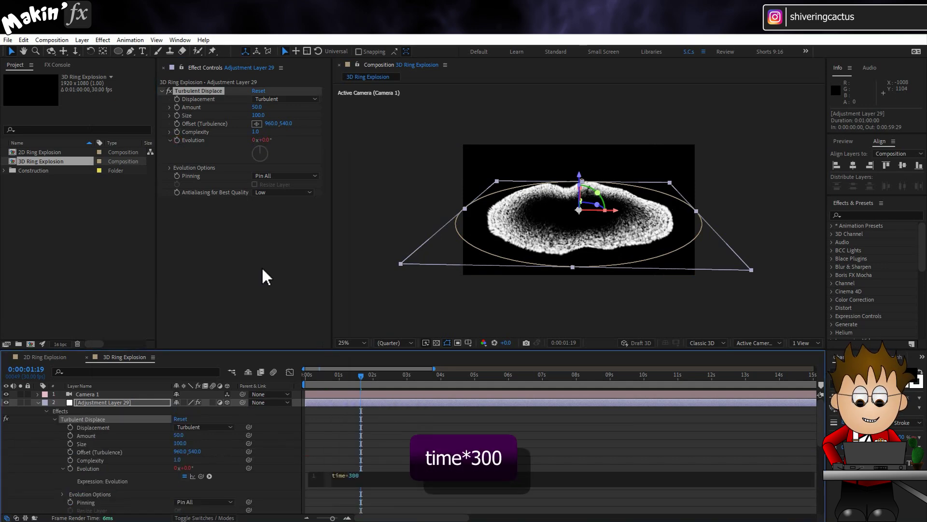
click(261, 280)
key(space)
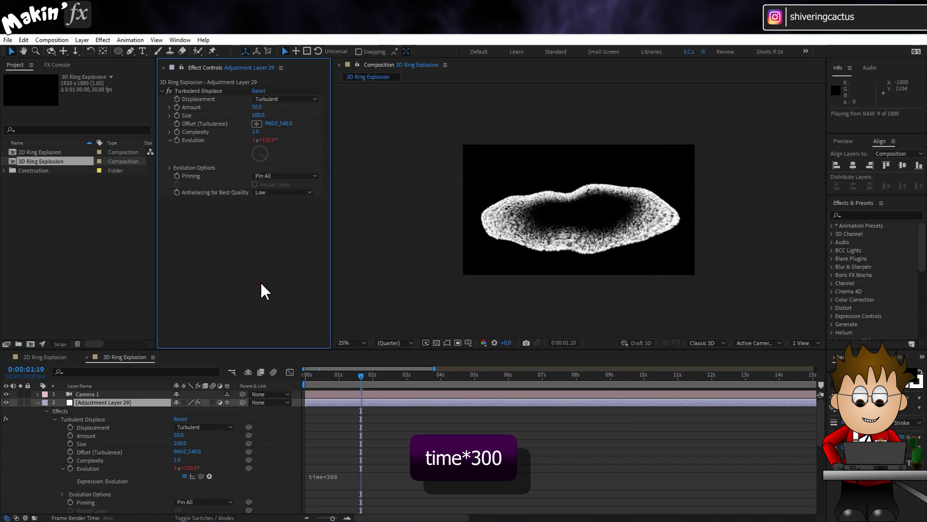
click(341, 378)
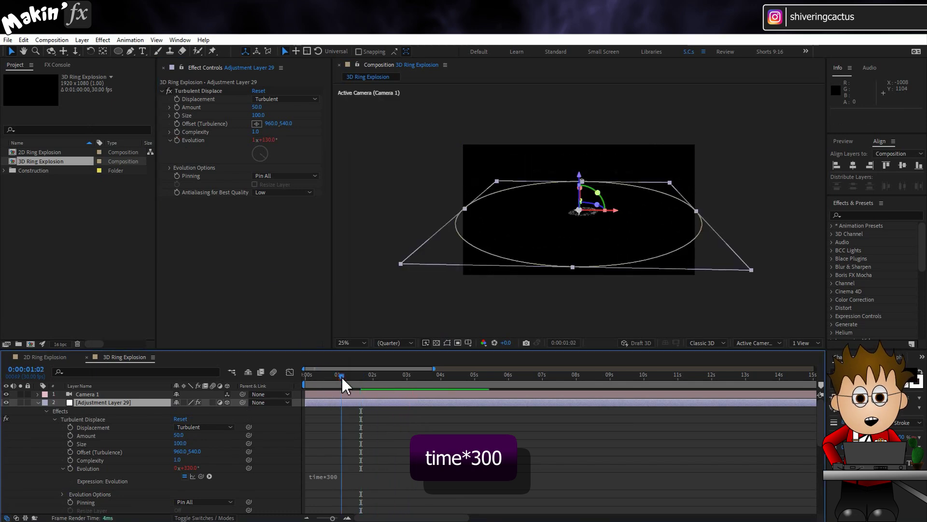
drag(342, 378, 340, 378)
- Set a 0% Scale keyframe on the adjustment layer at one second
click(135, 404)
key(s)
click(62, 411)
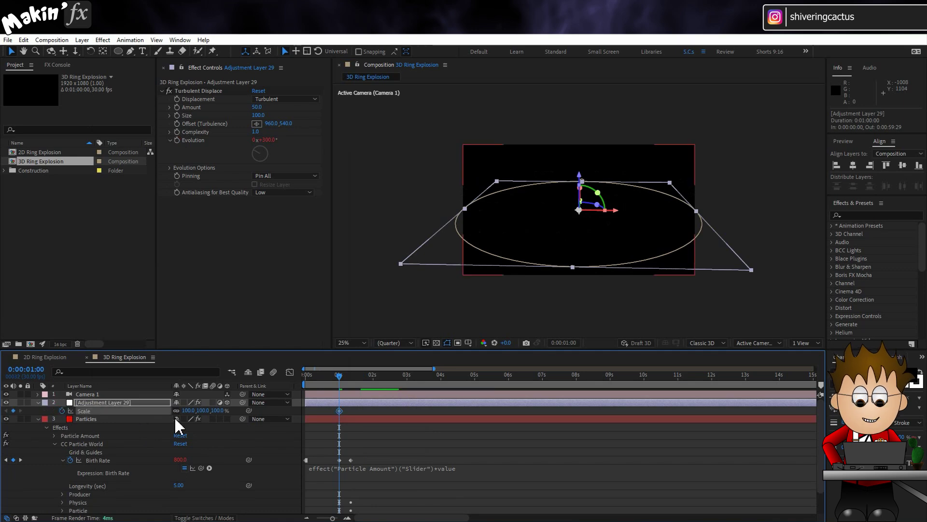
click(188, 411)
text(0)
key(Return)
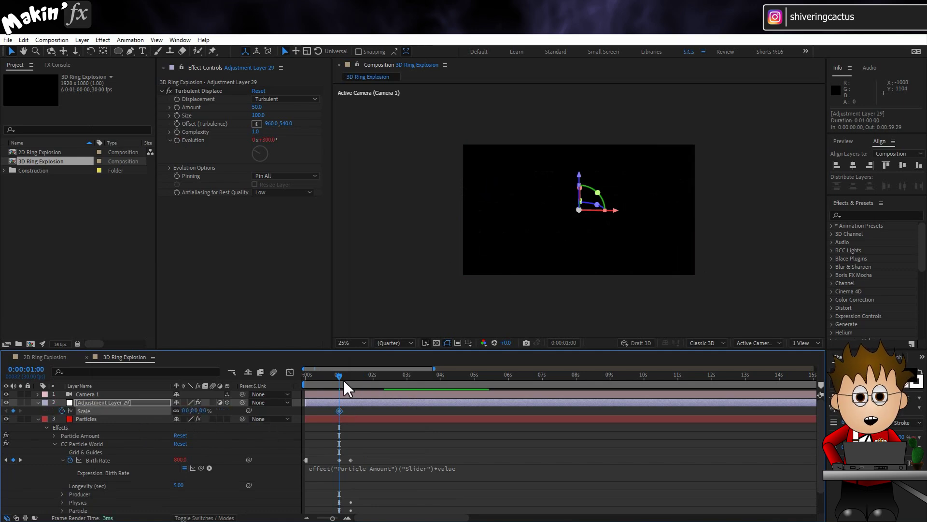
- Scale it to 44% at 1:10 and add a loopOut("continue") expression
drag(346, 386, 351, 385)
scroll(563, 233, up, 1)
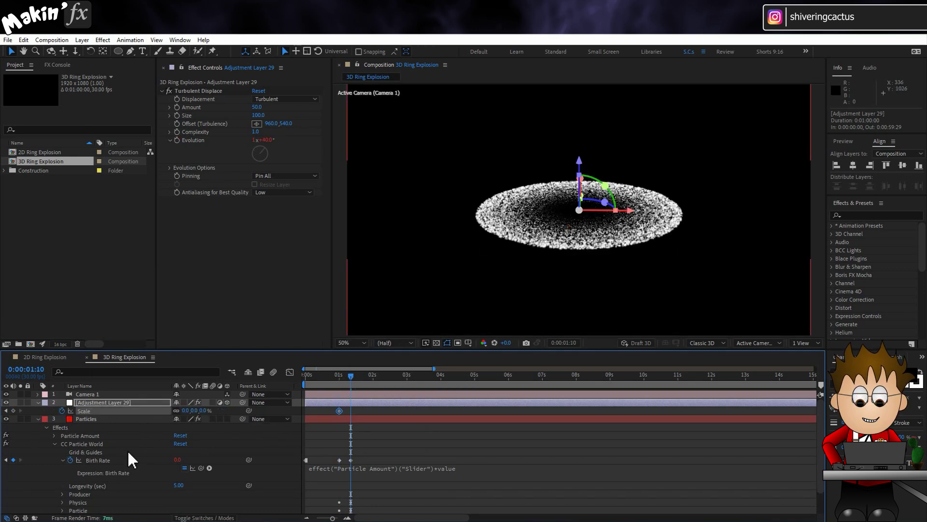
drag(186, 411, 212, 414)
alt+click(62, 411)
text(l)
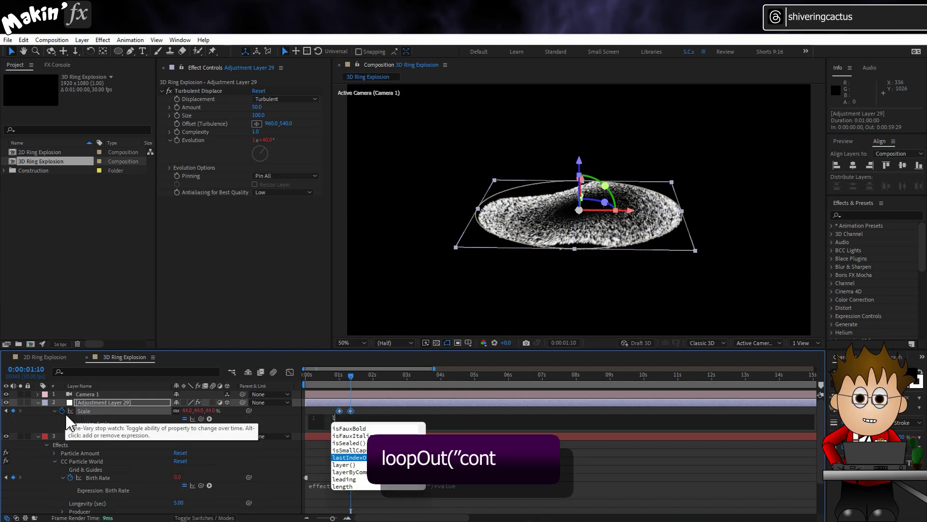
text(oopOut("continue)
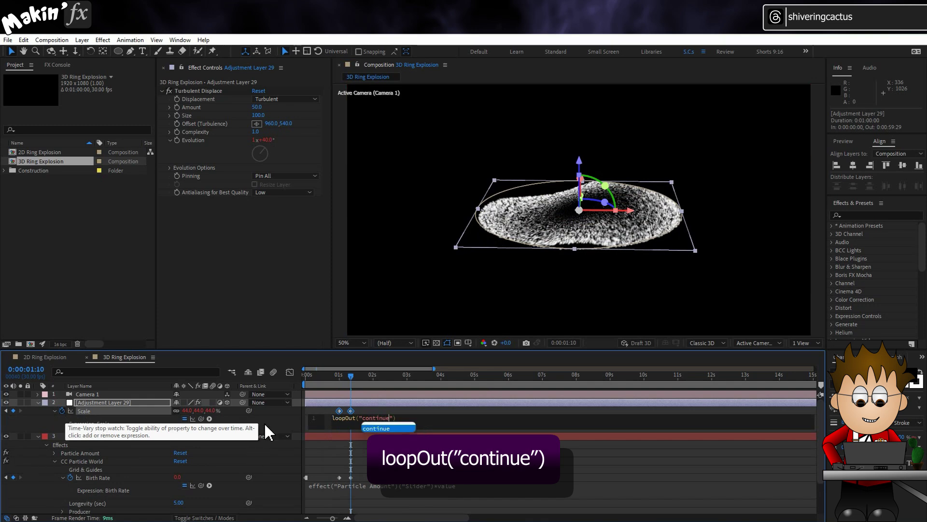
key(KP_Enter)
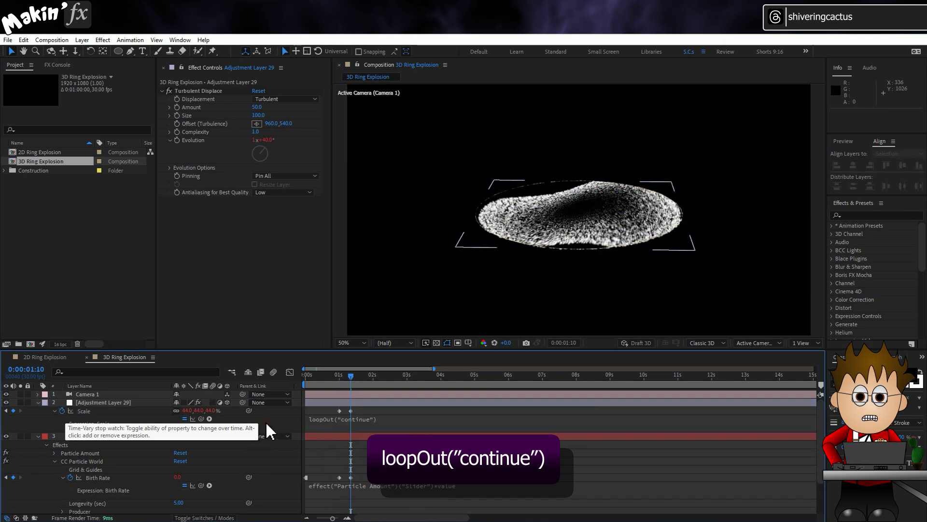
- Give Mask 1 on the adjustment layer a Mask Feather of 100 pixels
key(m)
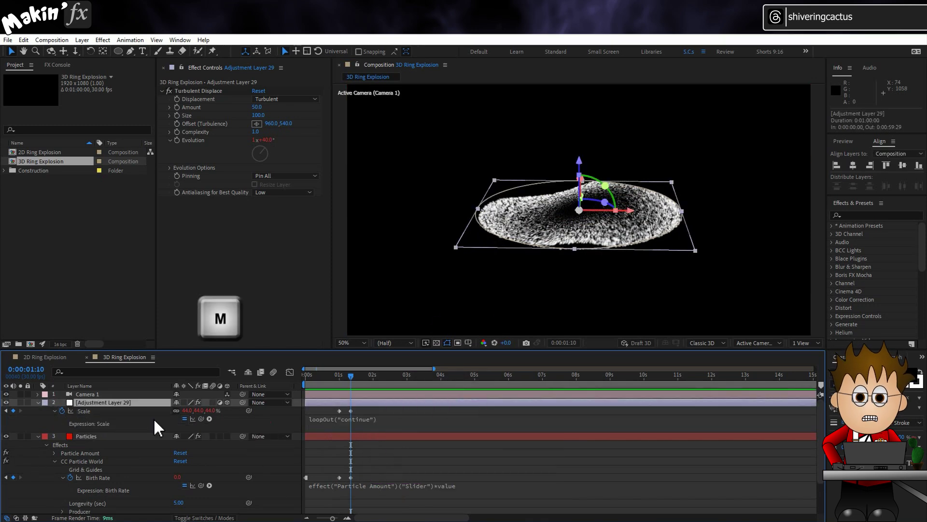
key(m)
key(m)
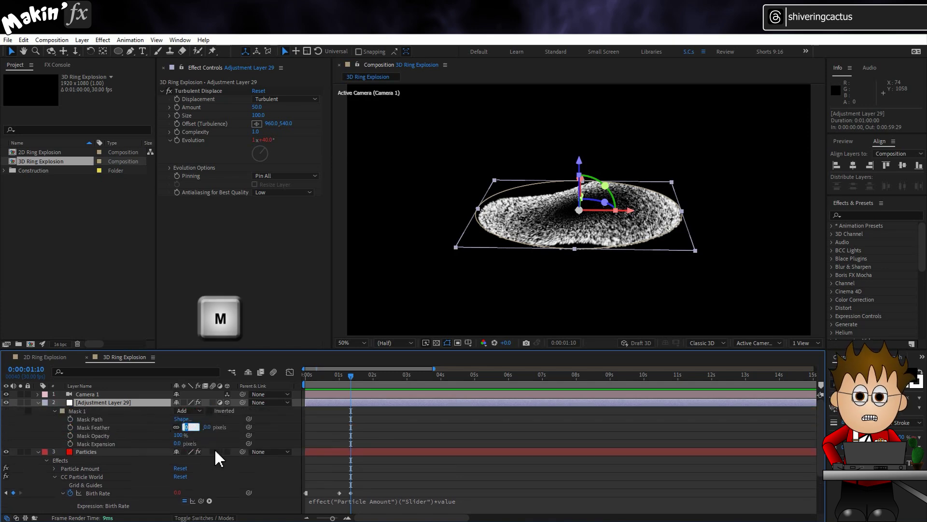
click(160, 437)
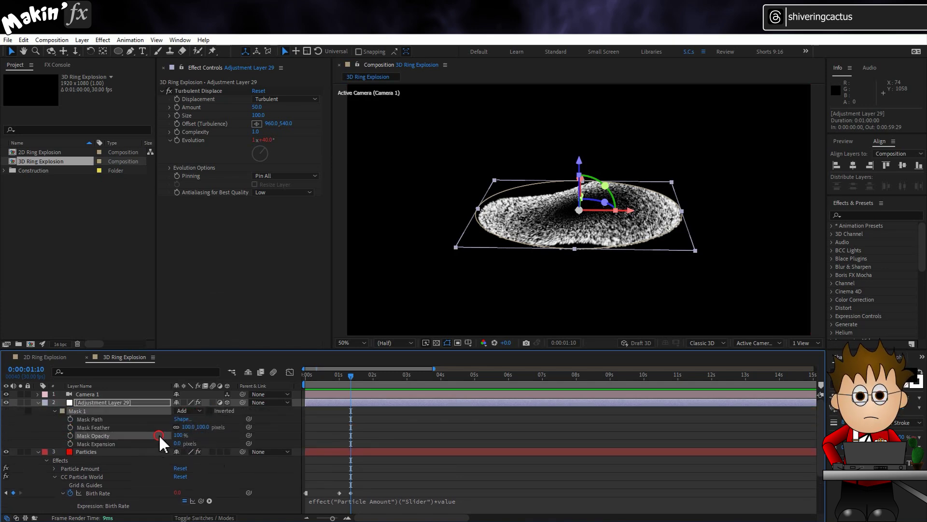
click(162, 402)
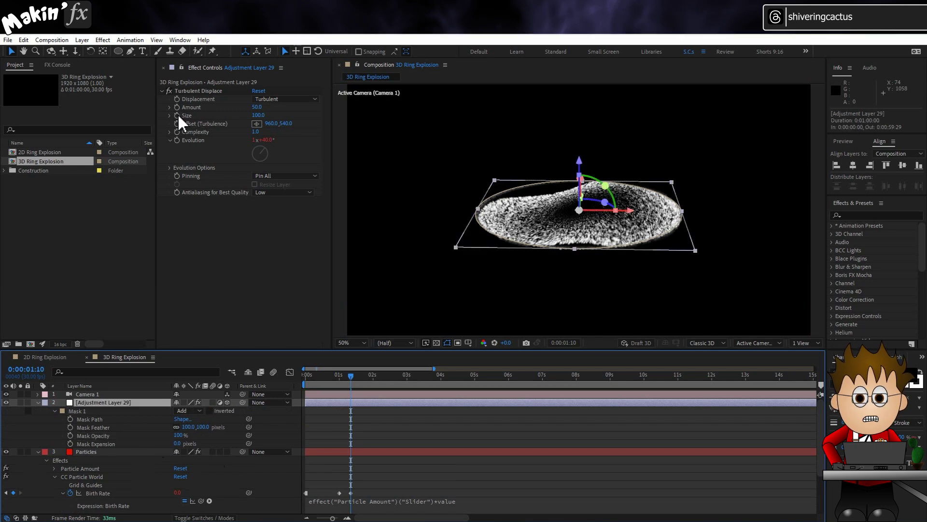
- Hide the mask properties and reveal the adjustment layer's Transform properties
click(39, 403)
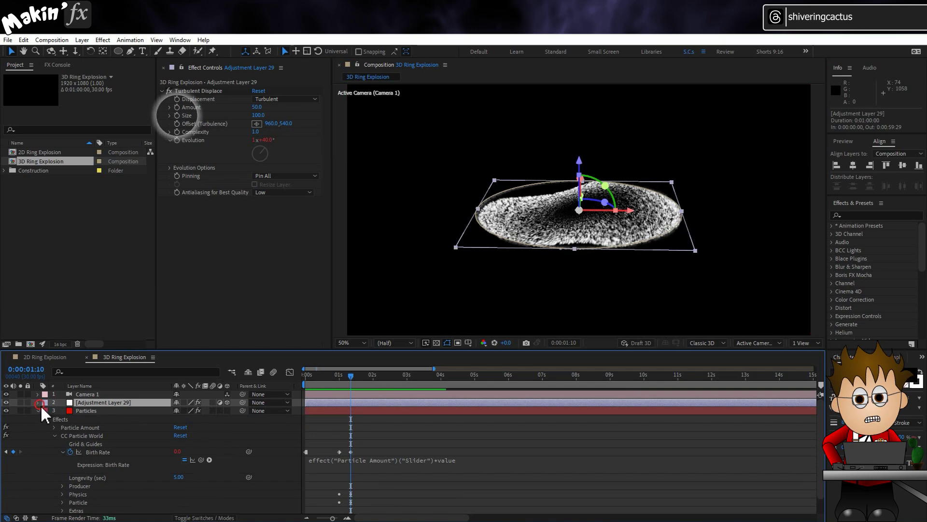
click(38, 403)
click(45, 411)
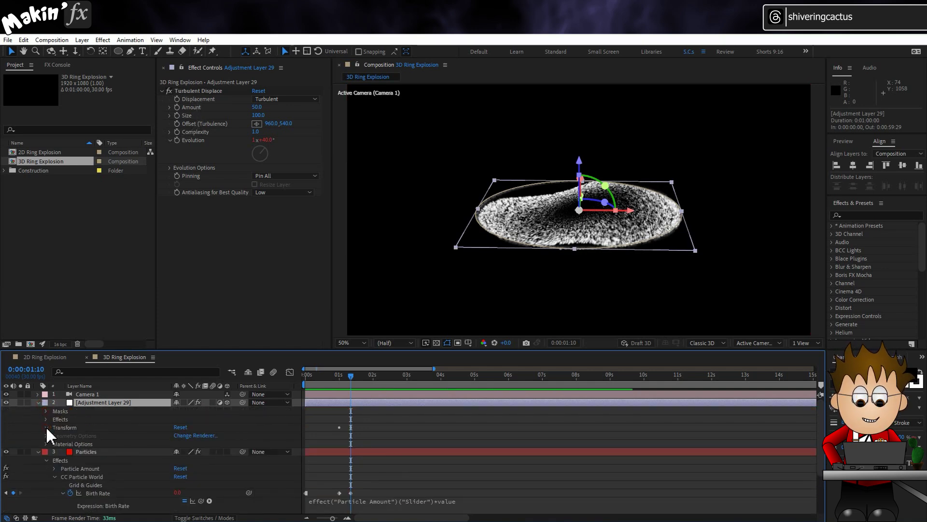
click(46, 428)
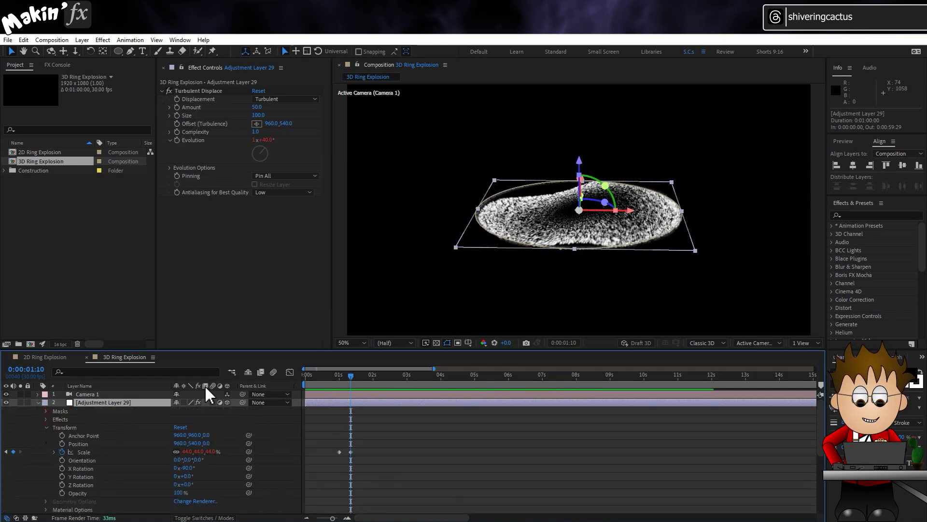
- Set Turbulent Displace Size's expression to linear(transform.scale[0],0,200,1,20)
alt+click(177, 116)
text(linear()
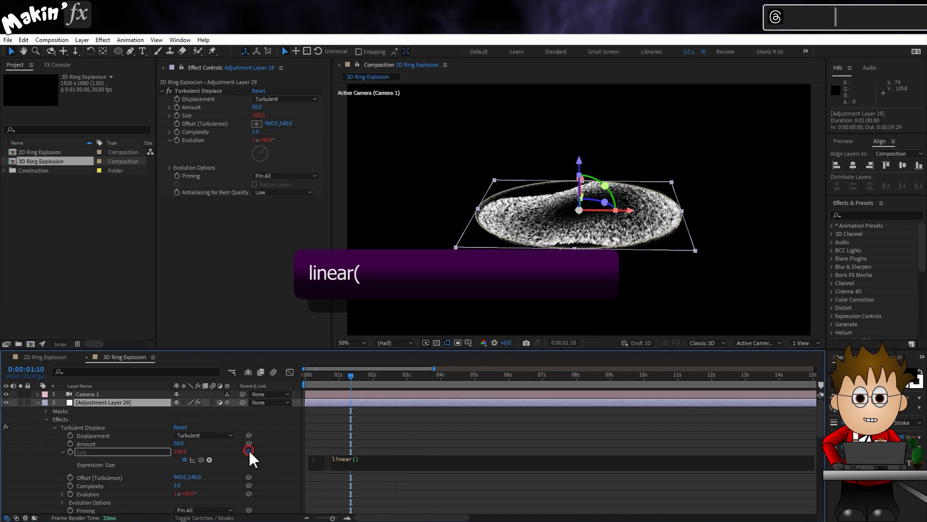
scroll(128, 495, down, 5)
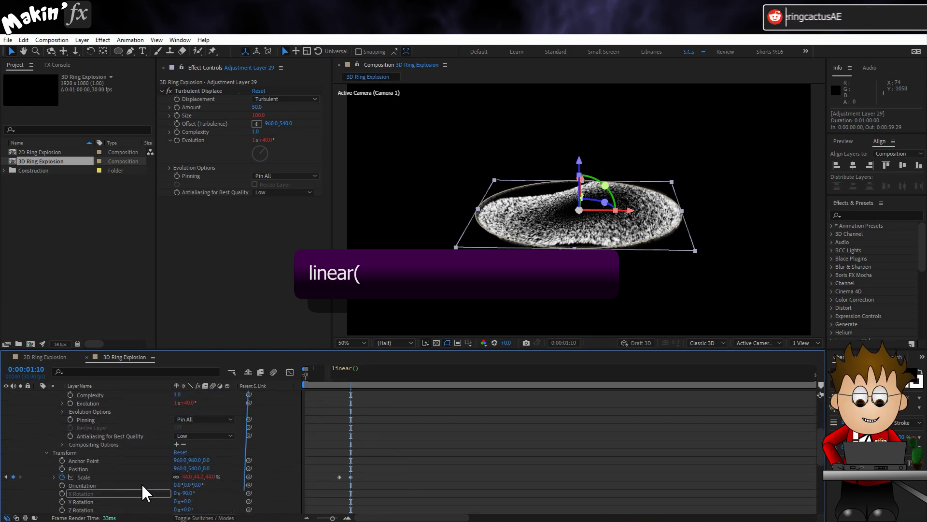
drag(145, 493, 186, 477)
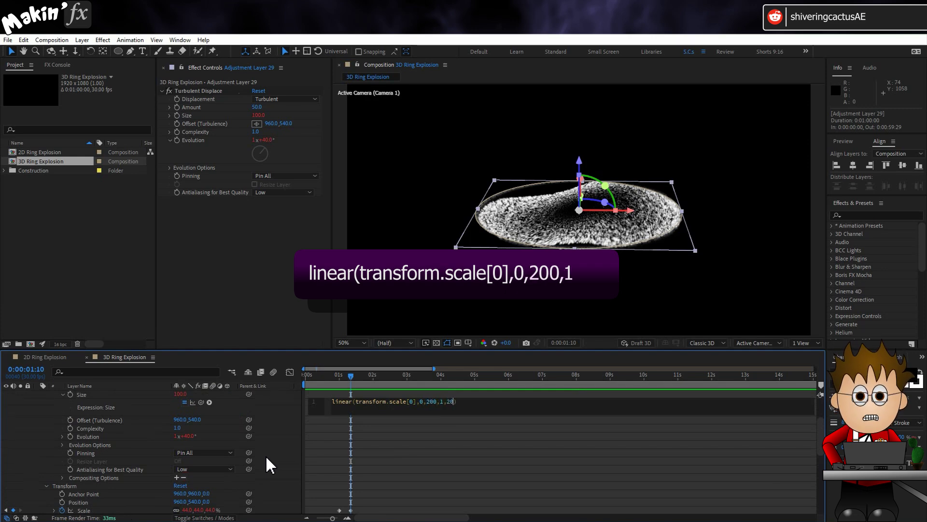
click(293, 414)
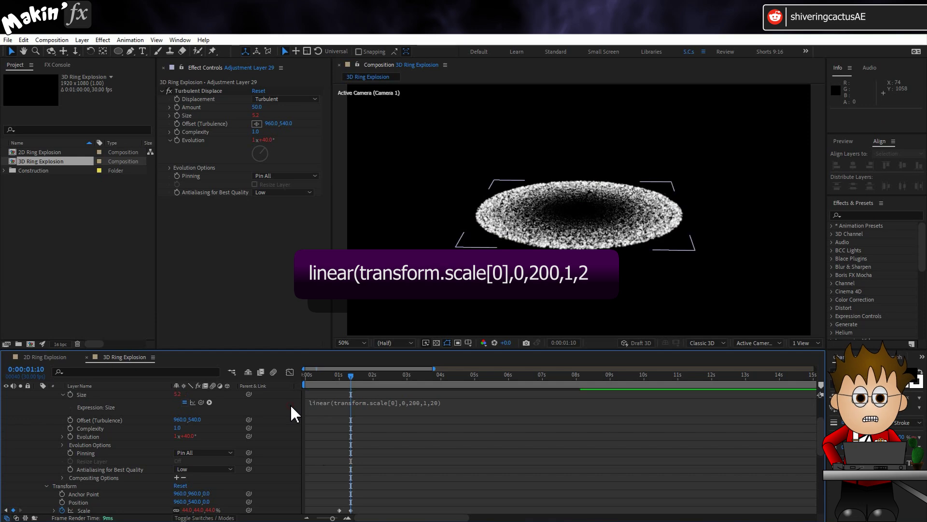
- Scrub later in time to confirm the distortion grows with the ring's scale
drag(351, 376, 371, 391)
click(168, 92)
drag(369, 381, 402, 387)
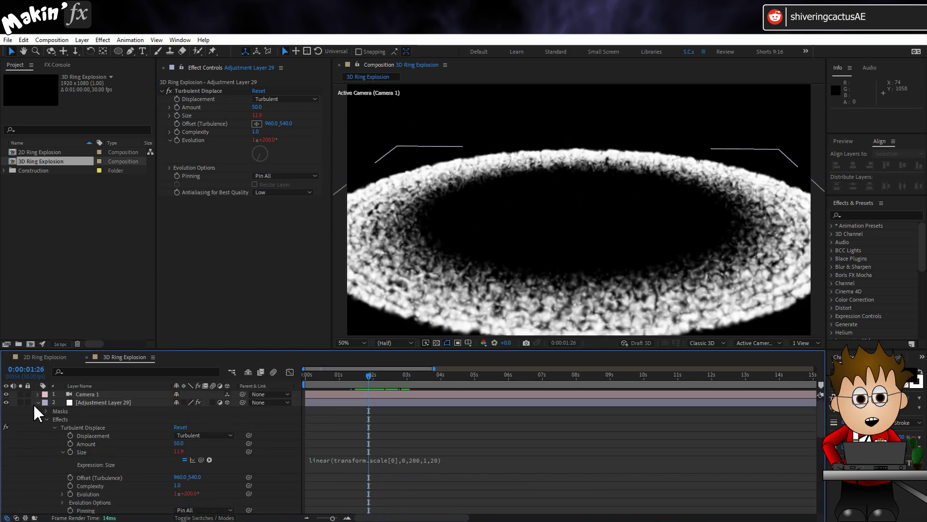
- Apply the Color Correction > Tritone effect to the Particles layer
click(53, 411)
click(103, 39)
mouse_move(149, 187)
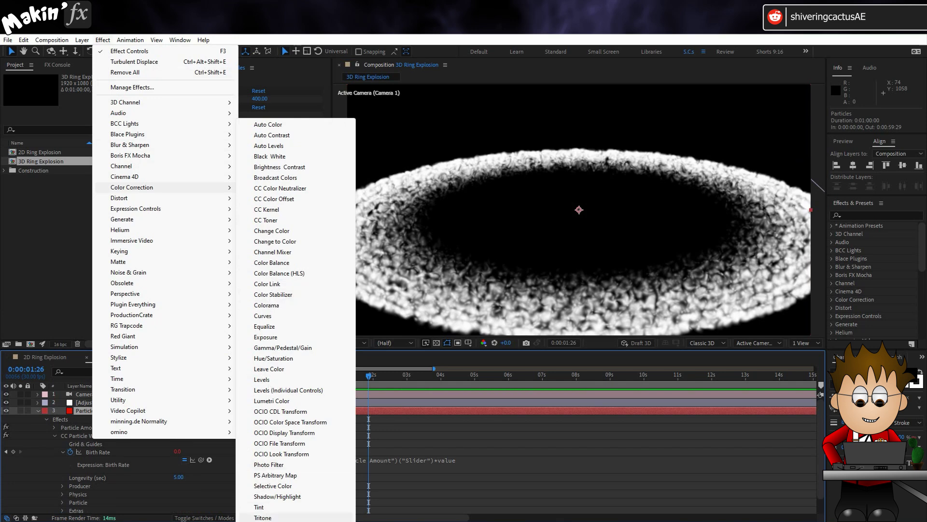
click(263, 517)
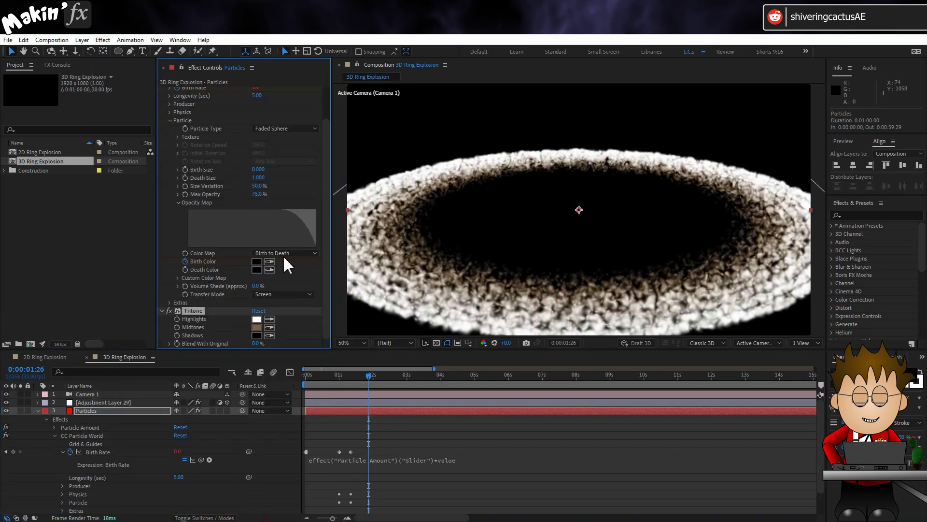
- Set Tritone's Midtones colour to magenta F000FF
click(257, 327)
text(F000FF)
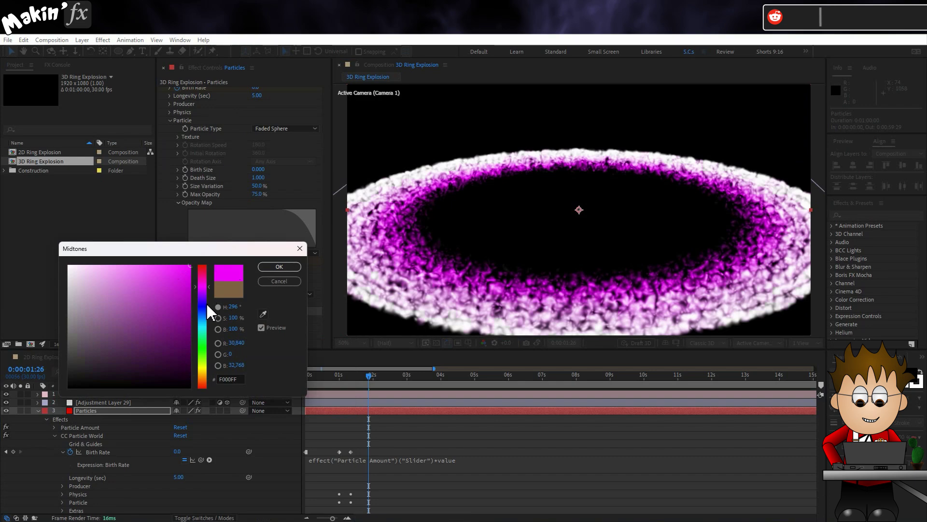
mouse_move(209, 309)
mouse_down()
mouse_move(211, 296)
mouse_move(214, 360)
mouse_move(213, 294)
mouse_up()
click(278, 267)
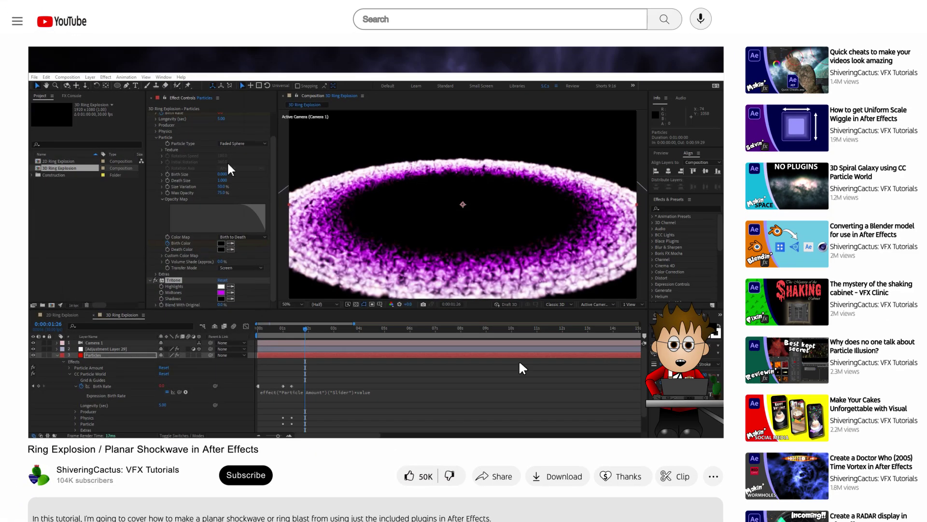
scroll(519, 360, down, 6)
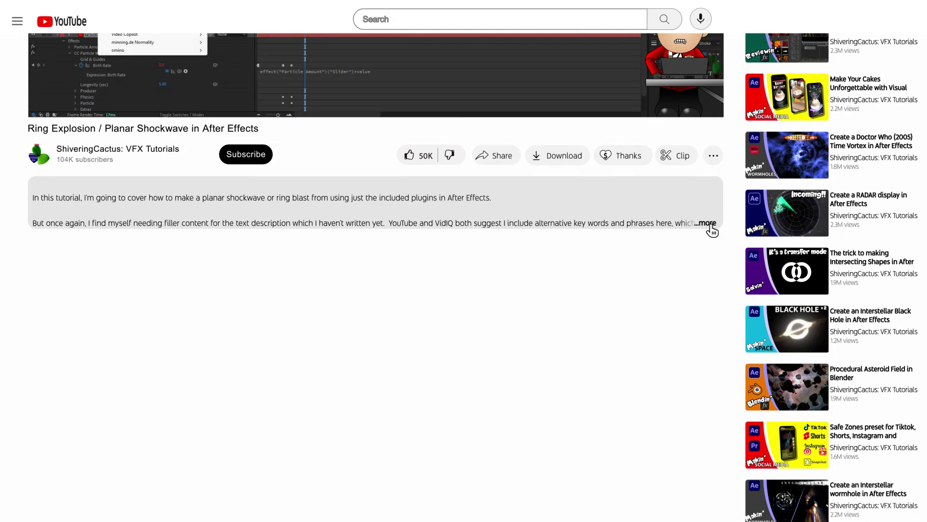
click(706, 223)
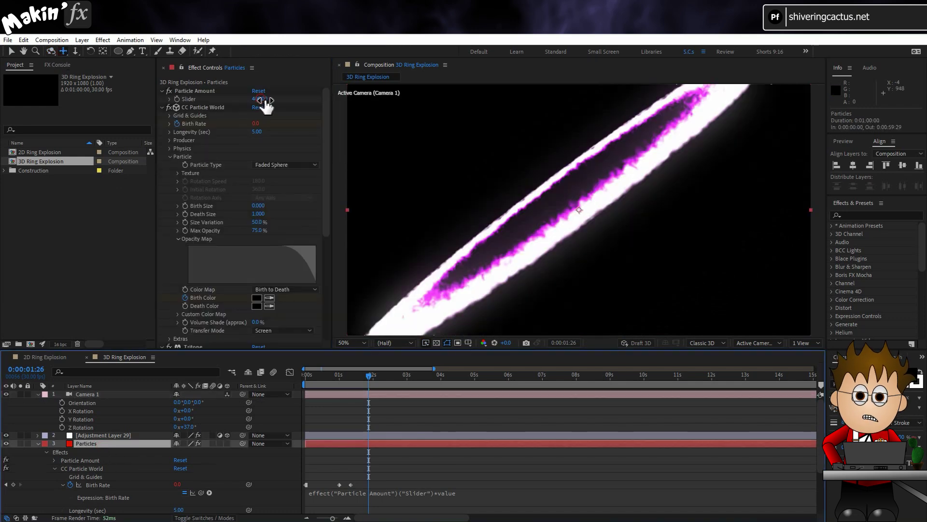
- Set Particle Amount to 100 and scrub through time to check the sparser ring
click(263, 100)
text(100)
key(Return)
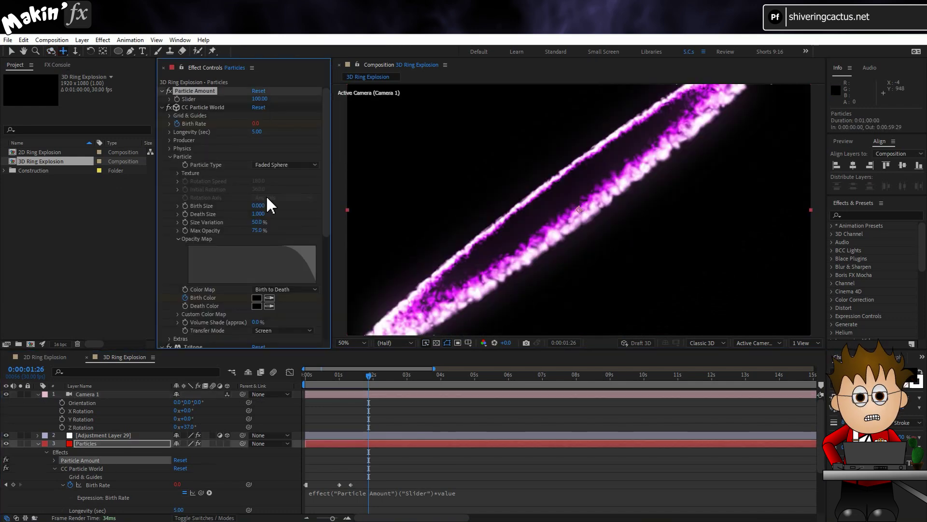
drag(367, 385, 375, 414)
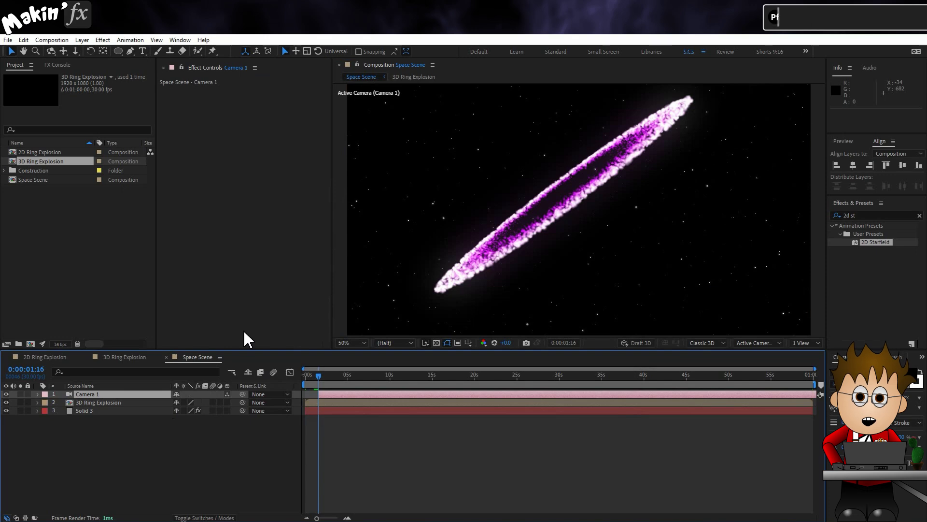
- Enable Collapse Transformations on the 3D Ring Explosion layer and scrub to check
click(327, 394)
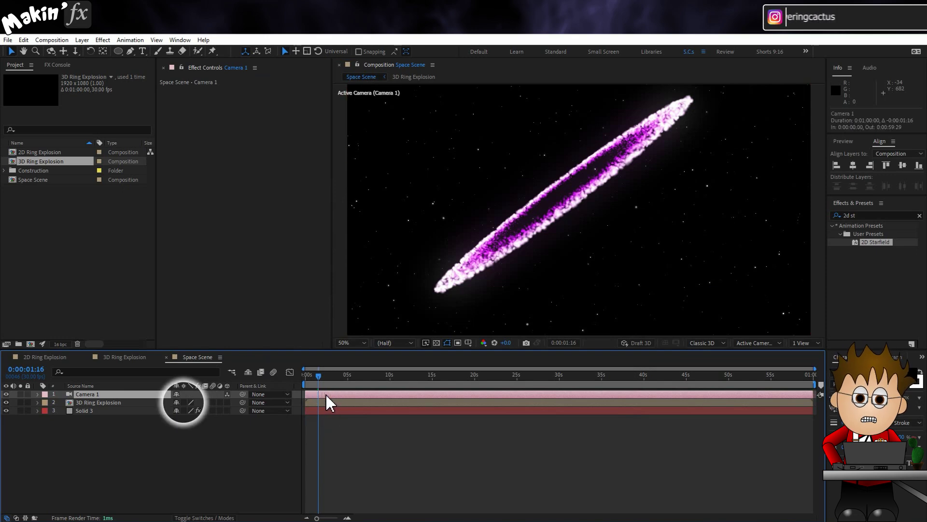
click(183, 403)
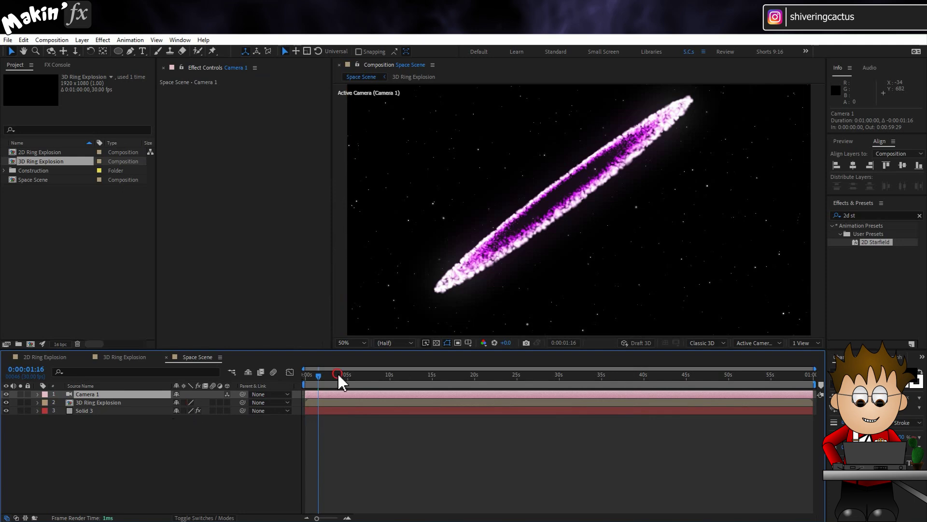
drag(340, 382, 327, 378)
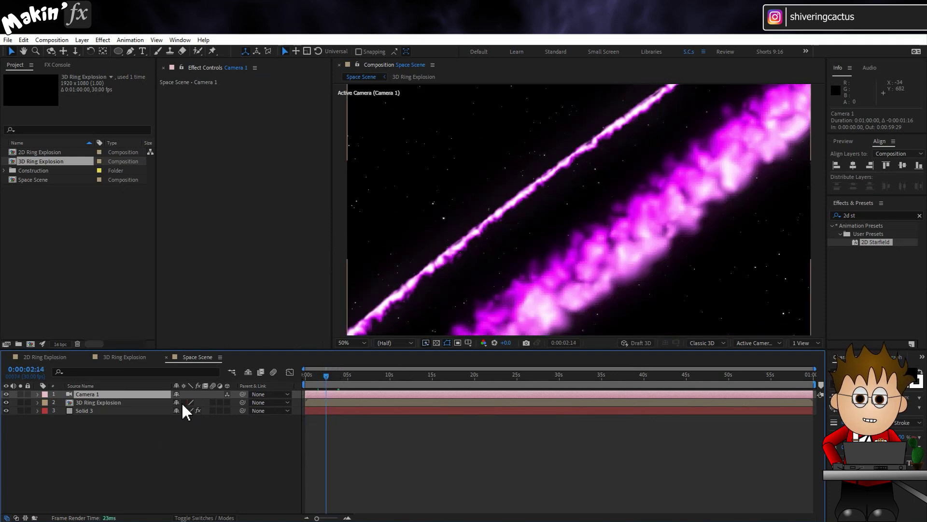
click(184, 403)
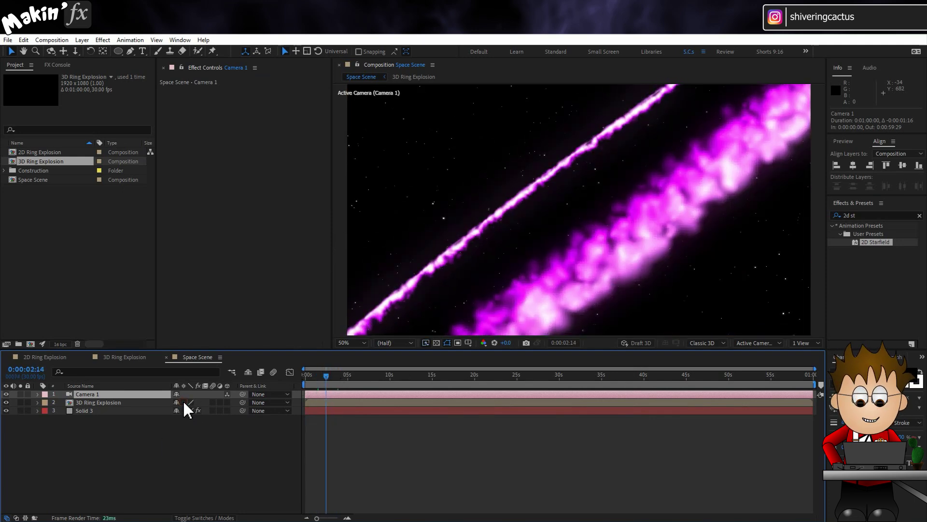
mouse_move(336, 382)
mouse_down()
mouse_move(363, 381)
mouse_move(331, 382)
mouse_up()
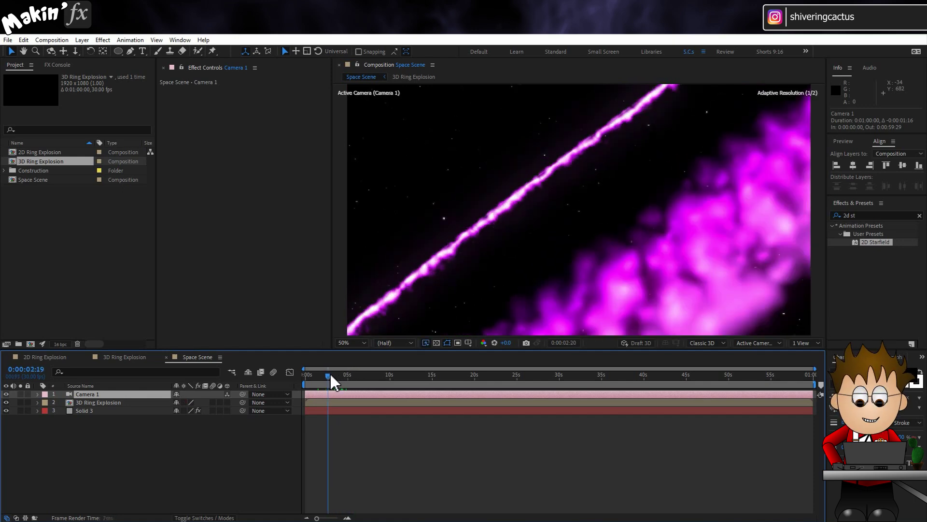
click(82, 40)
- Create a black solid and apply Lens Flare with the 105mm Prime lens
mouse_move(97, 51)
click(242, 68)
click(304, 323)
click(81, 39)
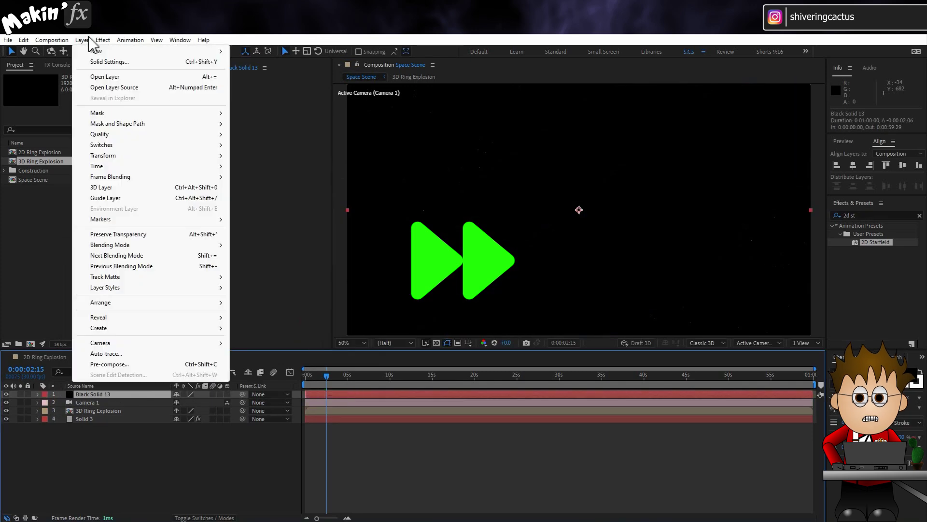
click(131, 227)
click(103, 39)
click(306, 423)
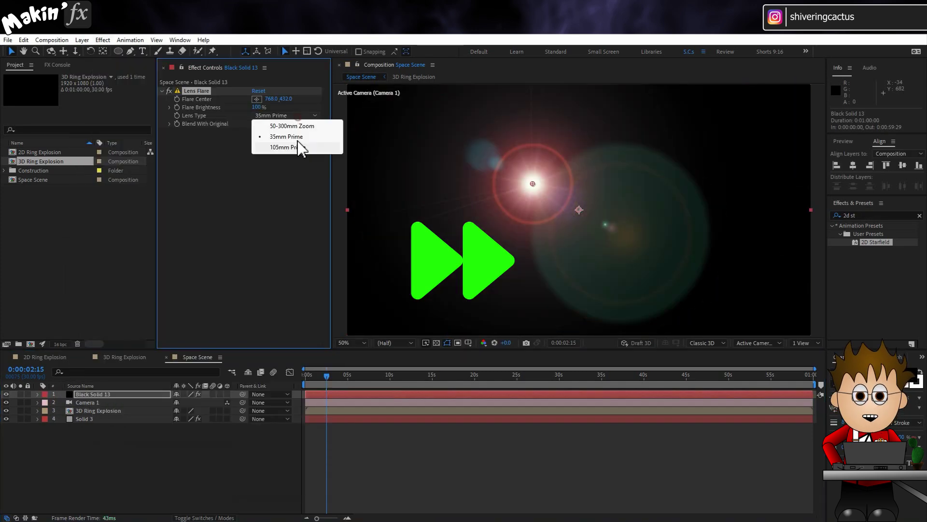
- Keyframe Flare Brightness at 155 and apply Easy Ease to the keyframe
click(256, 107)
text(155)
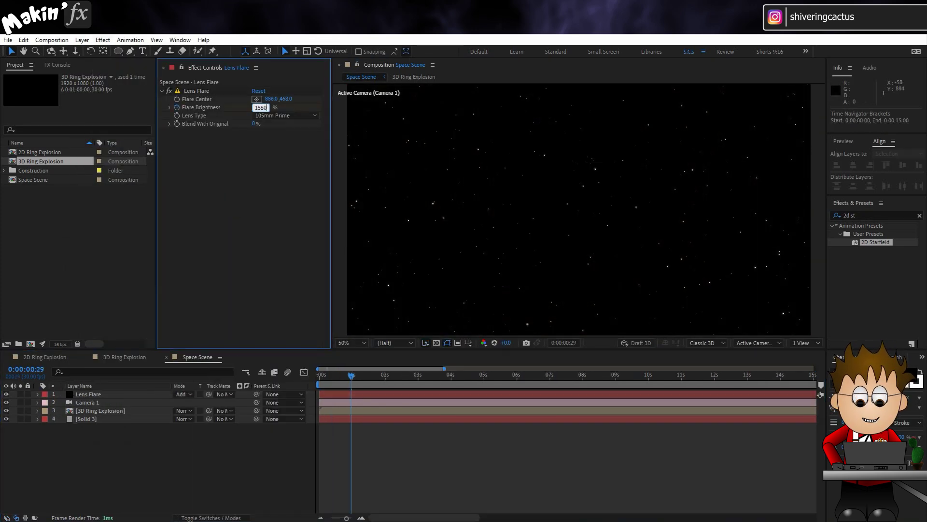
key(Return)
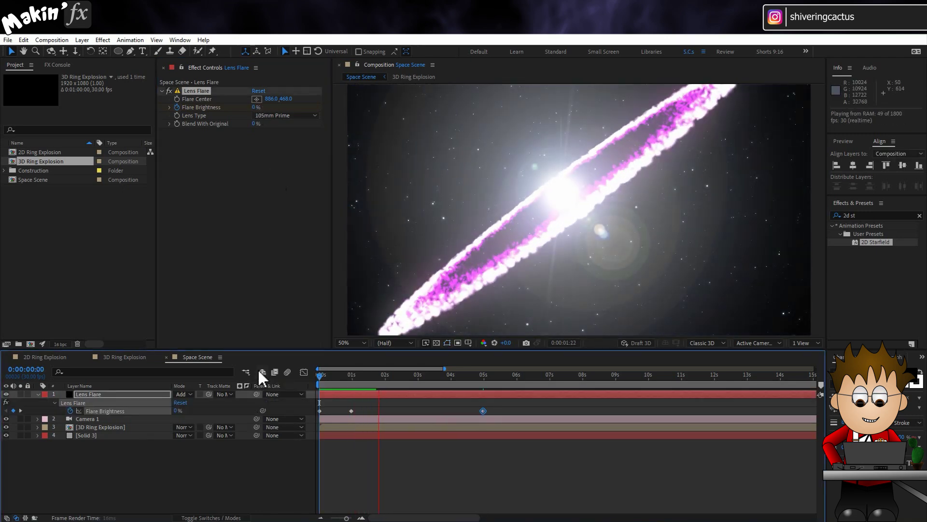
click(338, 375)
right_click(351, 411)
click(521, 435)
- Preview the flare flashing with the explosion and check the tinted flare
key(space)
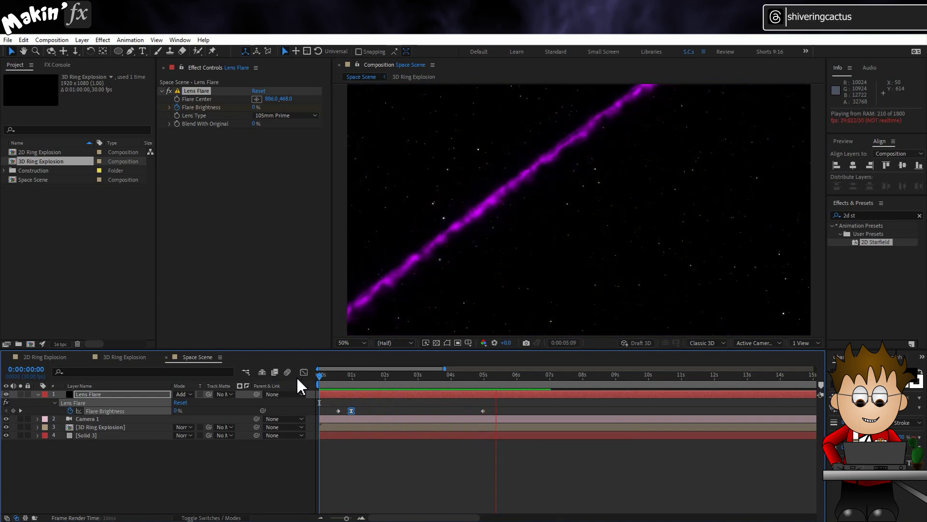
click(452, 373)
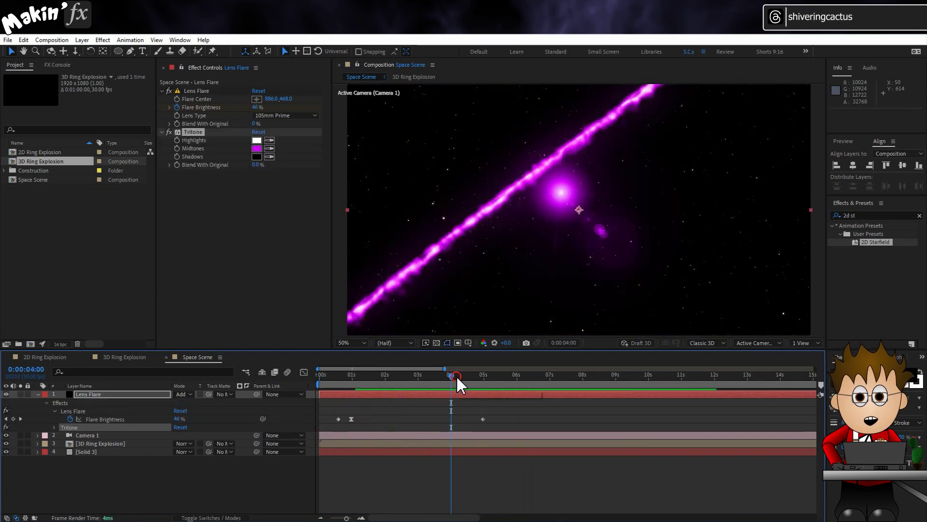
mouse_move(457, 377)
mouse_down()
mouse_move(476, 379)
mouse_move(456, 381)
mouse_up()
- Set CC Particle World's Extras > Depth Cue Type to Fade, then preview the Space Scene
click(144, 358)
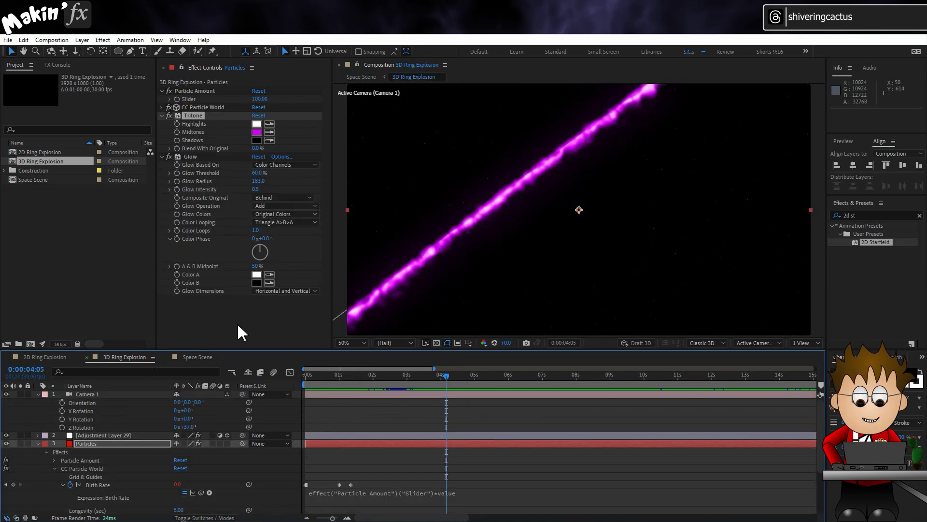
click(161, 108)
scroll(172, 226, down, 3)
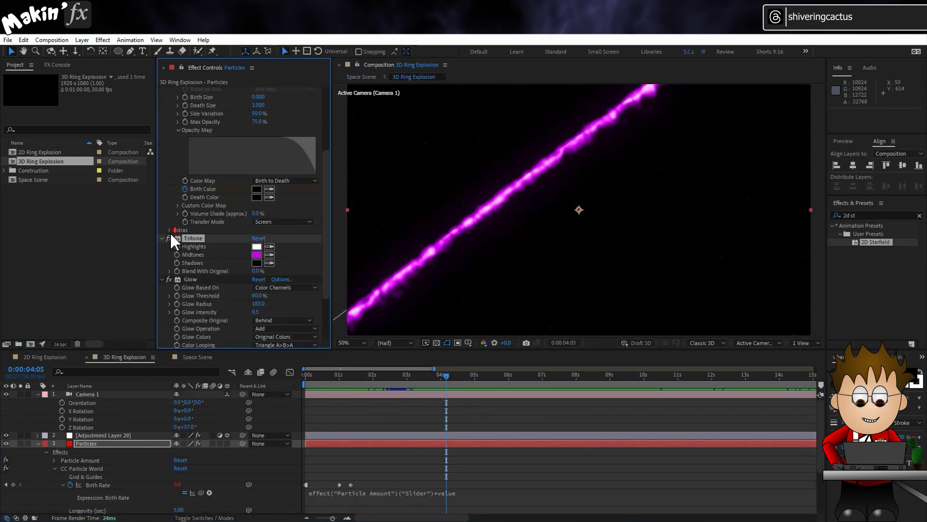
click(170, 230)
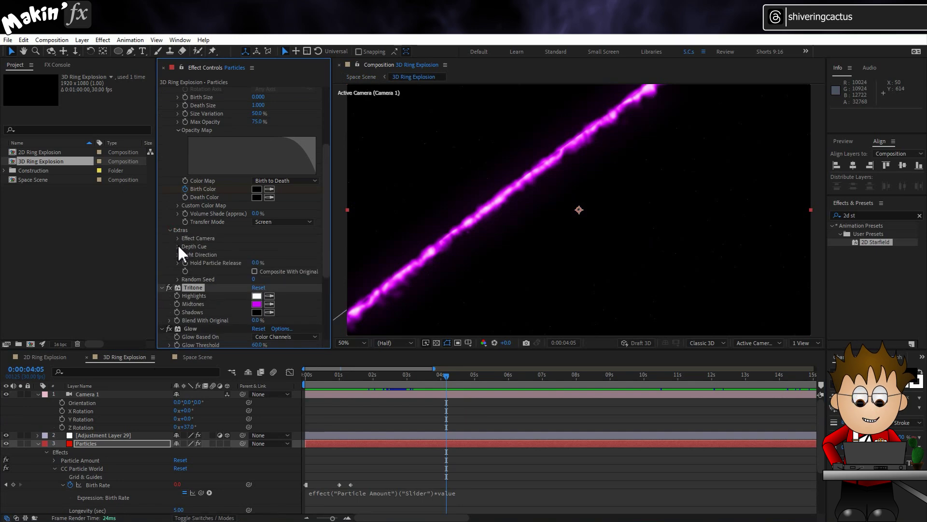
click(178, 246)
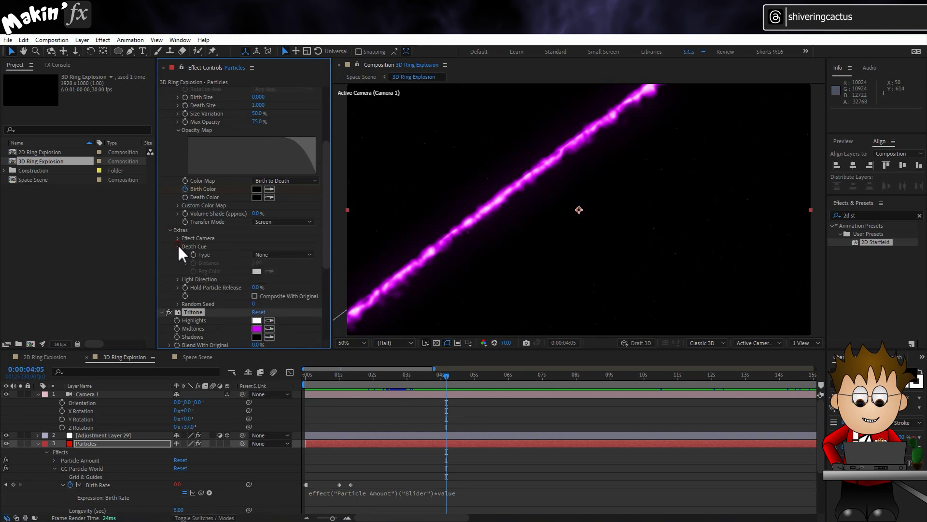
click(305, 256)
click(303, 275)
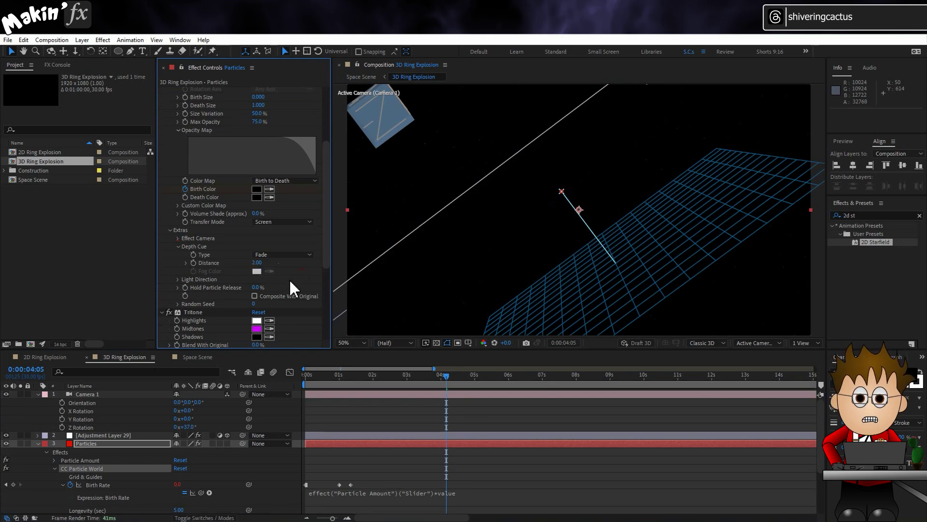
click(195, 357)
key(space)
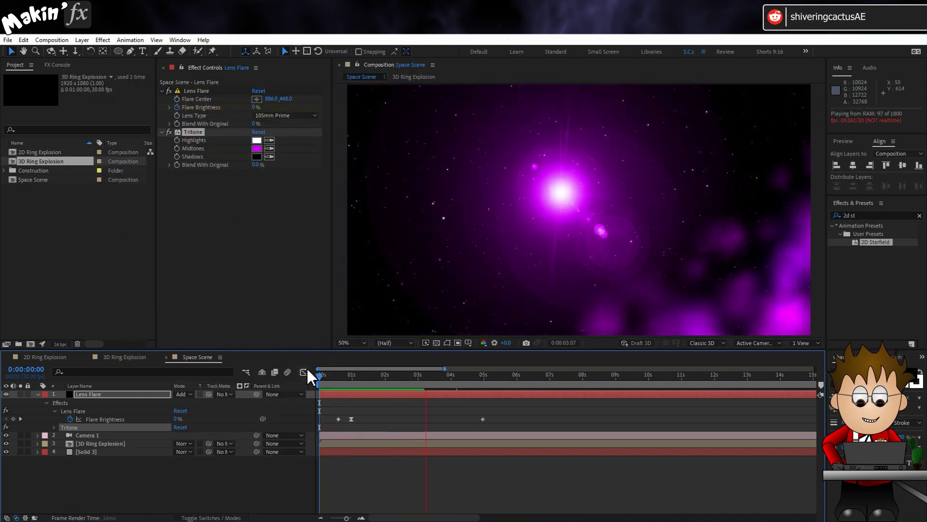
key(space)
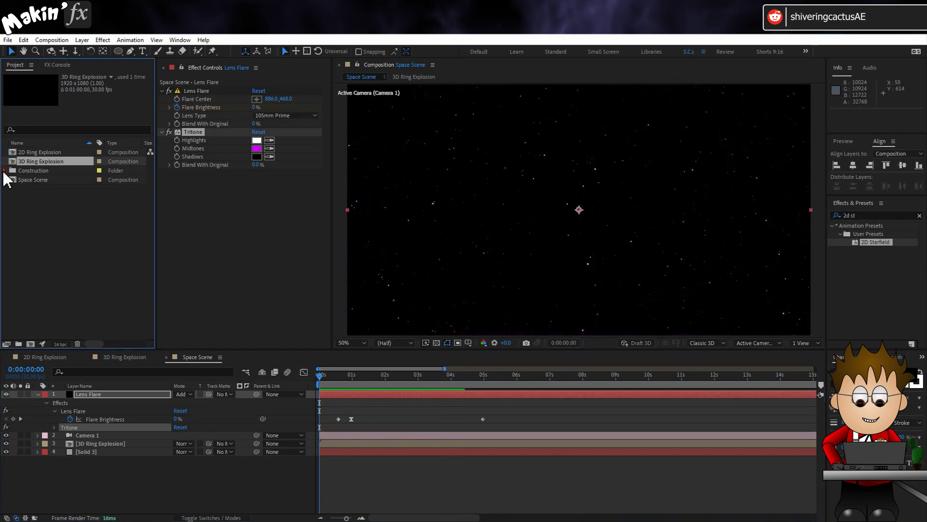